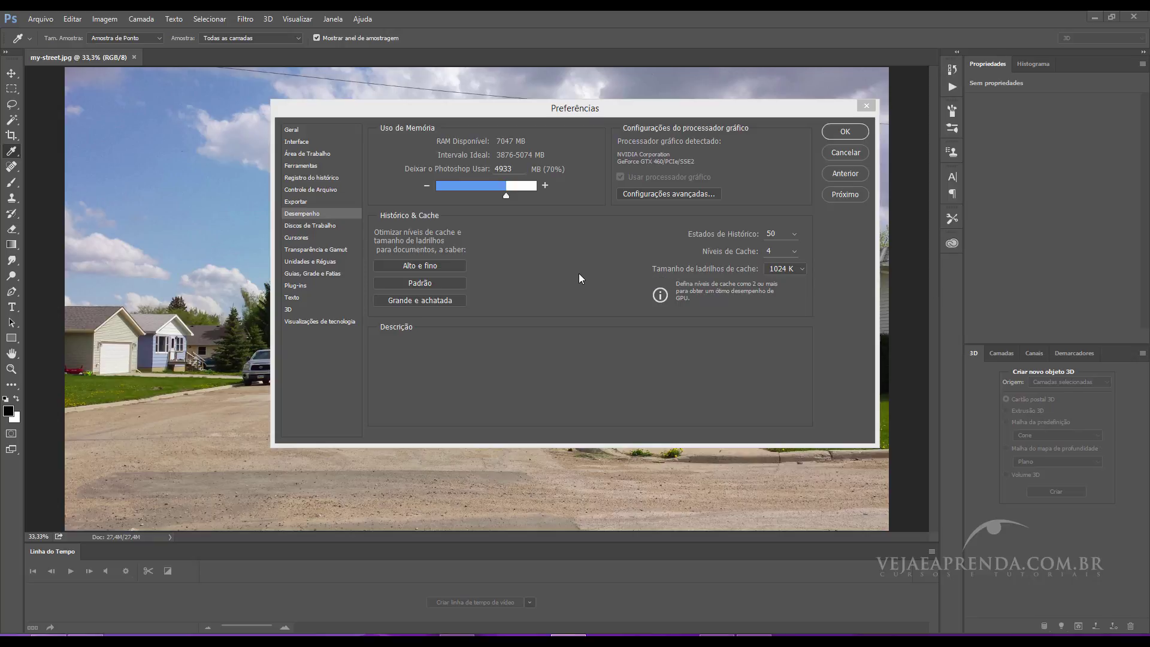
Show the 3D preferences, with VRAM allowance at 985 MB (99%).
left_click(291, 311)
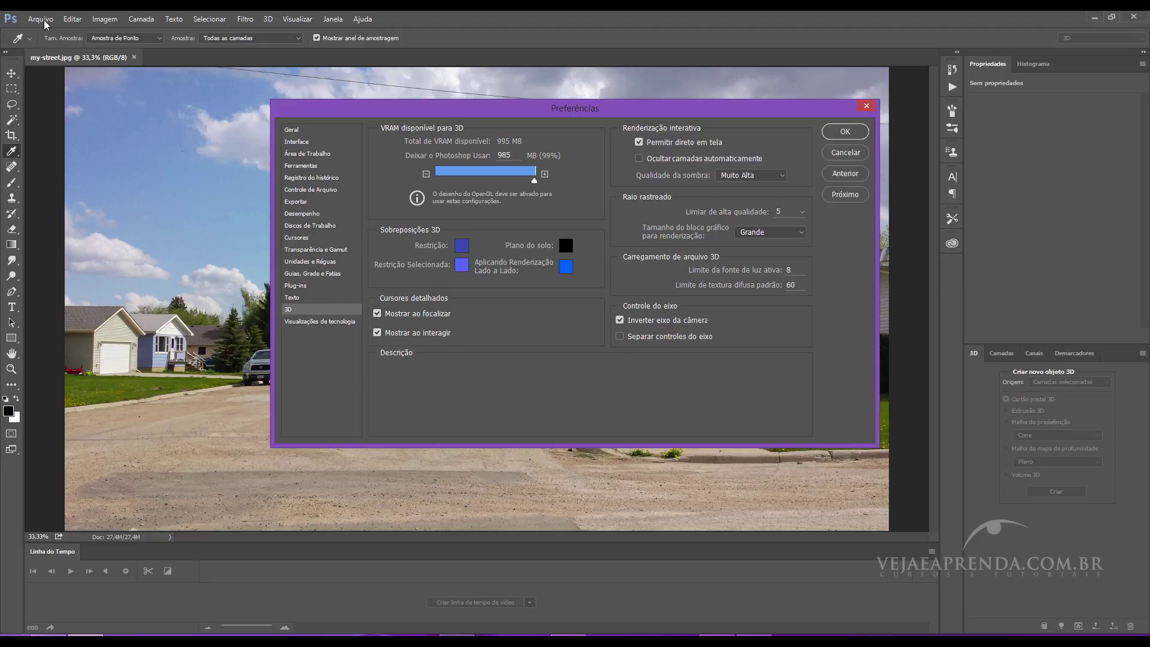
Set the ray tracer's High Quality Threshold to 7.
left_click(72, 18)
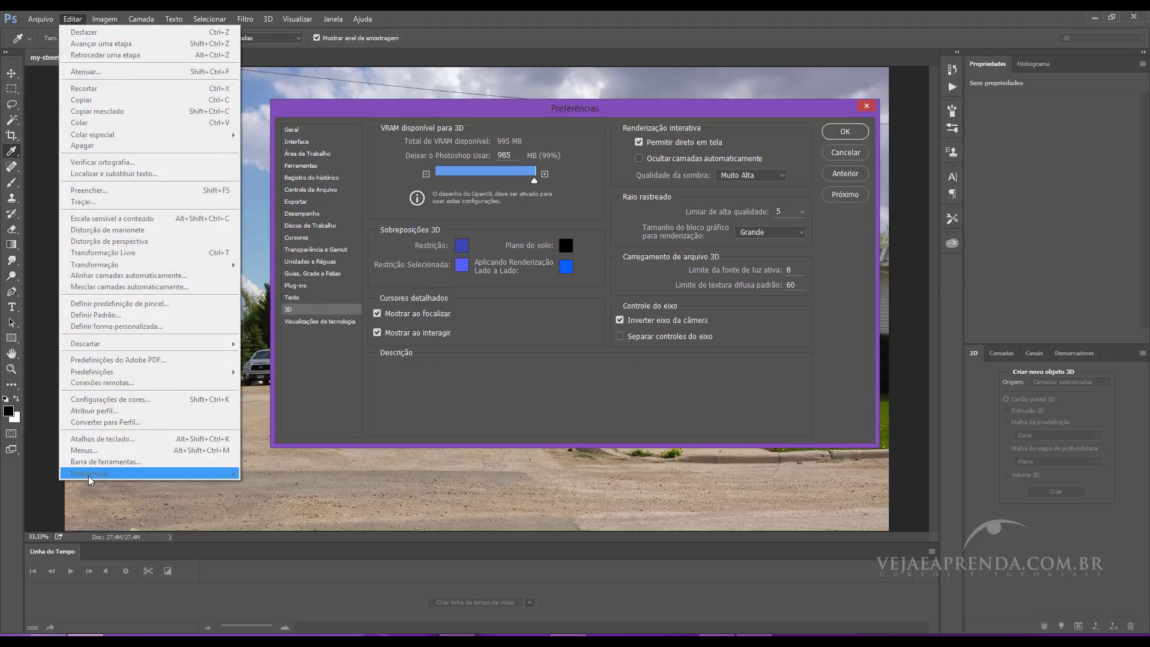
left_click(291, 316)
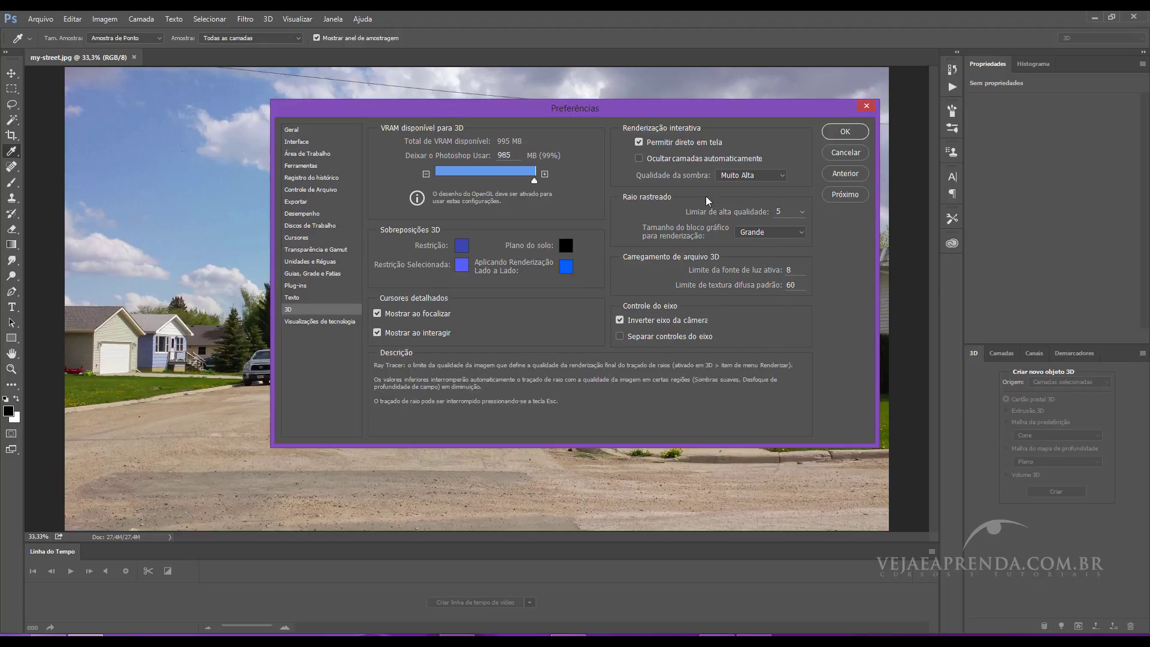
left_click(801, 212)
mouse_move(802, 228)
left_mouse_down()
mouse_move(787, 231)
mouse_move(857, 233)
left_mouse_up()
left_click(772, 202)
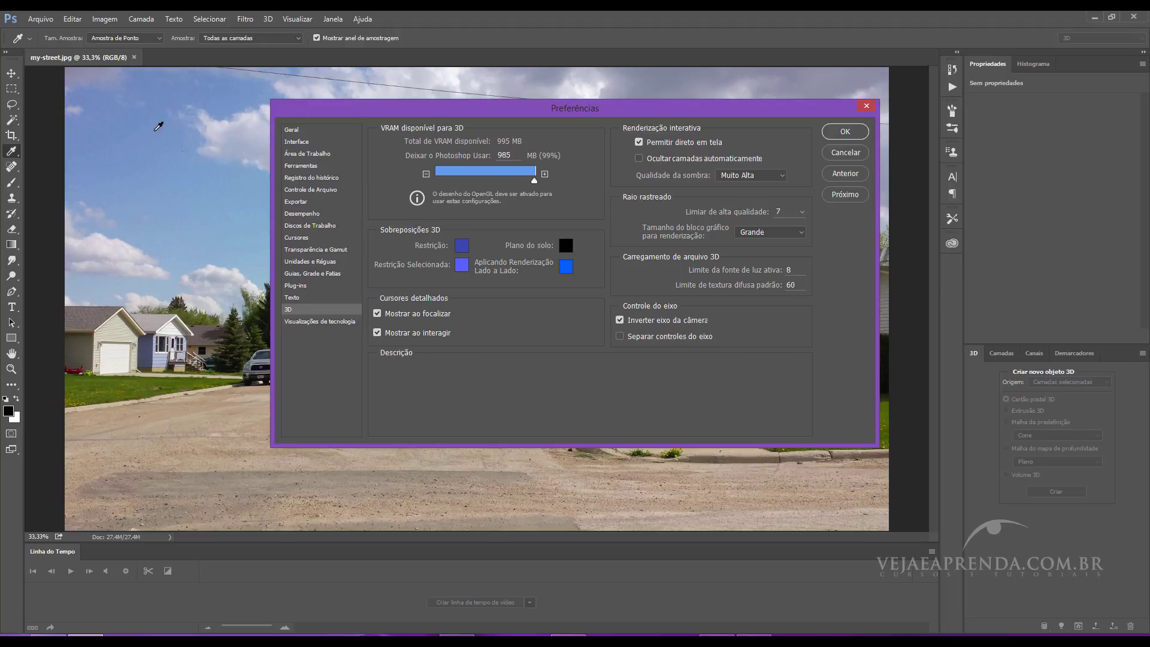
Set the render tile size to Extragrande and apply the preferences.
left_click(777, 234)
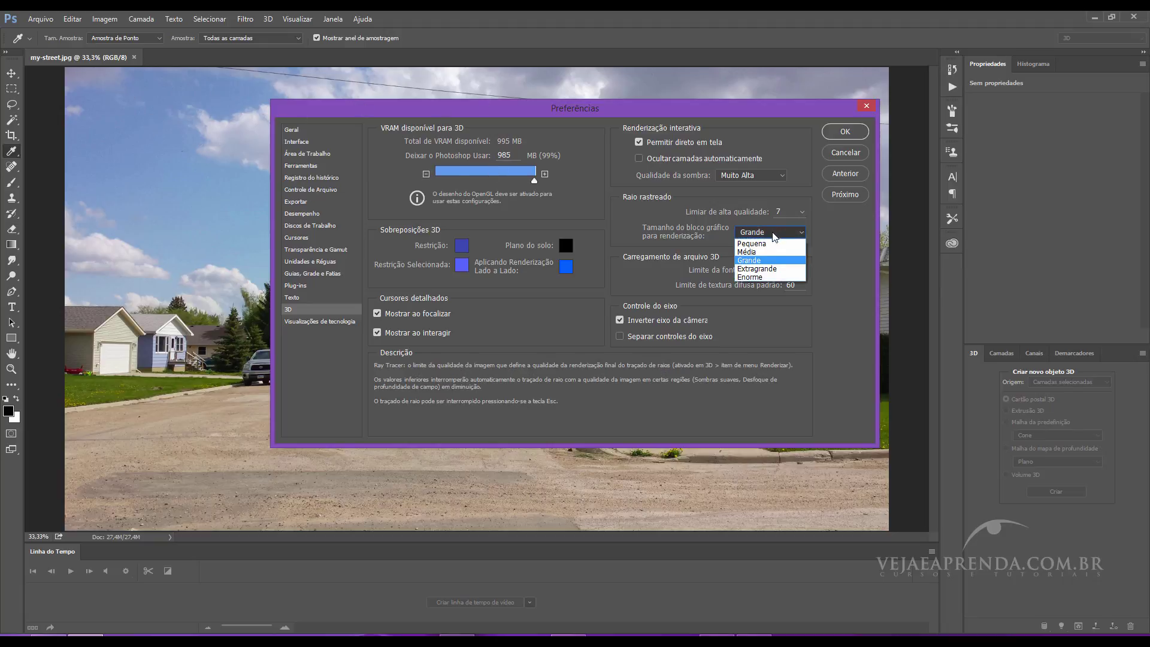
left_click(757, 256)
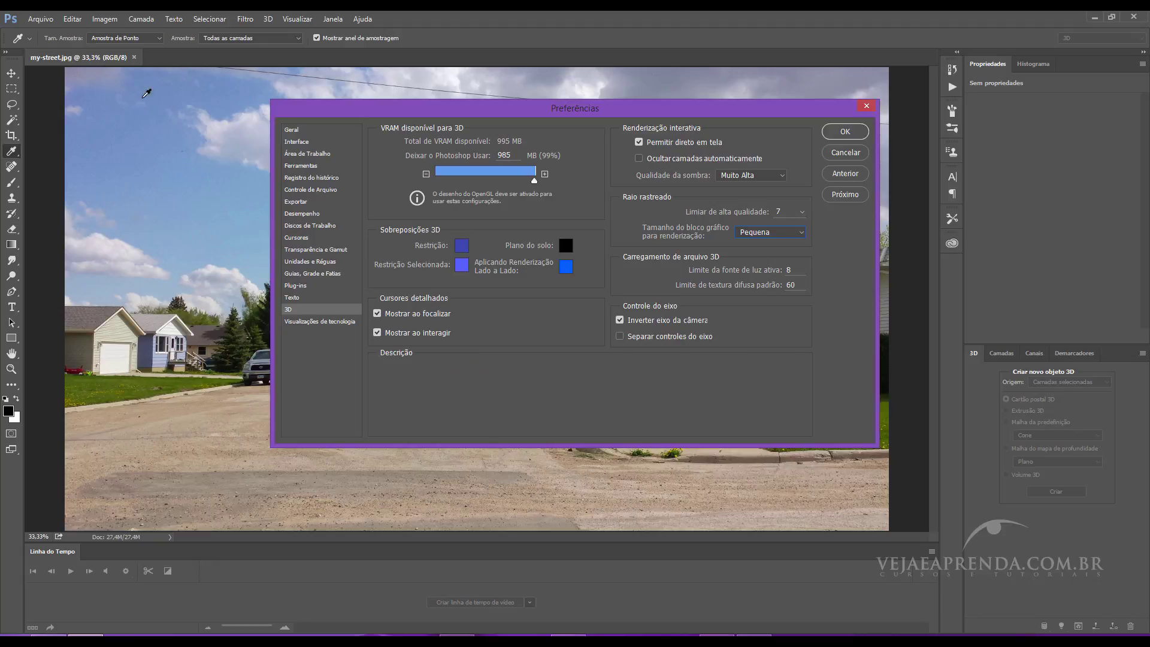
left_click(750, 234)
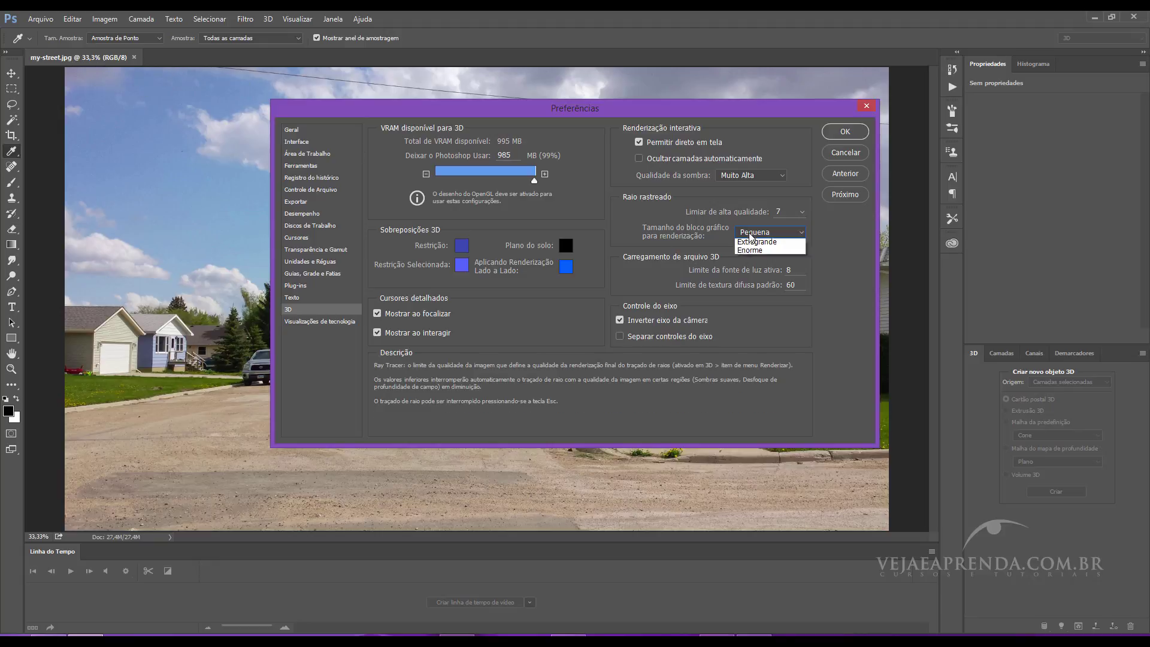
left_click(750, 278)
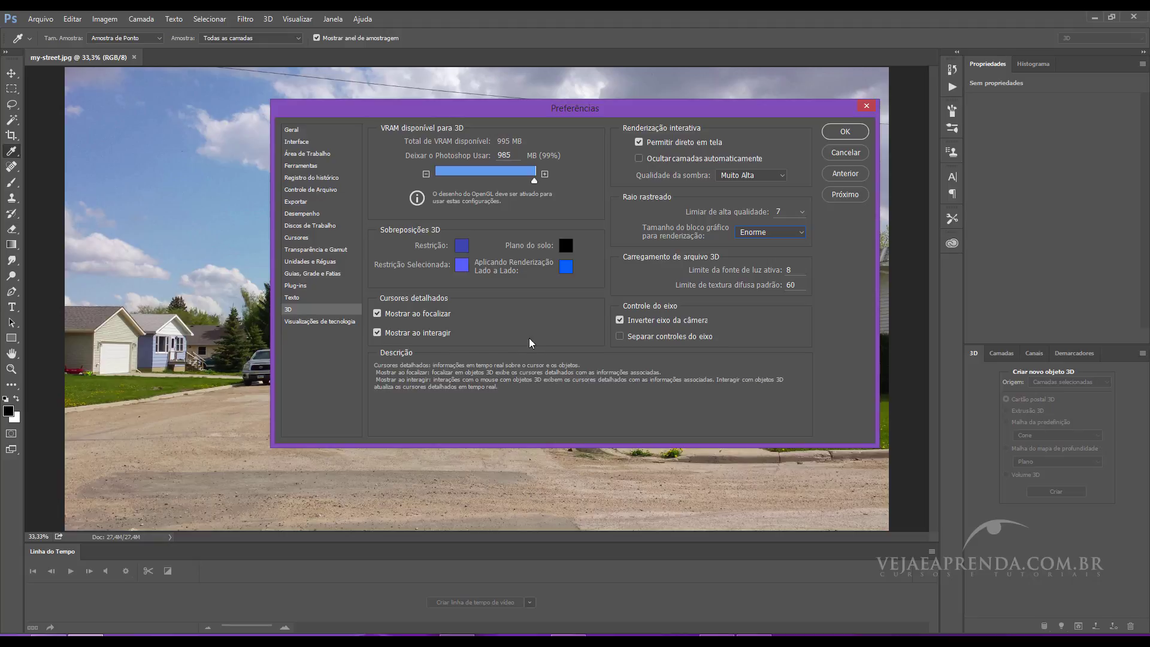
left_click(765, 232)
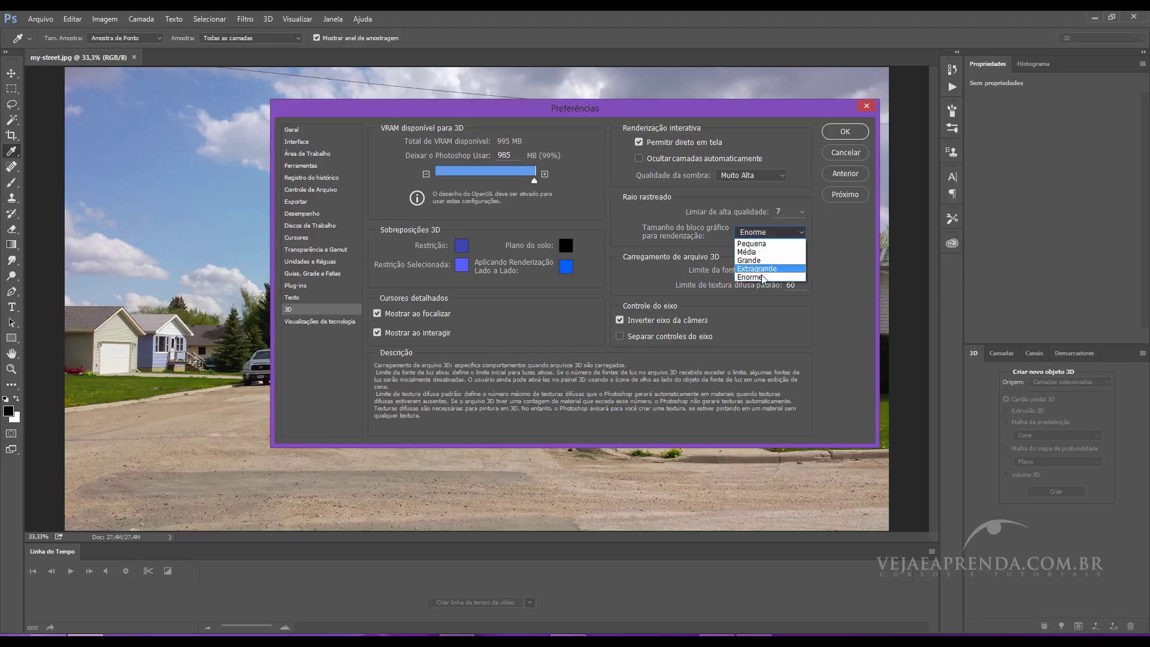
left_click(764, 275)
key("Down")
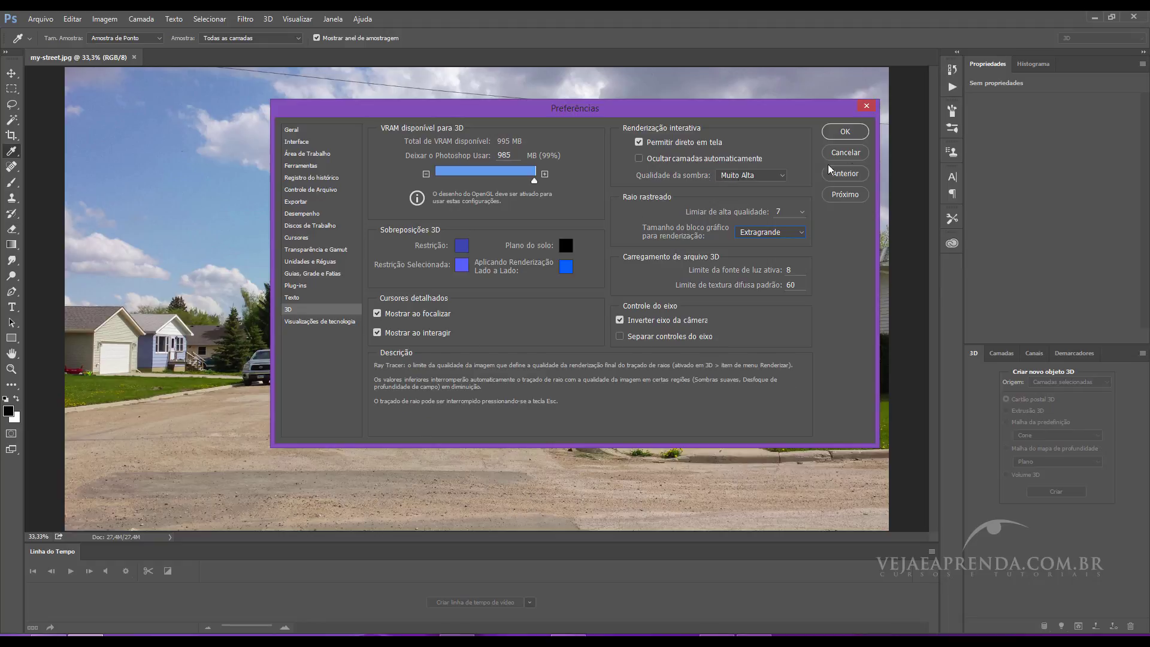
left_click(847, 132)
Resize my-street.jpg from 4128×2322 to 1920×1080 pixels via Image Size.
key("z")
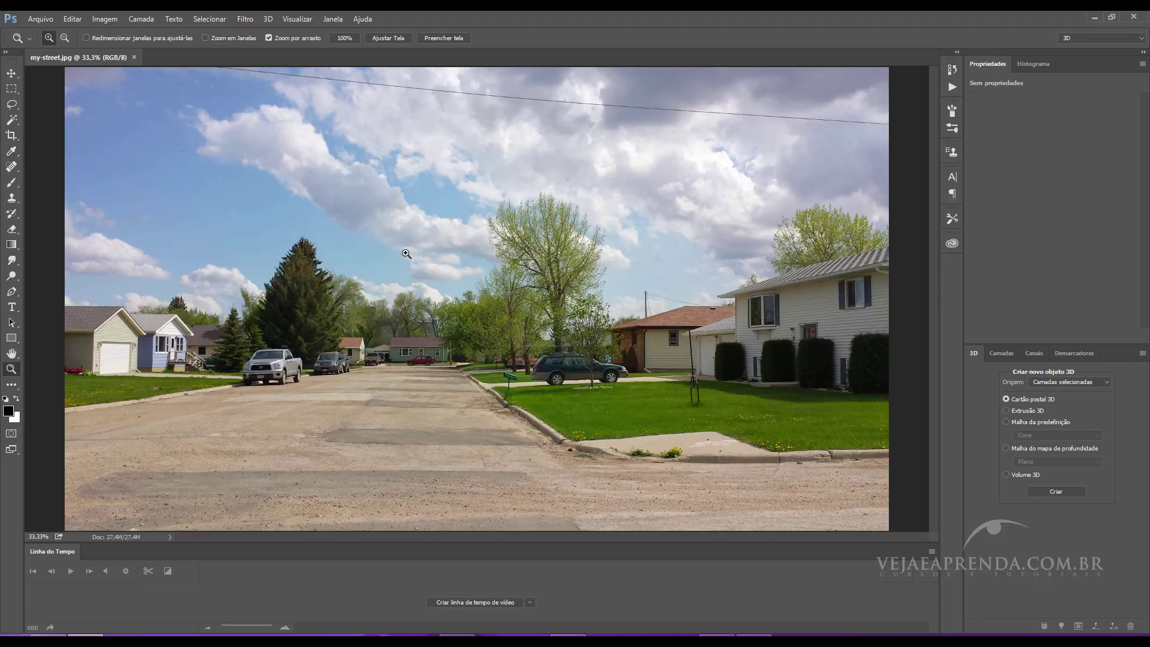
left_click(370, 240)
left_click(370, 240, "alt")
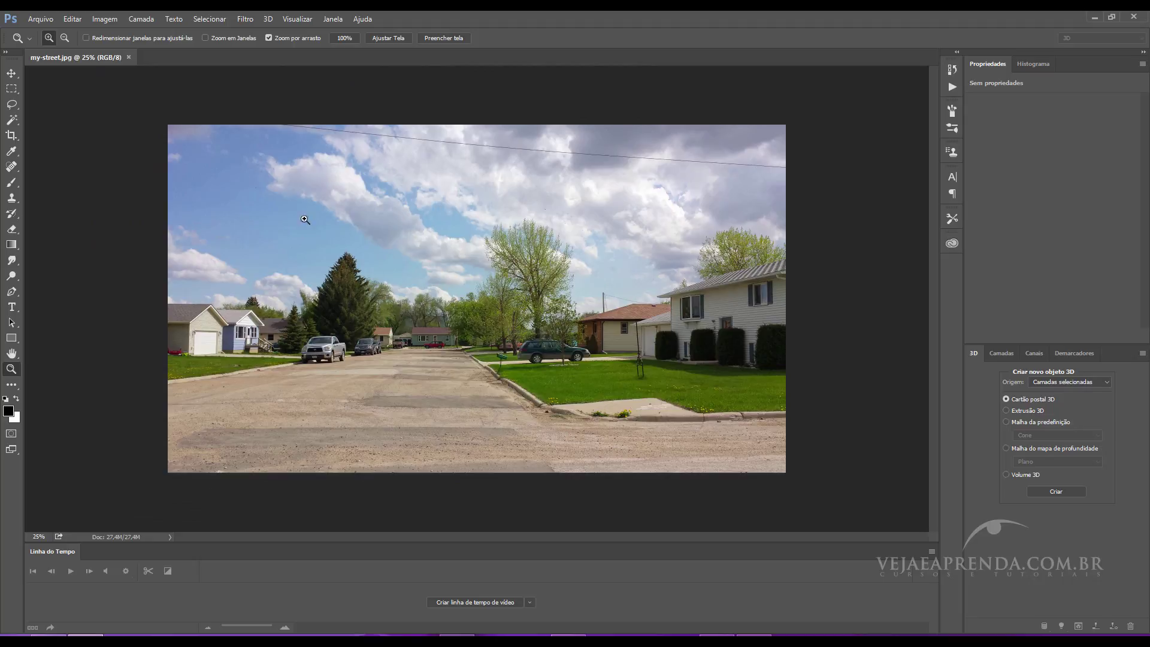
left_click(117, 19)
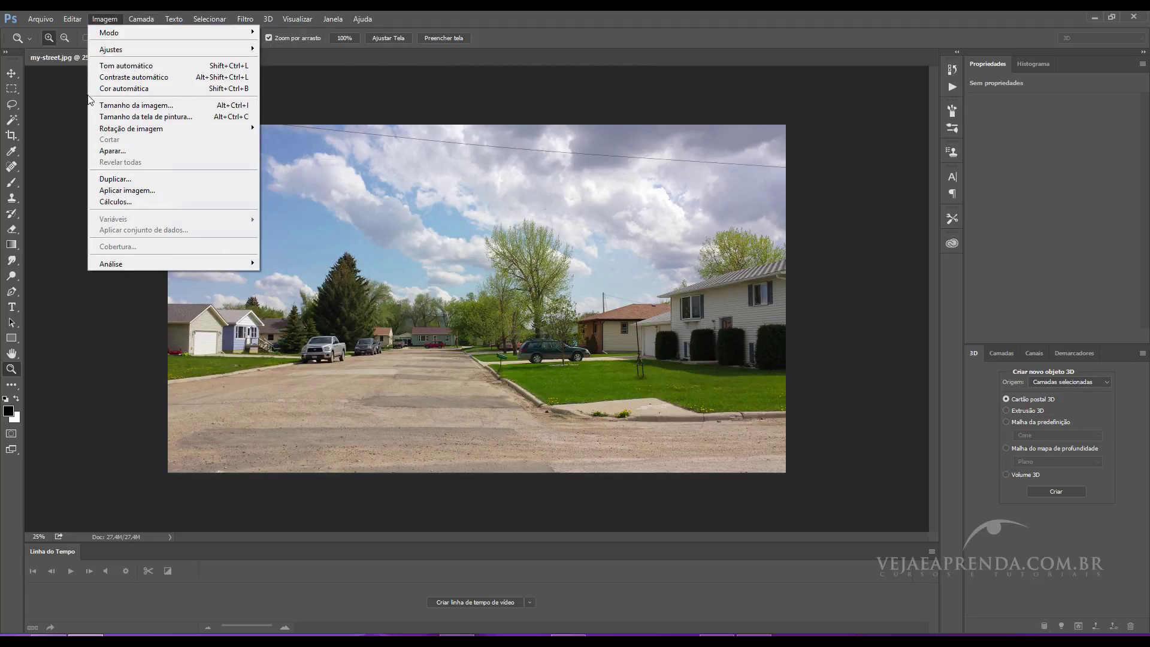
left_click(170, 106)
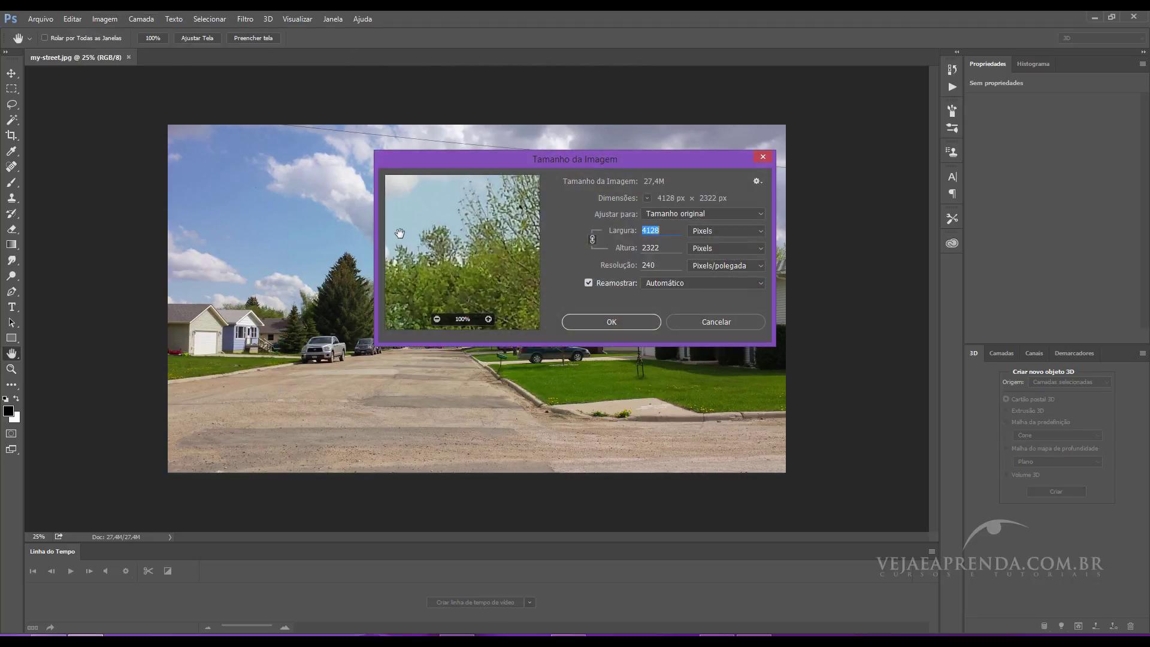
type("1920")
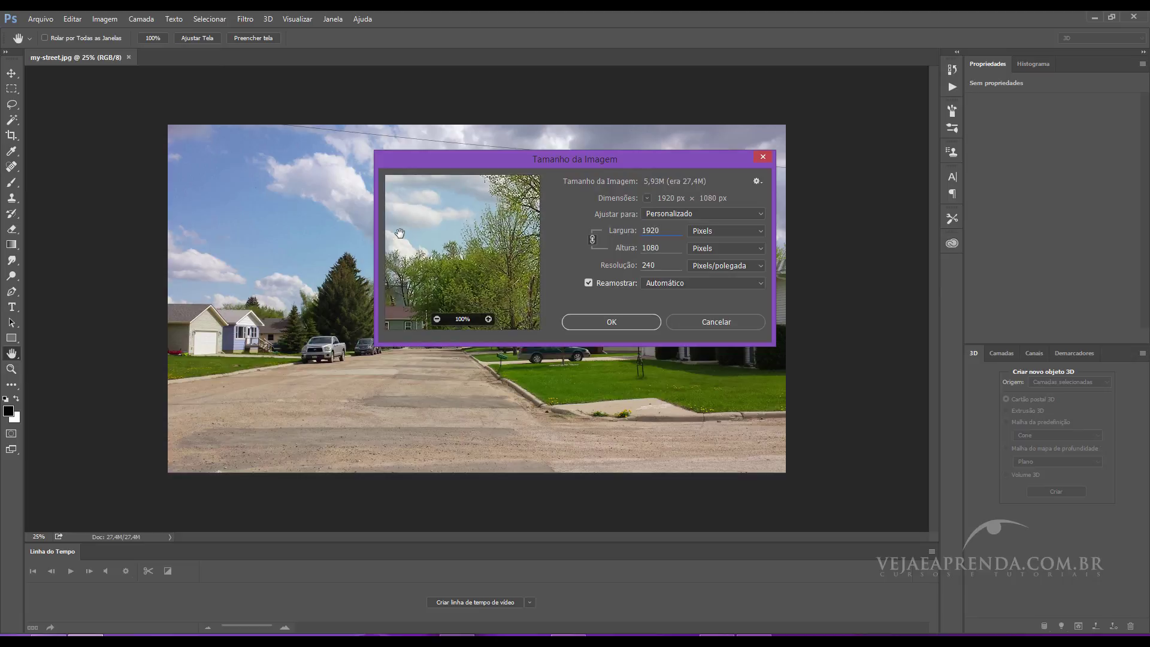
left_click(611, 322)
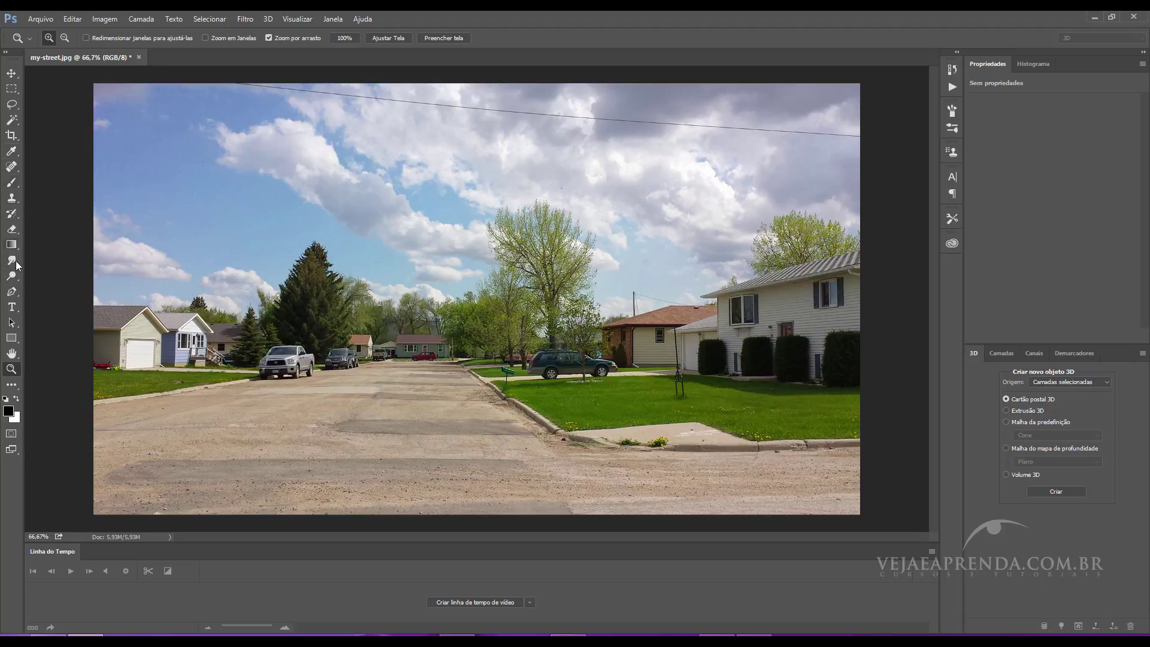
Type black V&APRENDA text across the road and commit it.
left_click(11, 306)
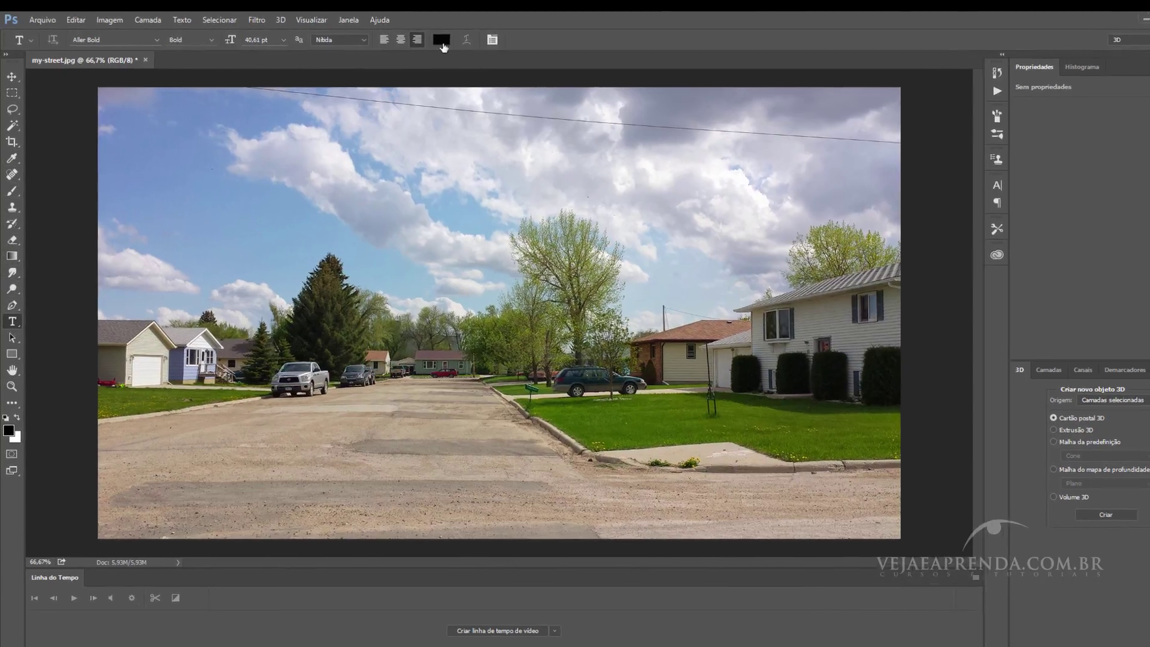
left_click(441, 40)
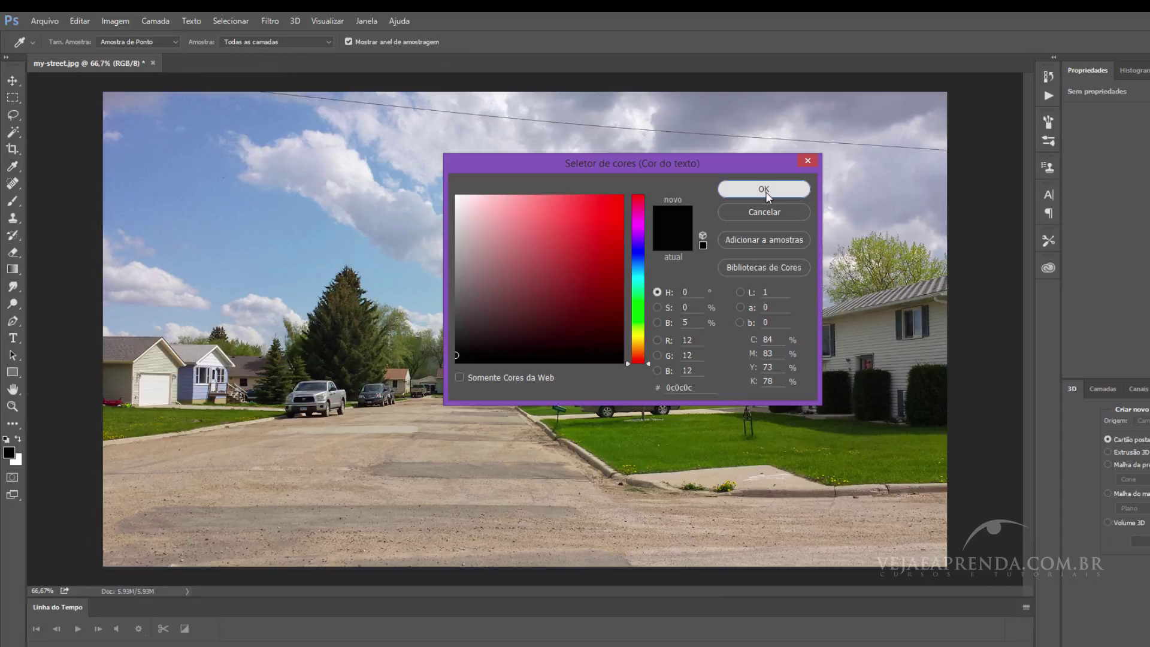
left_click(766, 191)
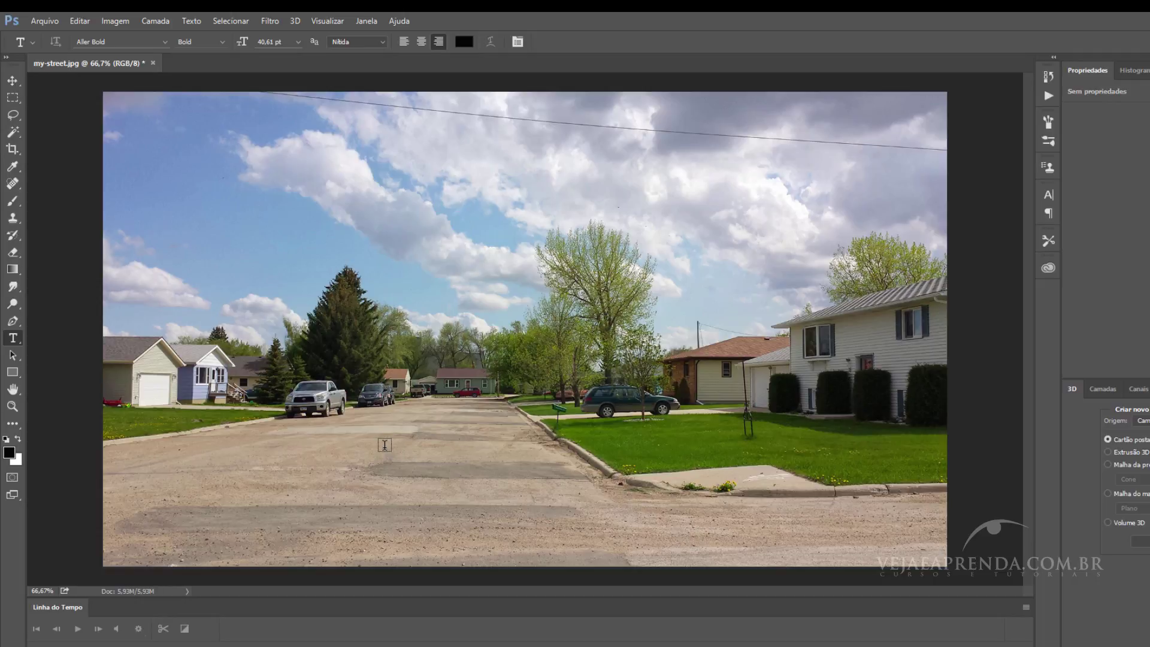
left_click(397, 446)
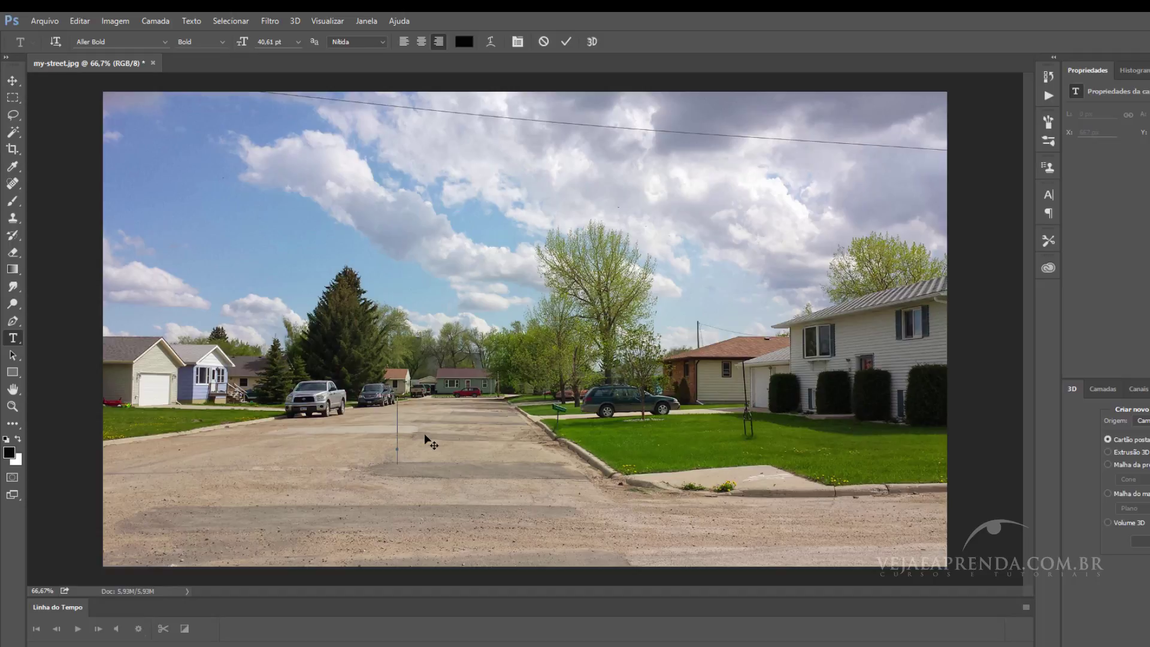
type("V")
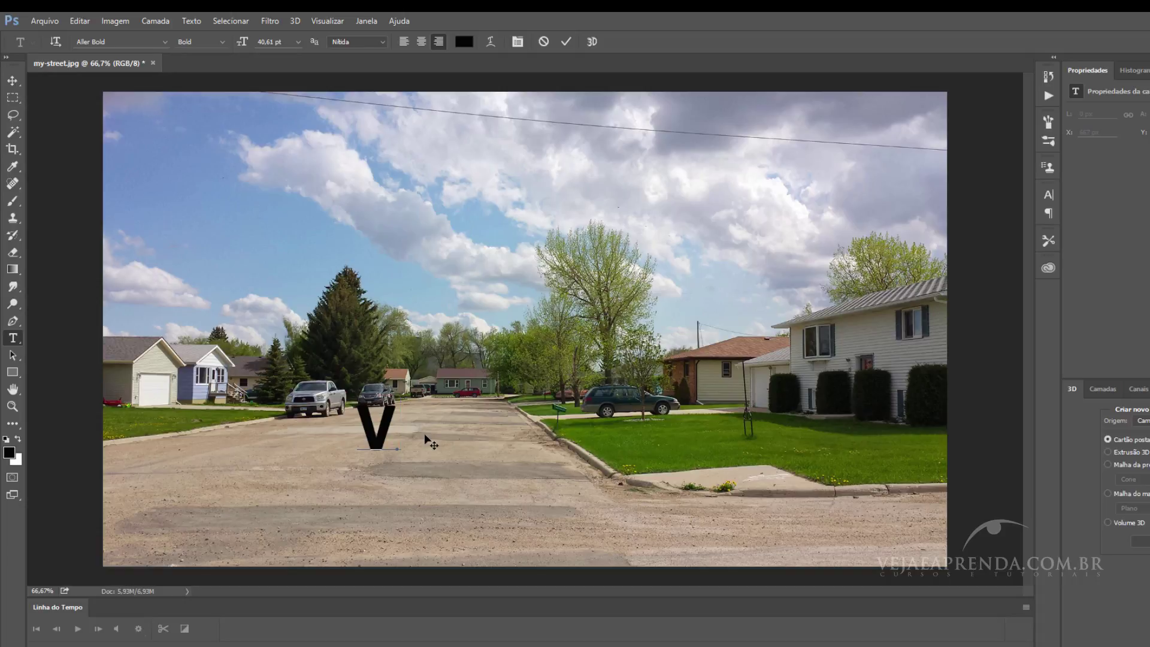
type("&")
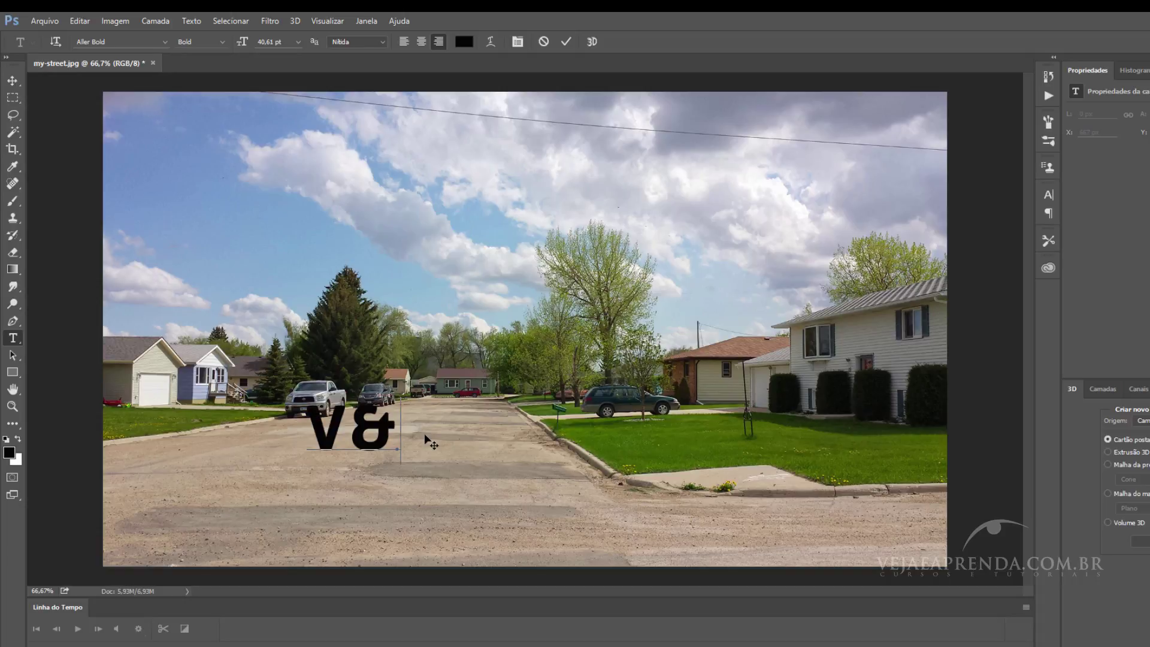
type("A")
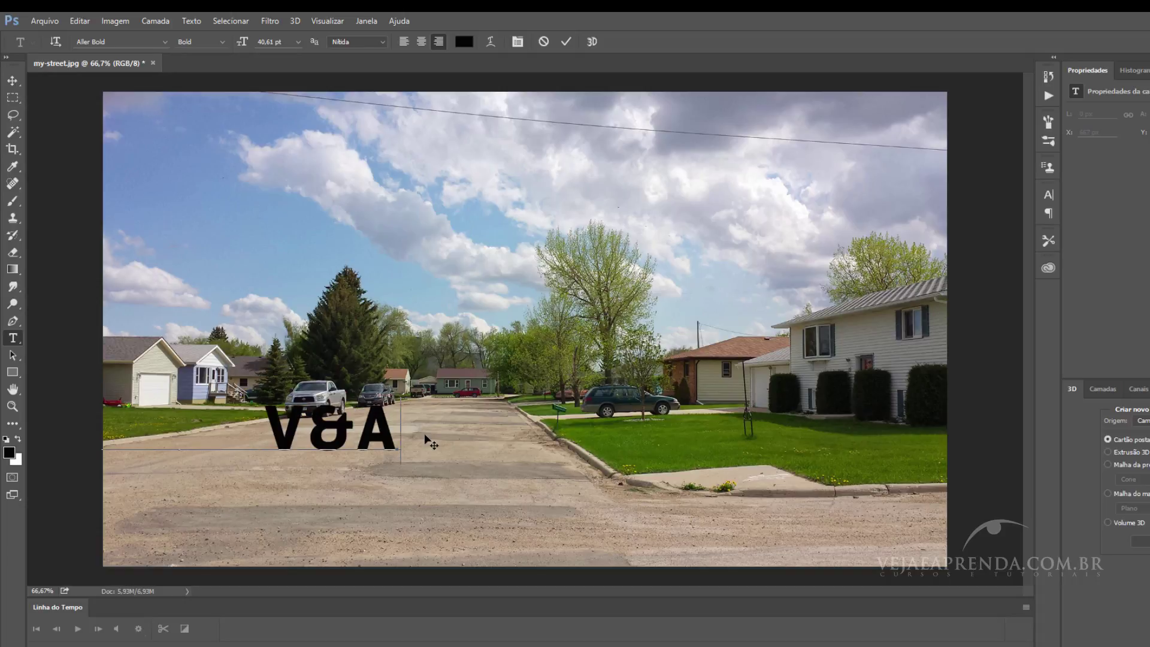
type("PRENDA")
left_click(12, 81)
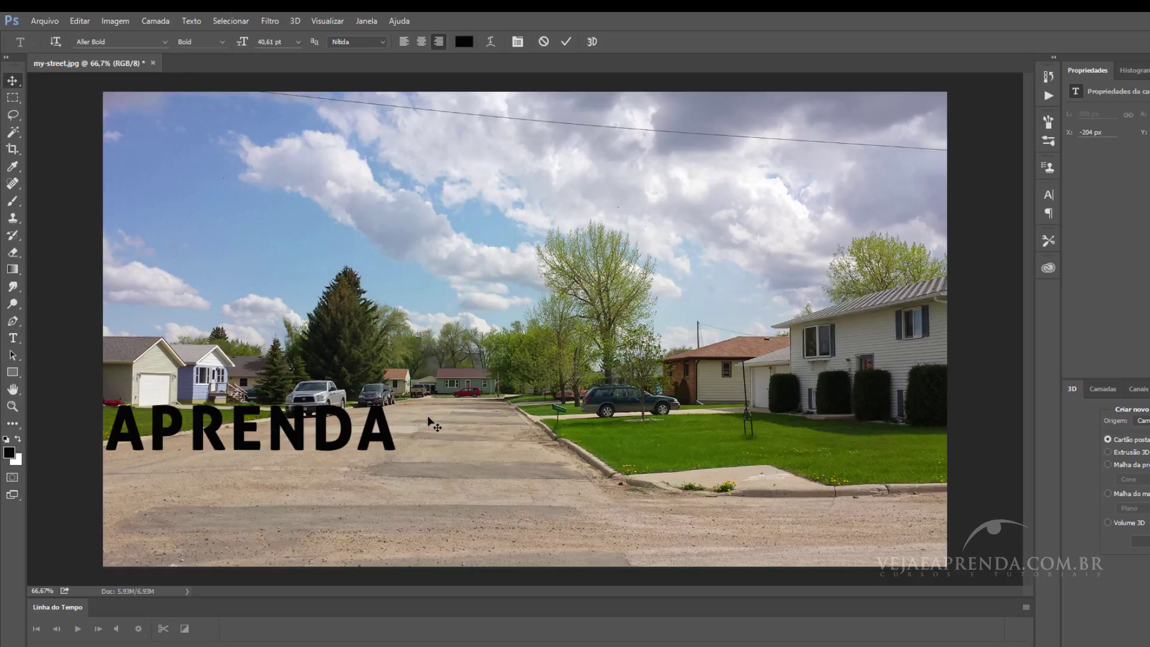
Move the V&APRENDA text onto the road and enlarge it to about 139%.
mouse_move(266, 443)
left_mouse_down()
mouse_move(434, 436)
mouse_move(415, 442)
left_mouse_up()
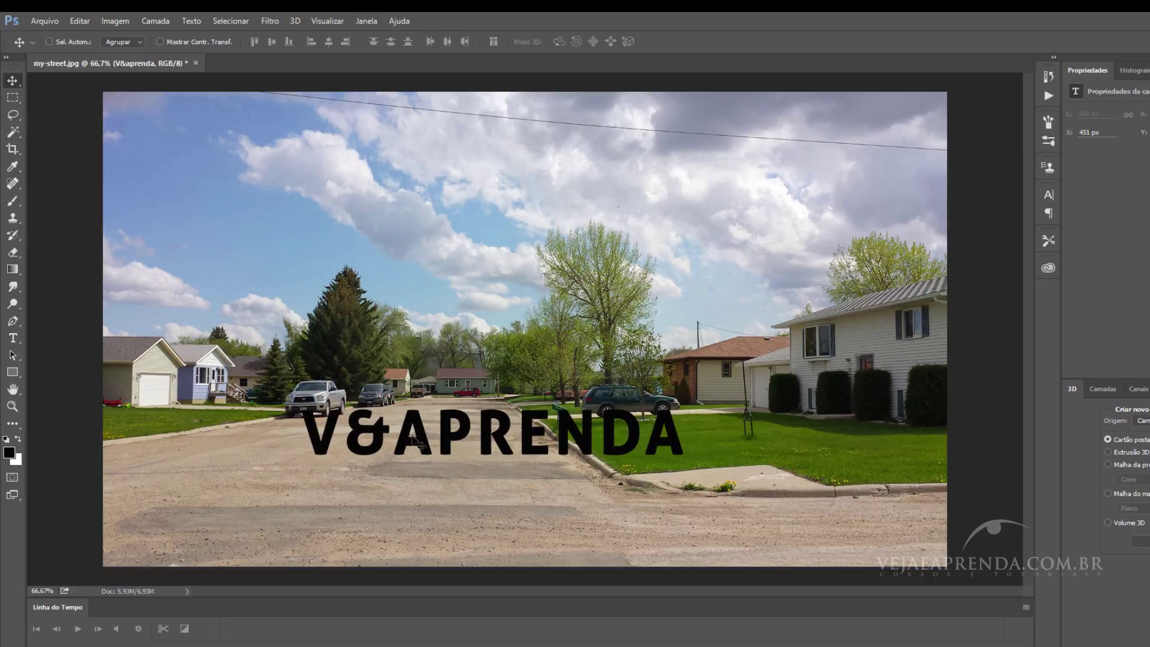
key("ctrl+t")
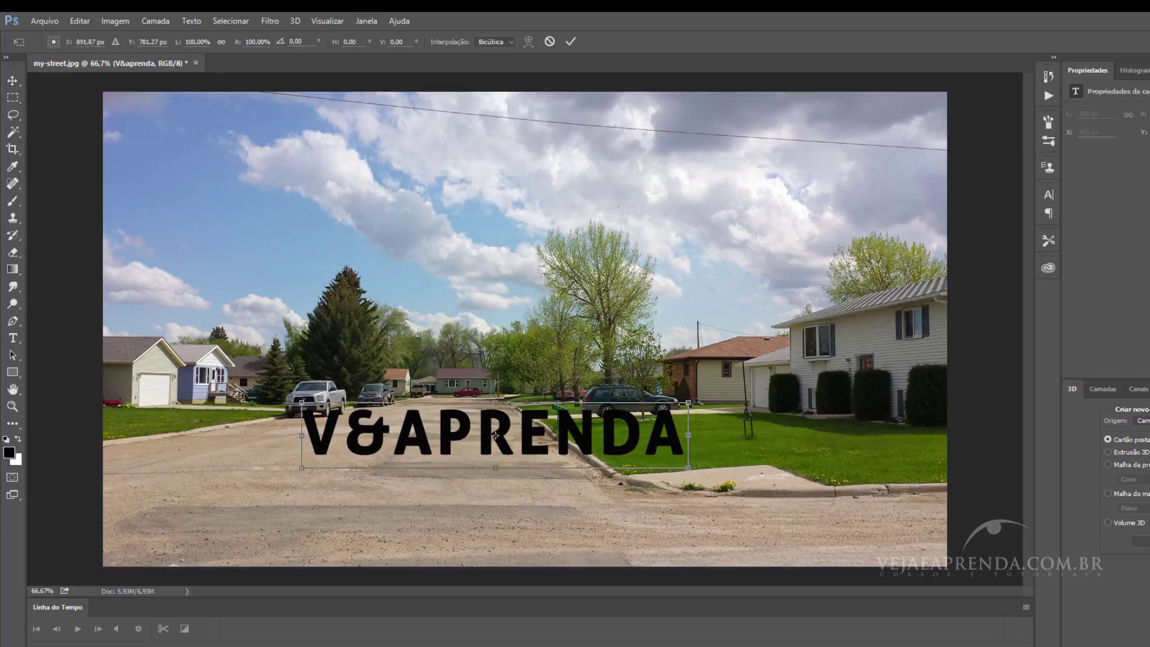
left_click_drag(689, 403, 767, 376)
key("Return")
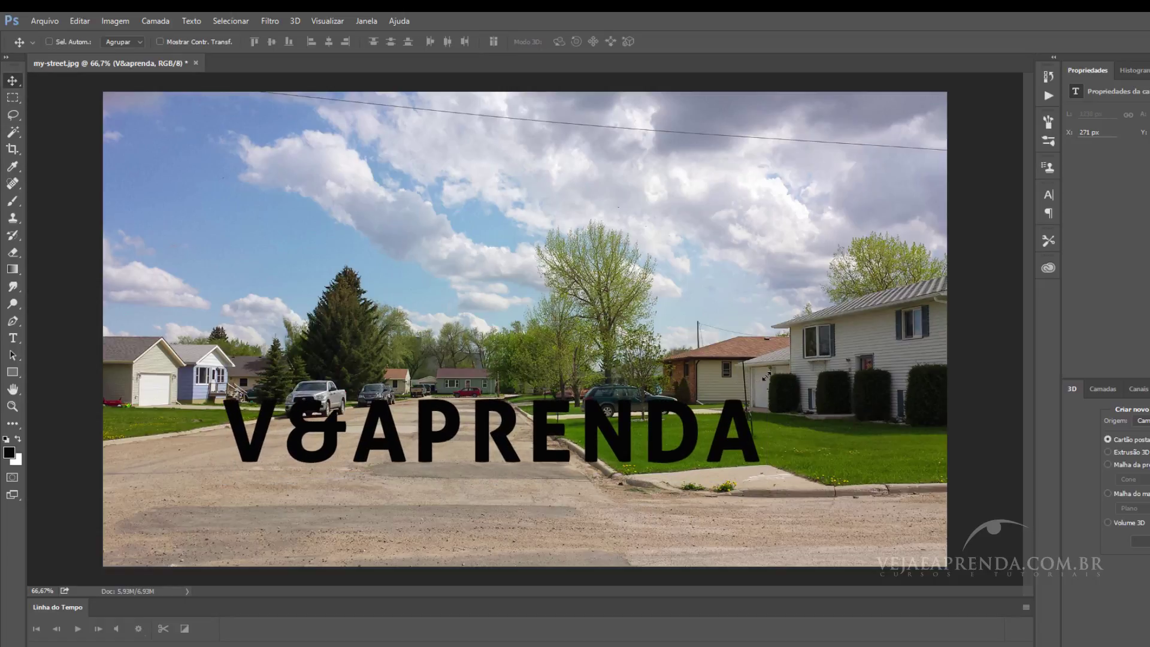
left_click_drag(533, 431, 586, 443)
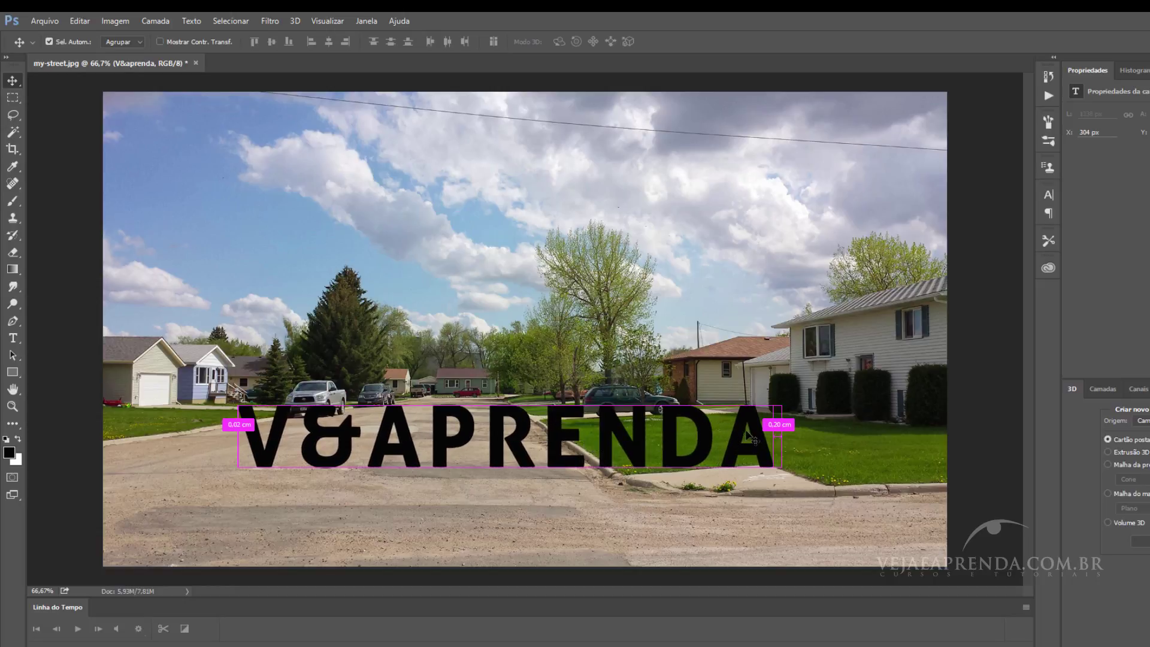
Rescale the text to about 108% and center it across the road.
key("ctrl+t")
left_click_drag(797, 390, 833, 369)
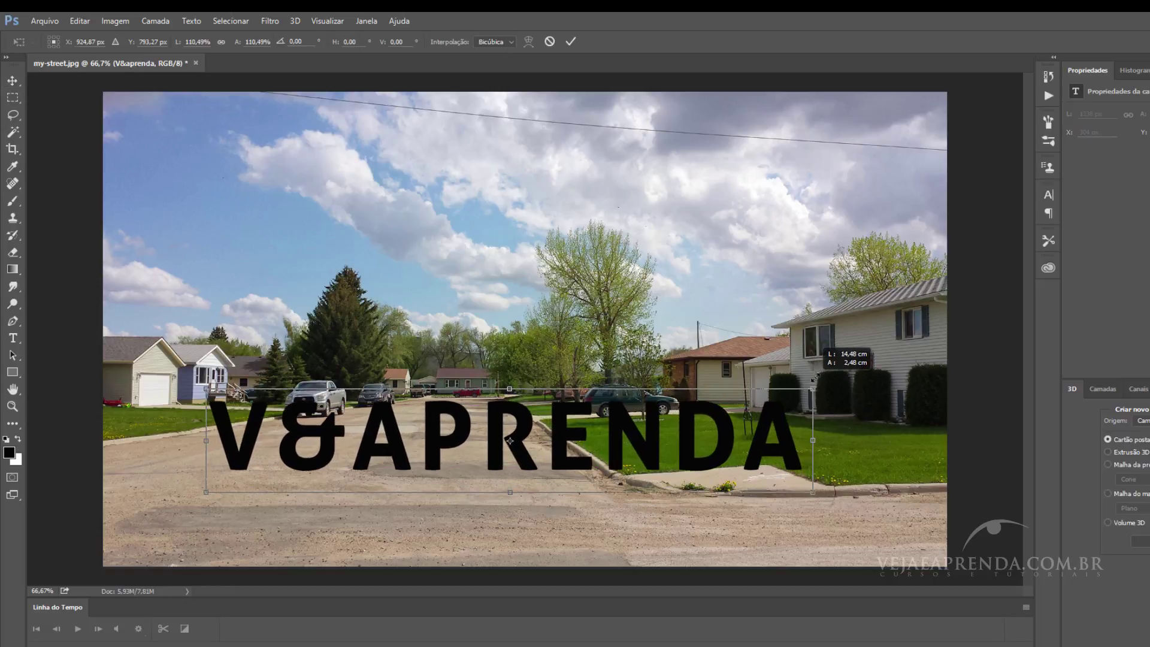
key("Return")
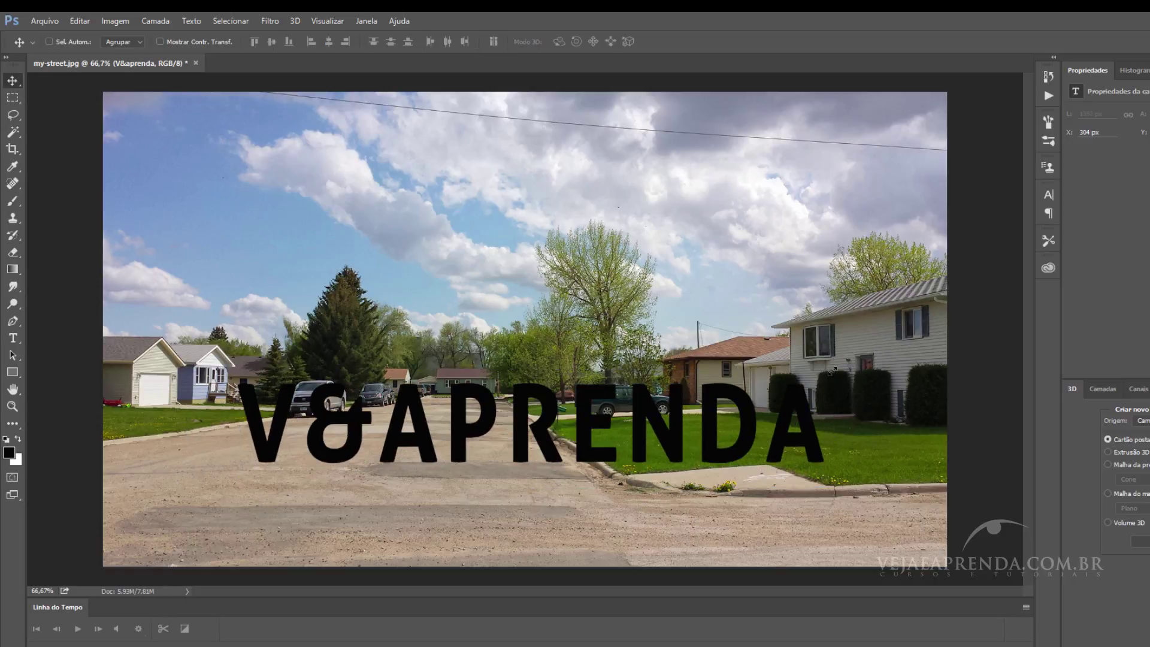
mouse_move(689, 411)
left_mouse_down()
mouse_move(683, 423)
mouse_move(722, 449)
left_mouse_up()
key("ctrl+alt+z")
key("ctrl+alt+z")
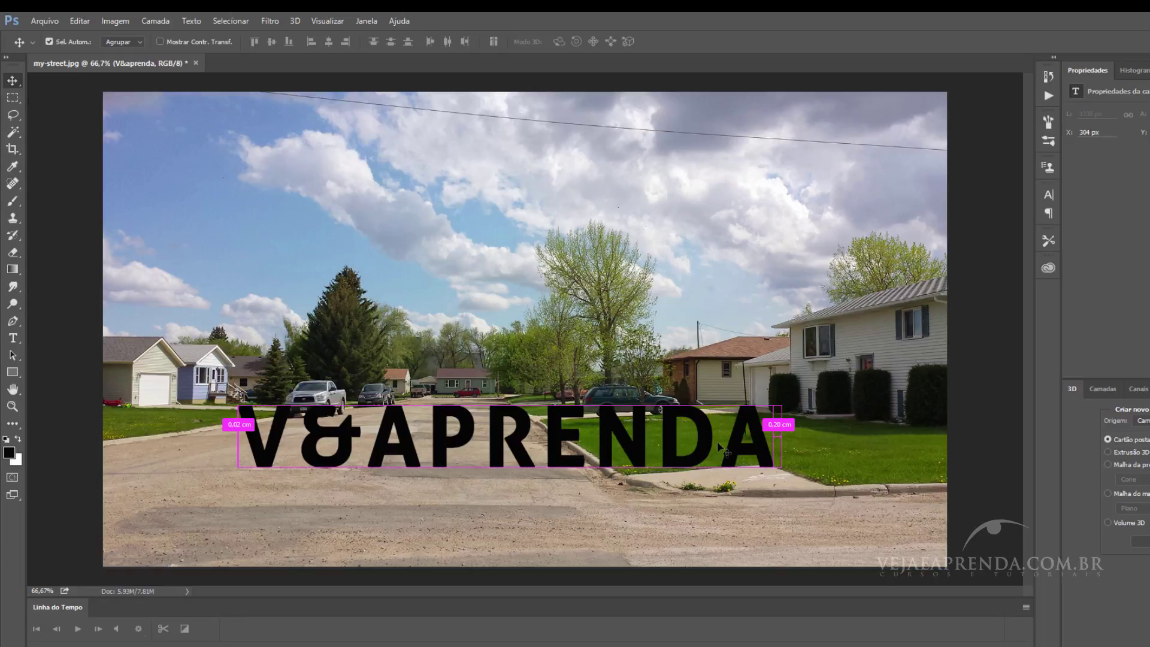
key("ctrl+t")
left_click_drag(781, 406, 819, 379)
key("Return")
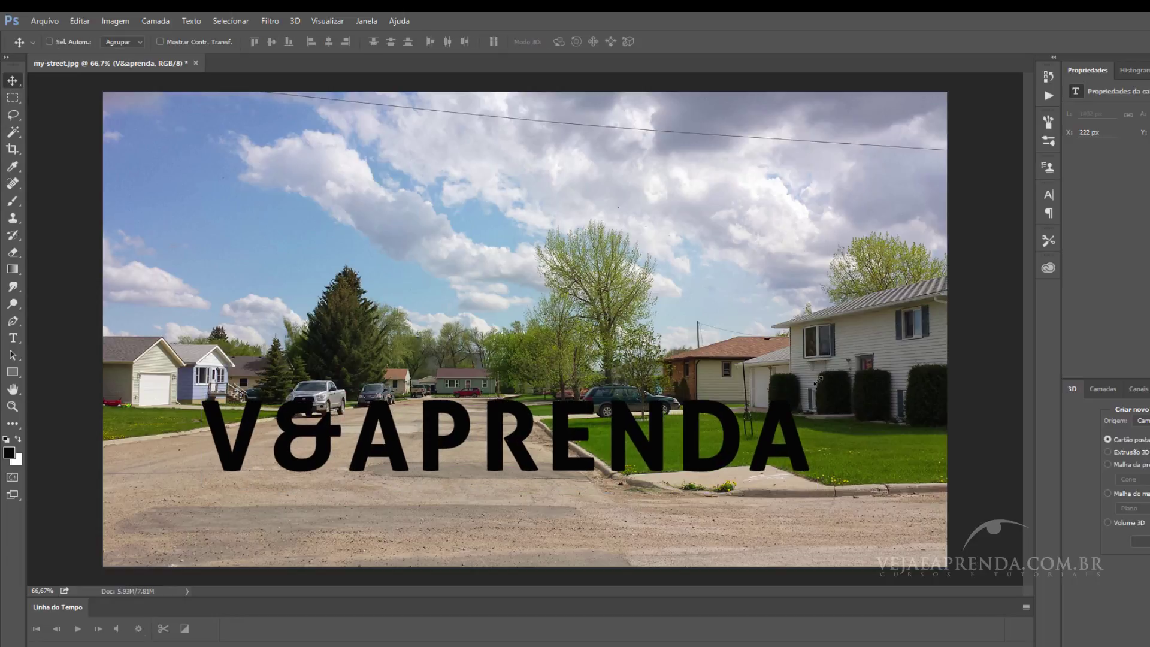
left_click_drag(662, 440, 670, 439)
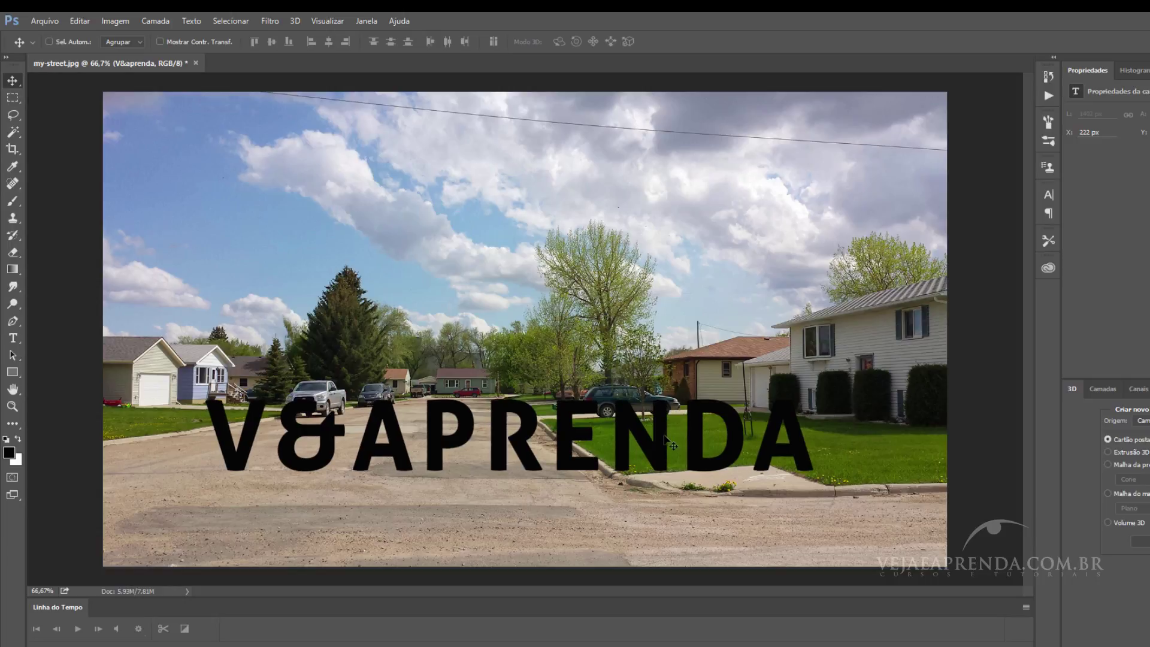
Extrude the V&APRENDA text layer into 3D, keeping the embedded profile, then select Environment.
left_click(289, 24)
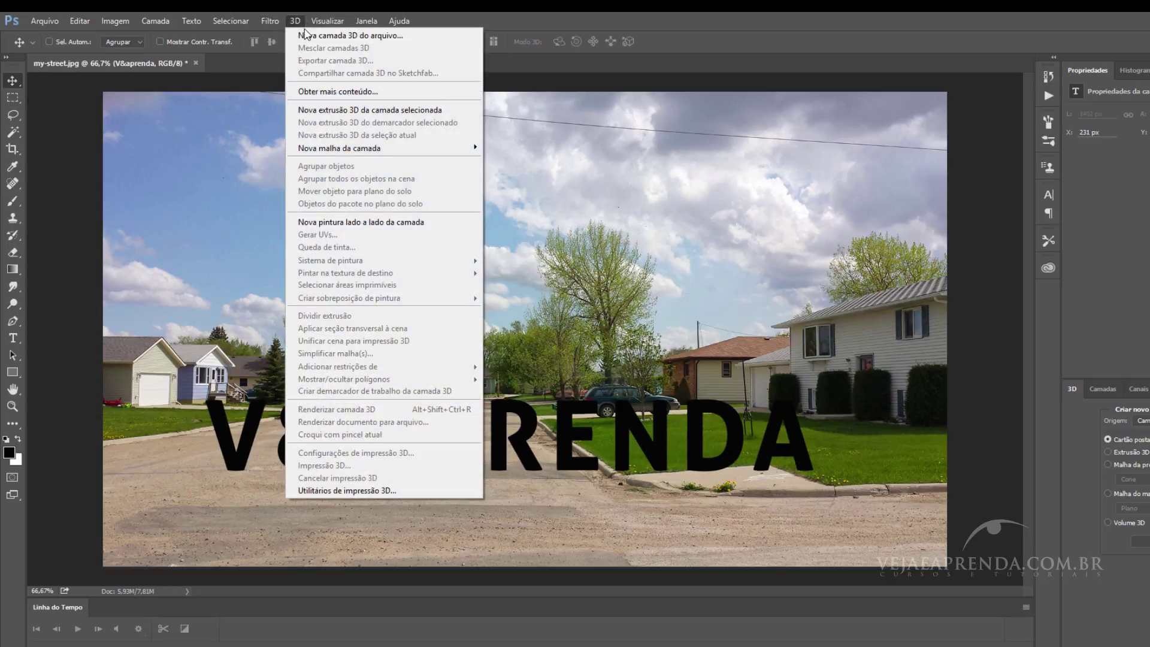
left_click(409, 115)
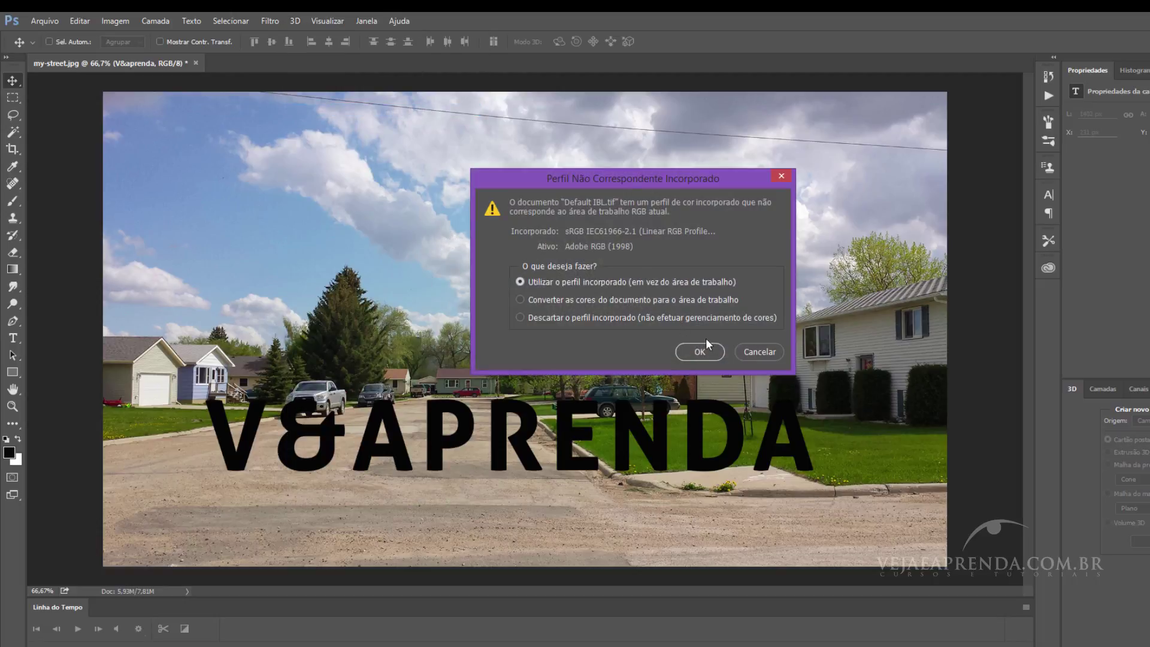
left_click(700, 351)
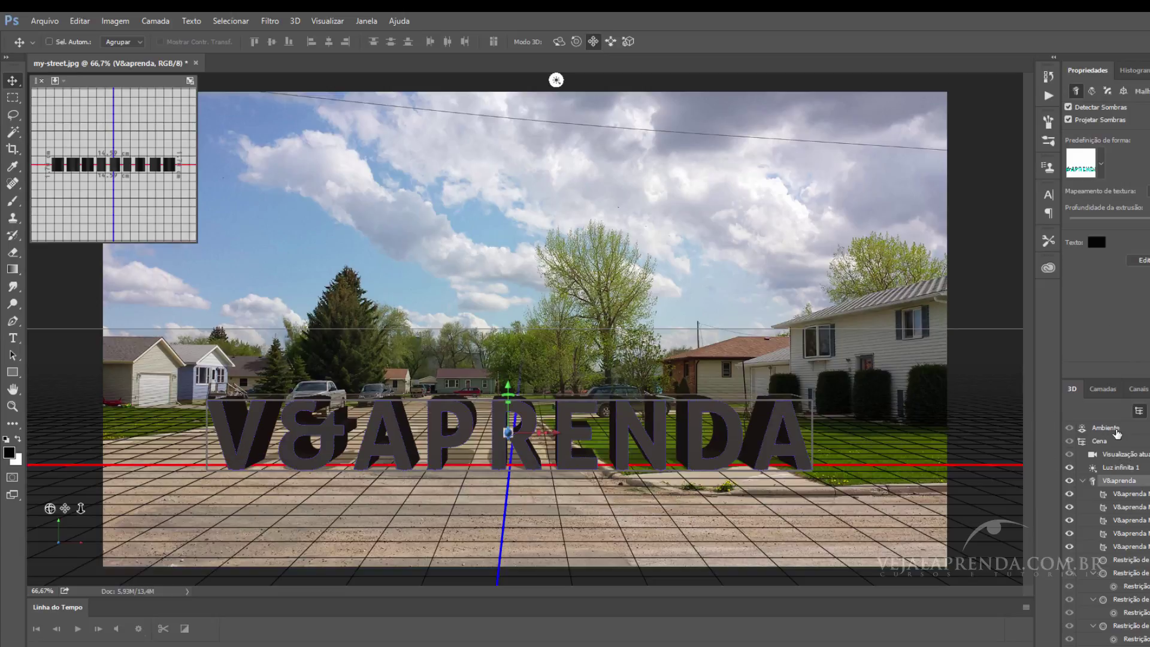
left_click(1116, 429)
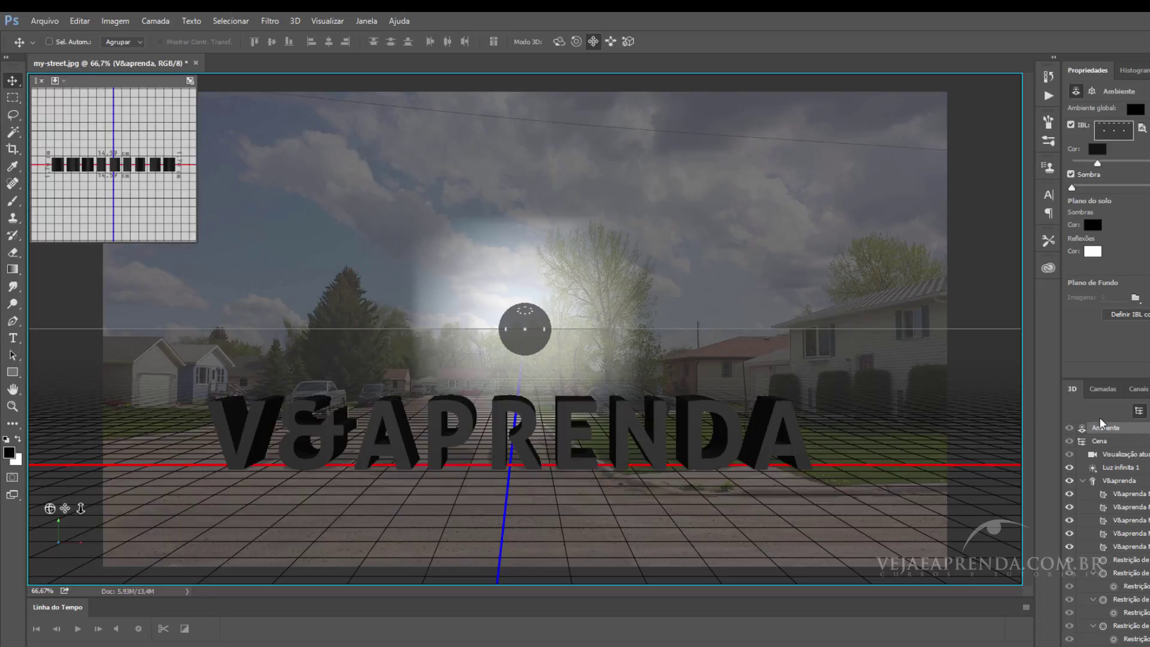
Move the V&aprenda mesh about 6.47 cm back along Z, then reselect Environment.
left_click(1127, 483)
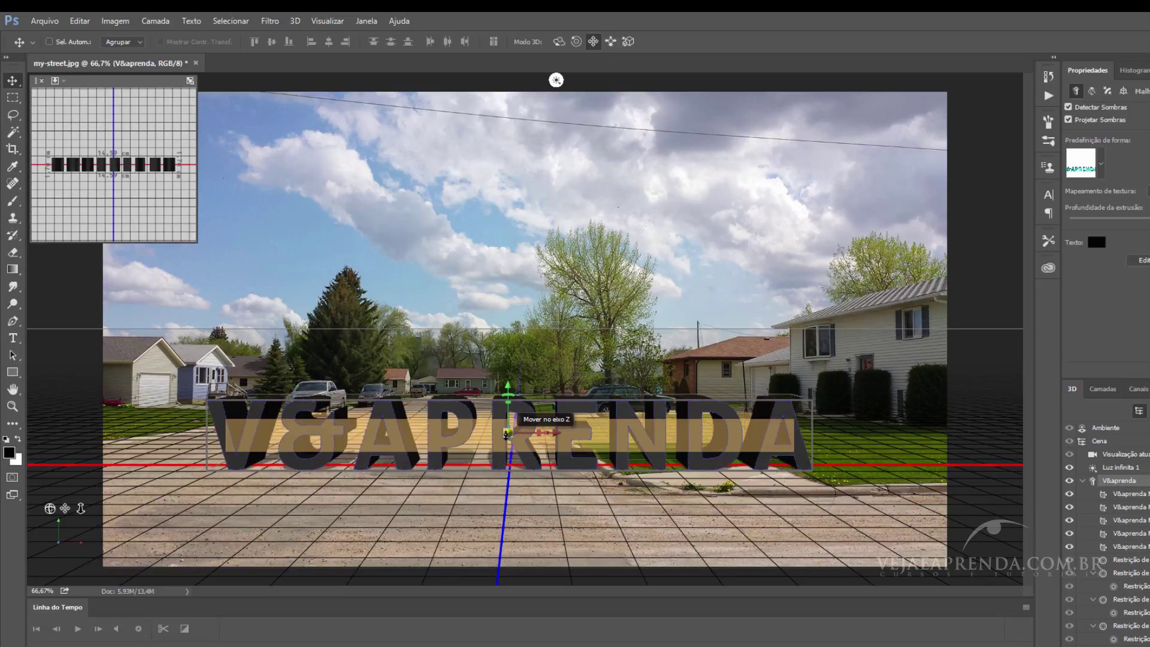
left_click_drag(506, 434, 512, 338)
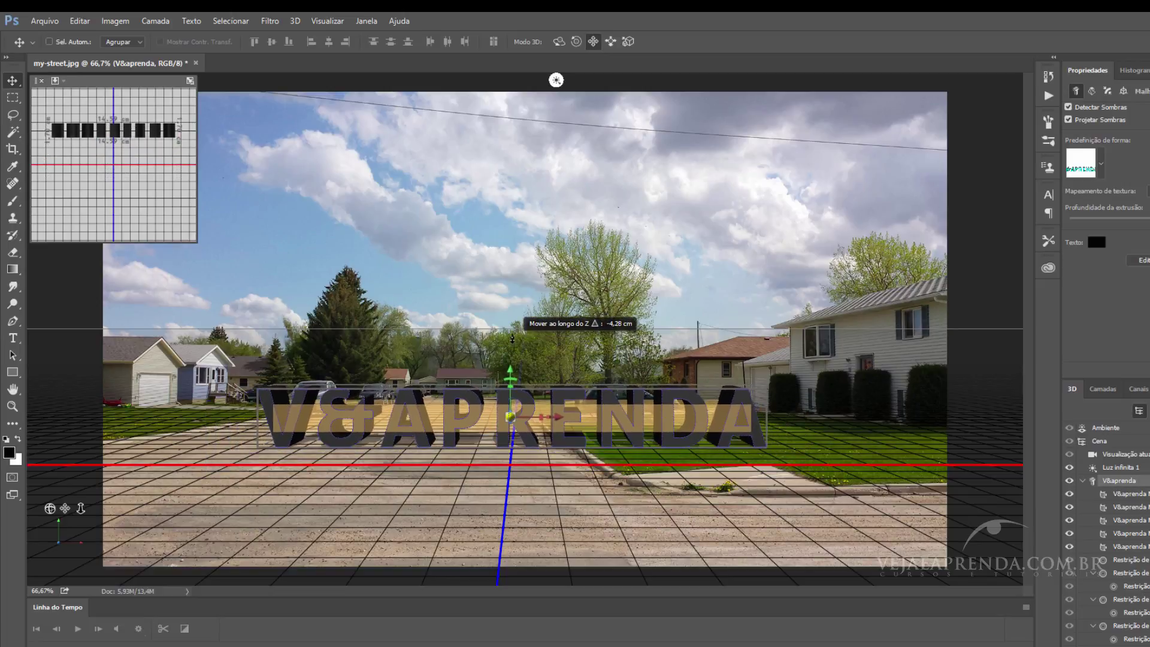
left_click_drag(515, 295, 516, 291)
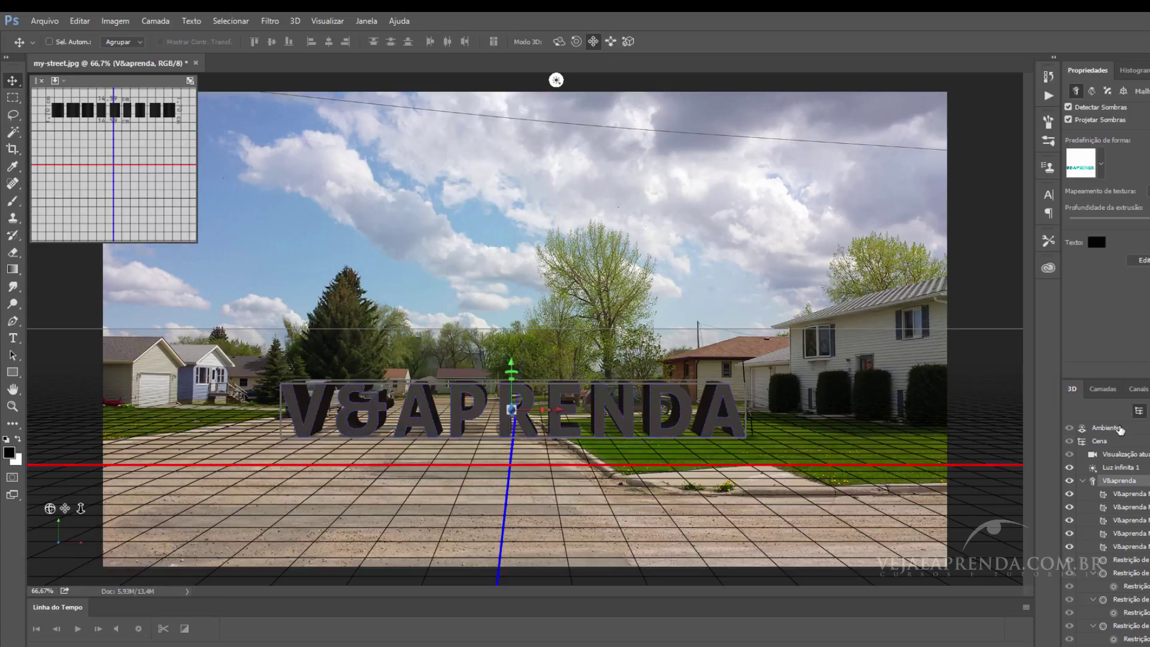
left_click(1134, 429)
left_click(1142, 129)
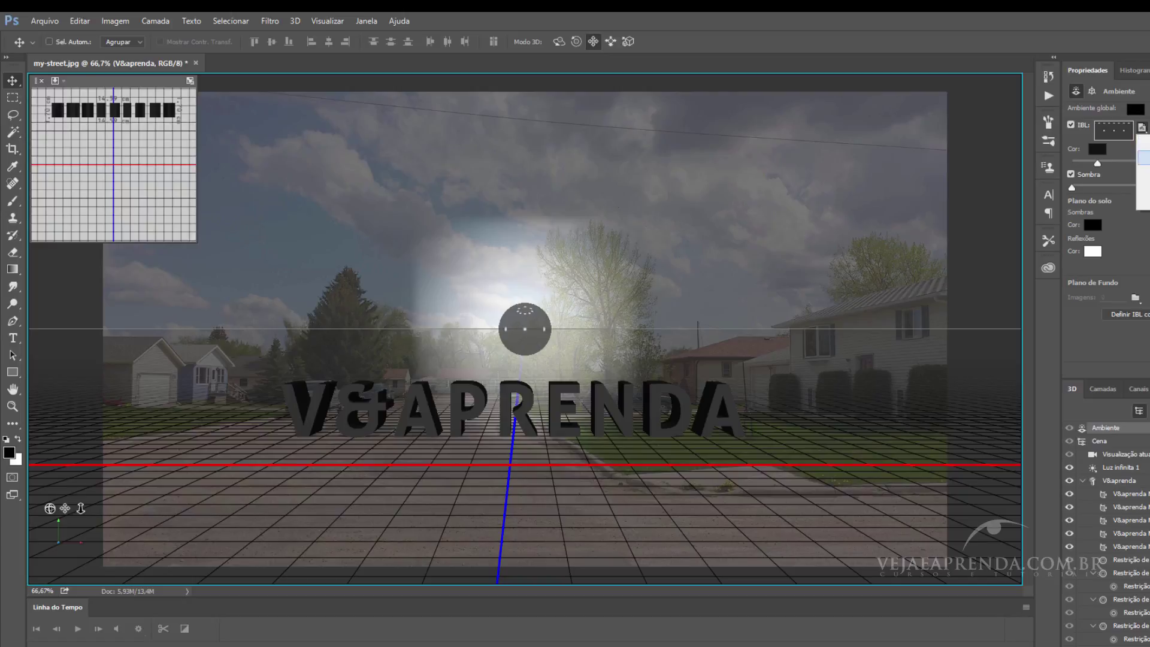
left_click(1144, 157)
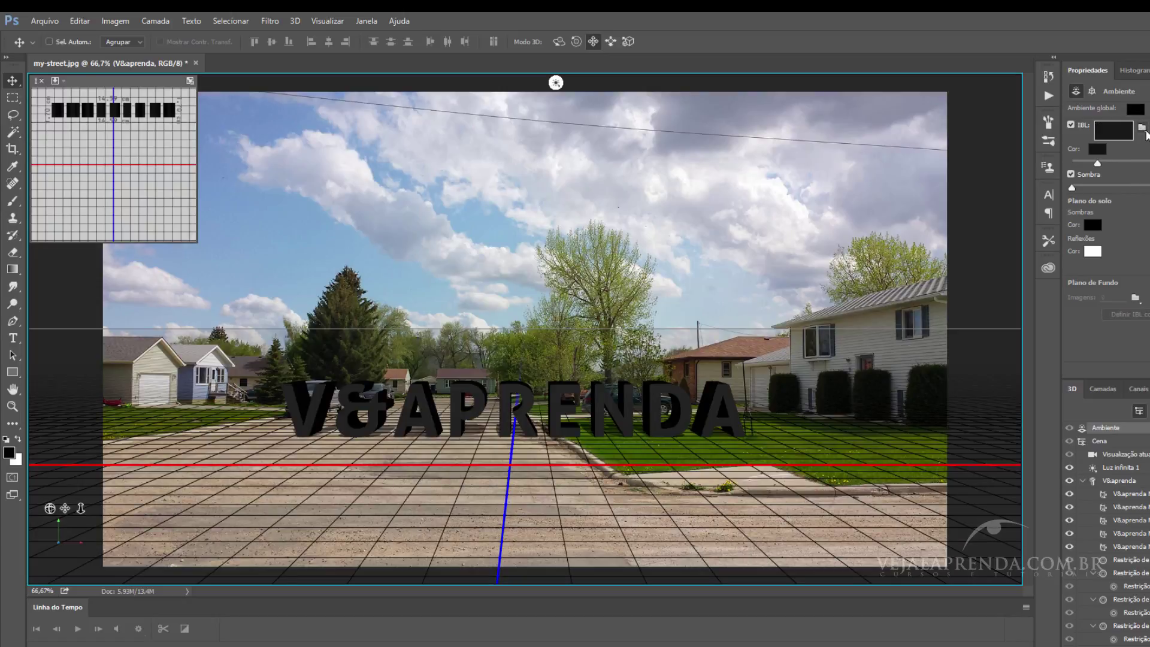
Load my-street.jpg as the IBL texture and rotate it to align the street.
left_click(1142, 128)
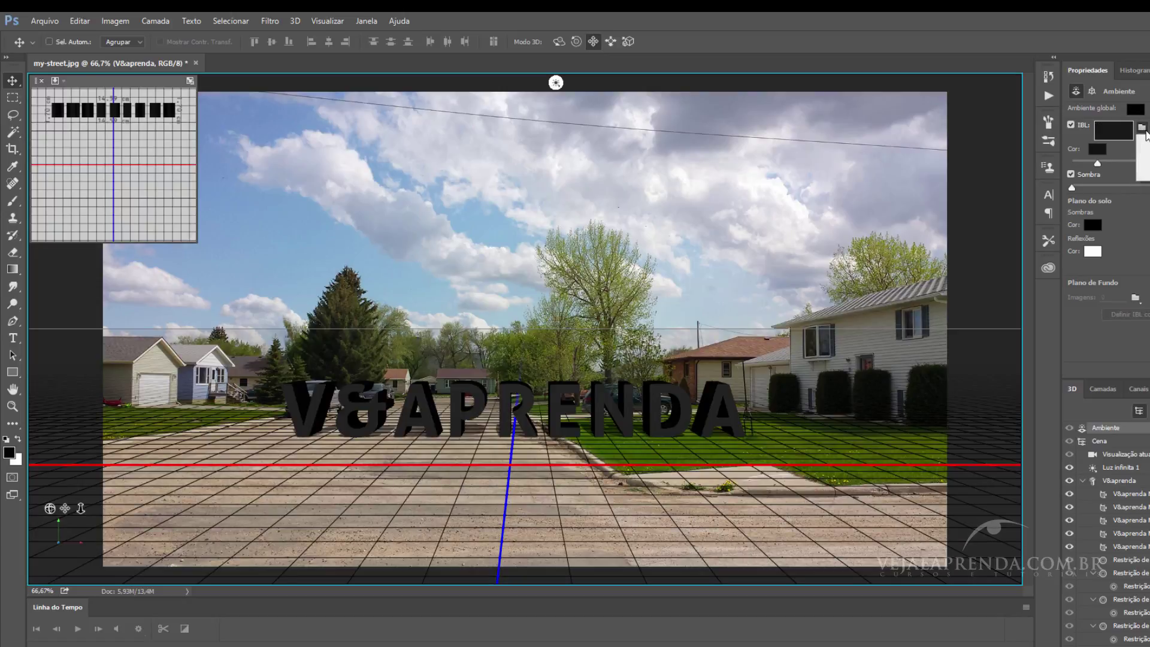
left_click(1144, 149)
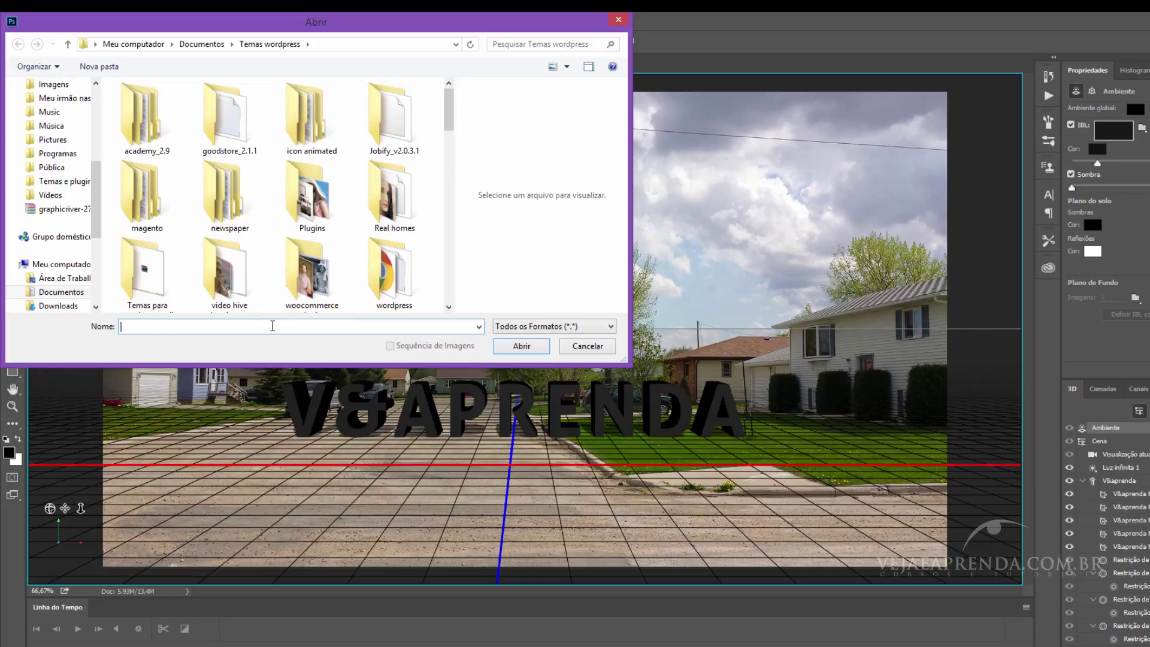
type("my")
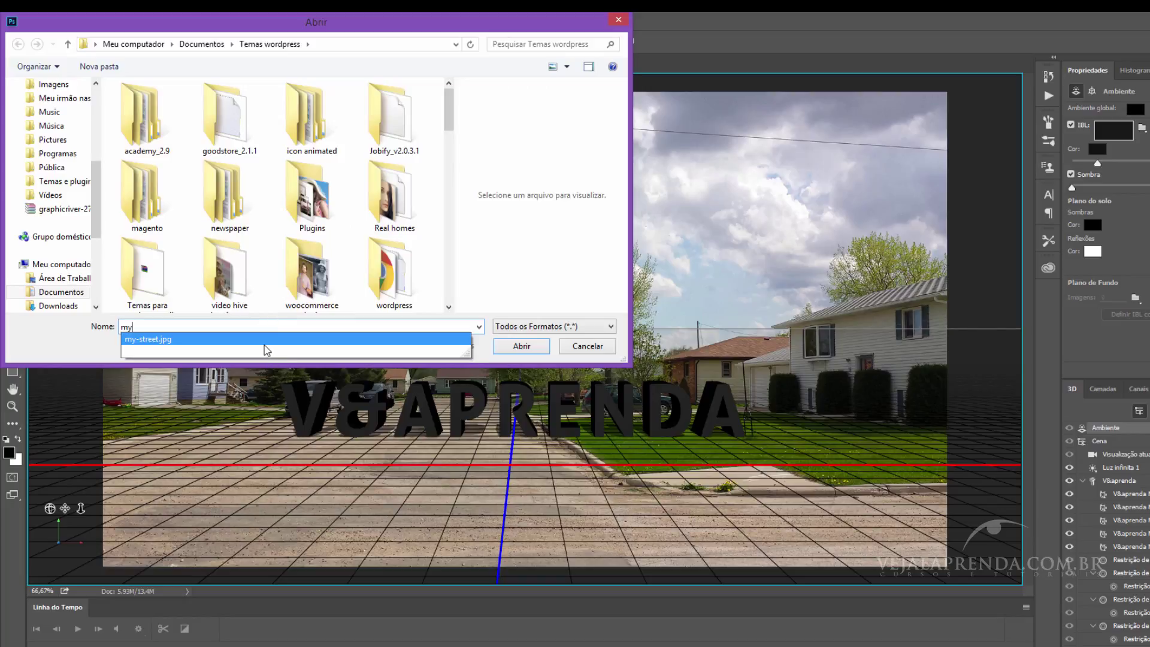
left_click(265, 346)
left_click(529, 350)
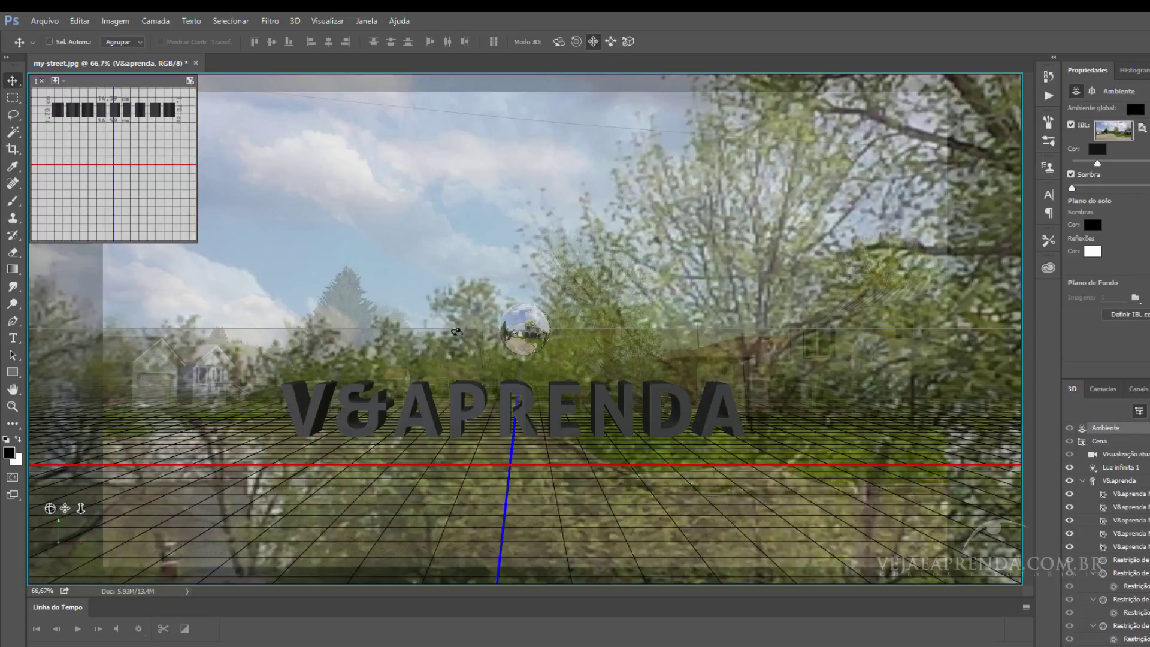
mouse_move(457, 342)
left_mouse_down()
mouse_move(473, 309)
mouse_move(468, 318)
mouse_move(499, 321)
left_mouse_up()
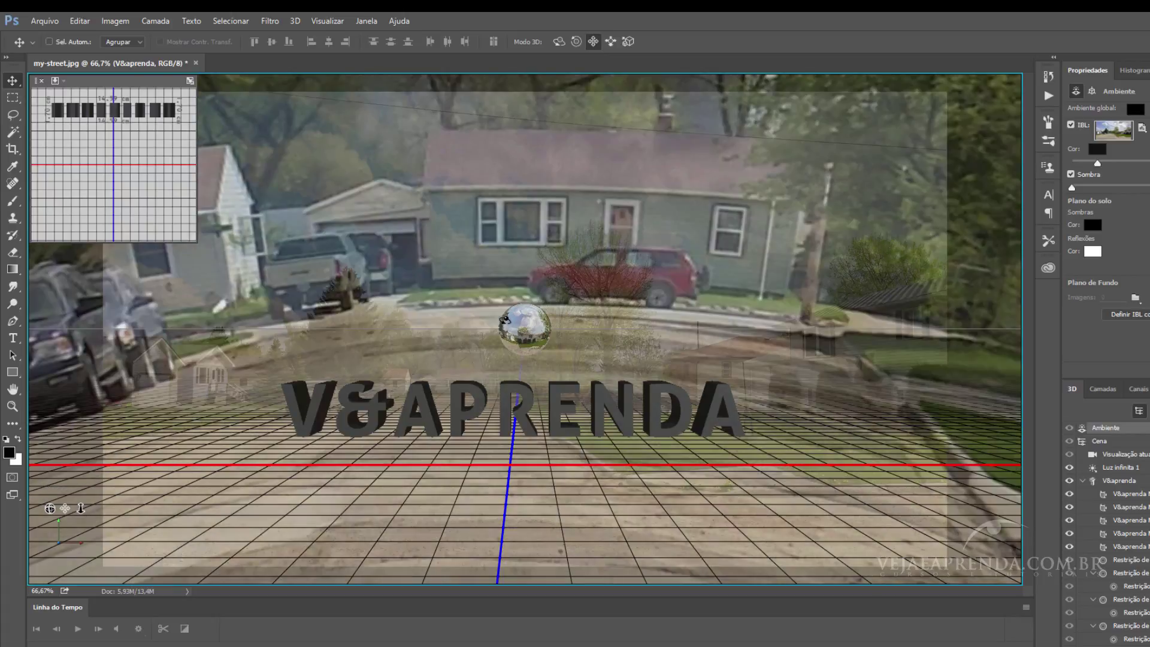
mouse_move(509, 318)
left_mouse_down()
mouse_move(562, 328)
mouse_move(575, 283)
mouse_move(574, 316)
mouse_move(598, 317)
left_mouse_up()
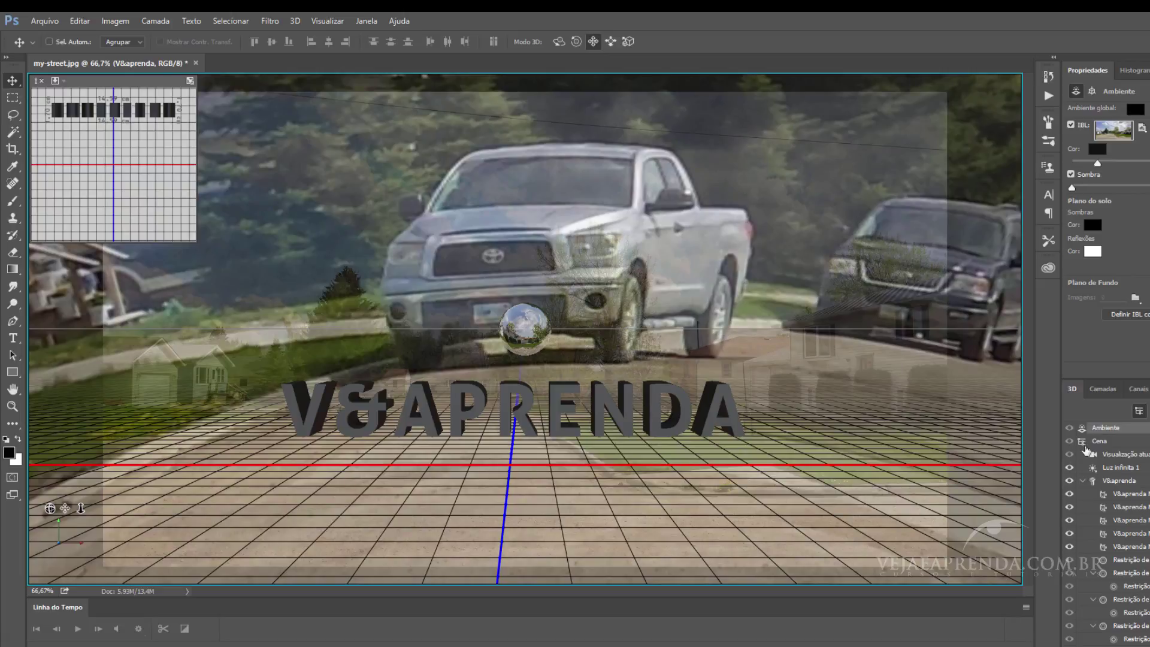
left_click(1140, 480)
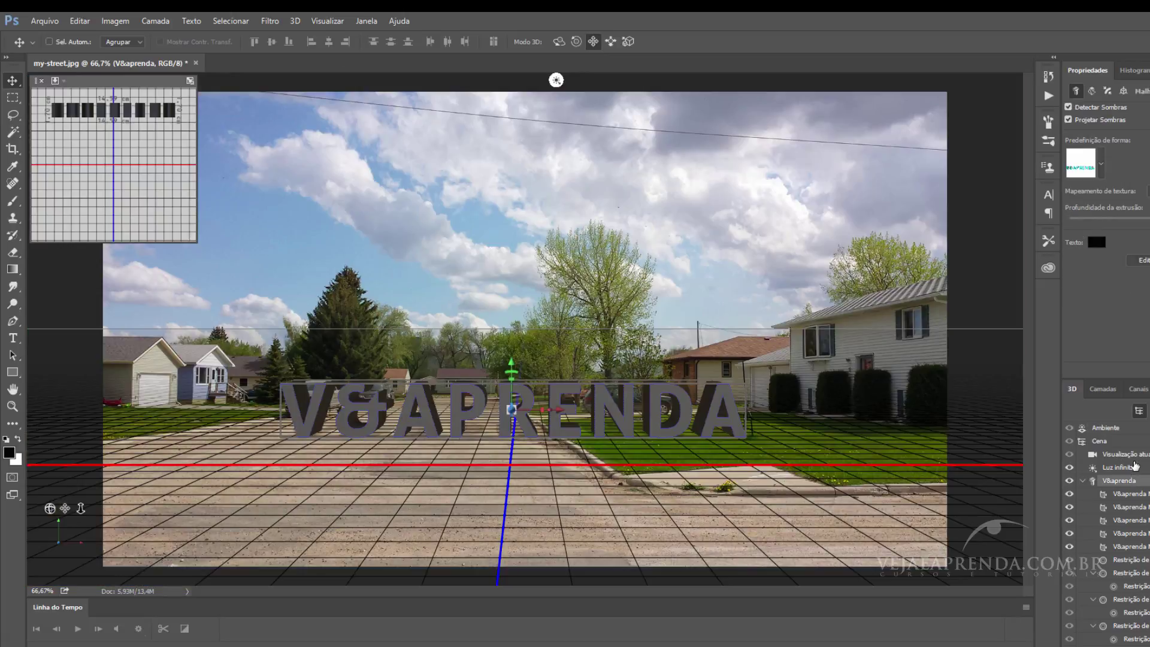
Set Reflection to 100% on all five V&aprenda materials.
left_click(1131, 494)
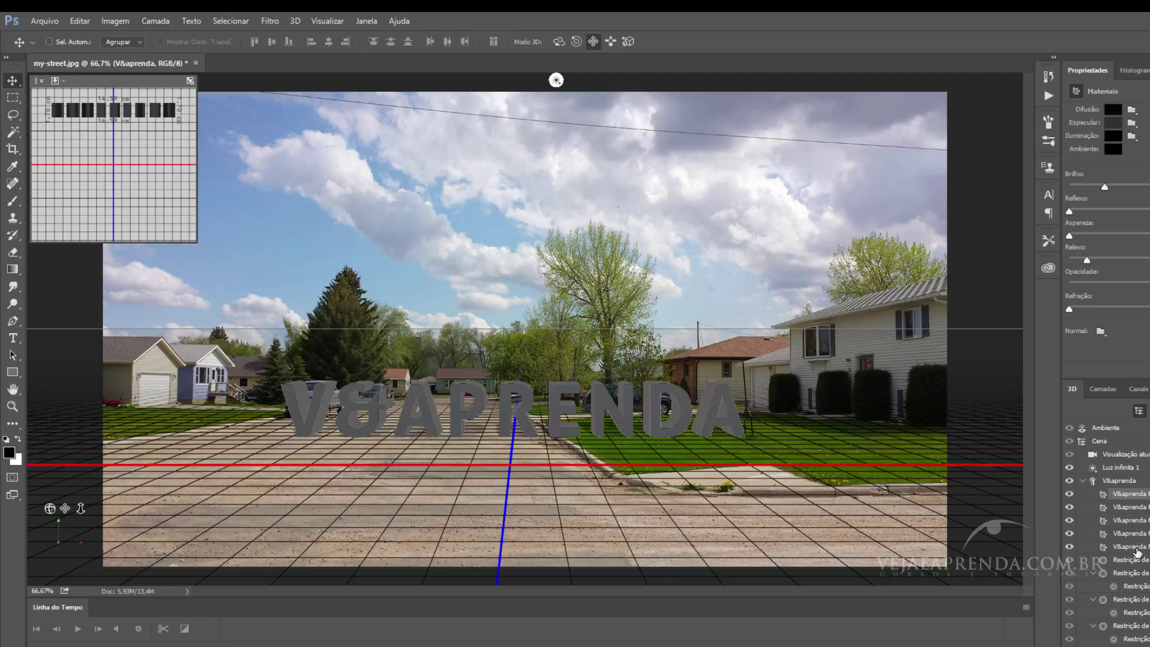
left_click(1138, 550, "shift")
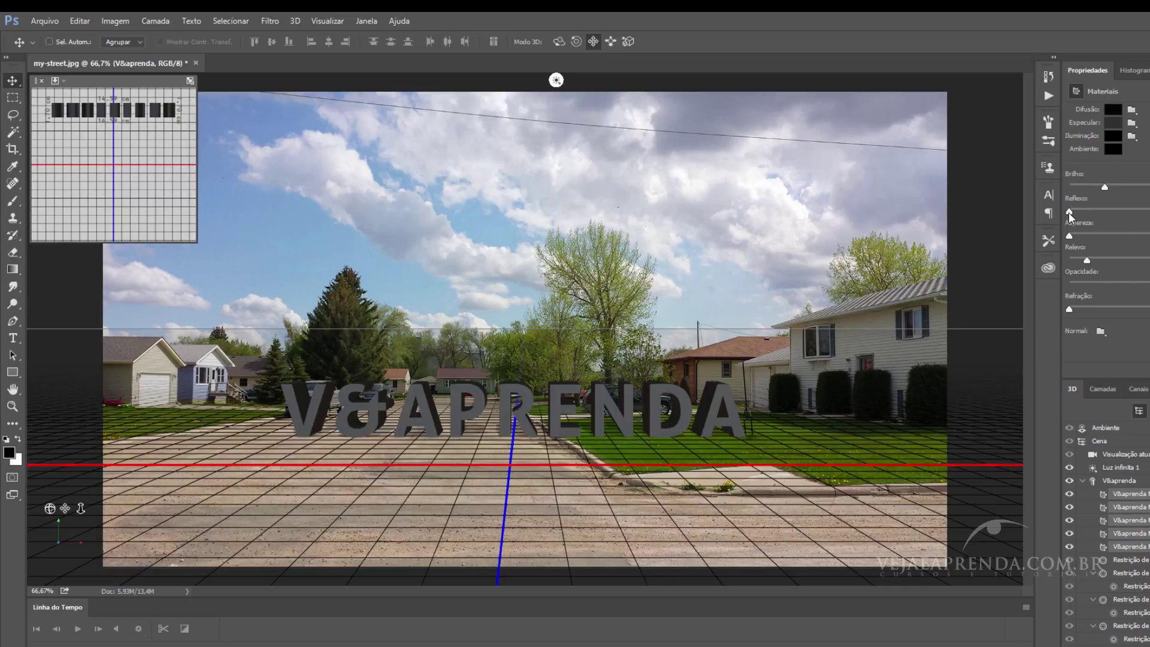
left_click_drag(1070, 211, 1147, 211)
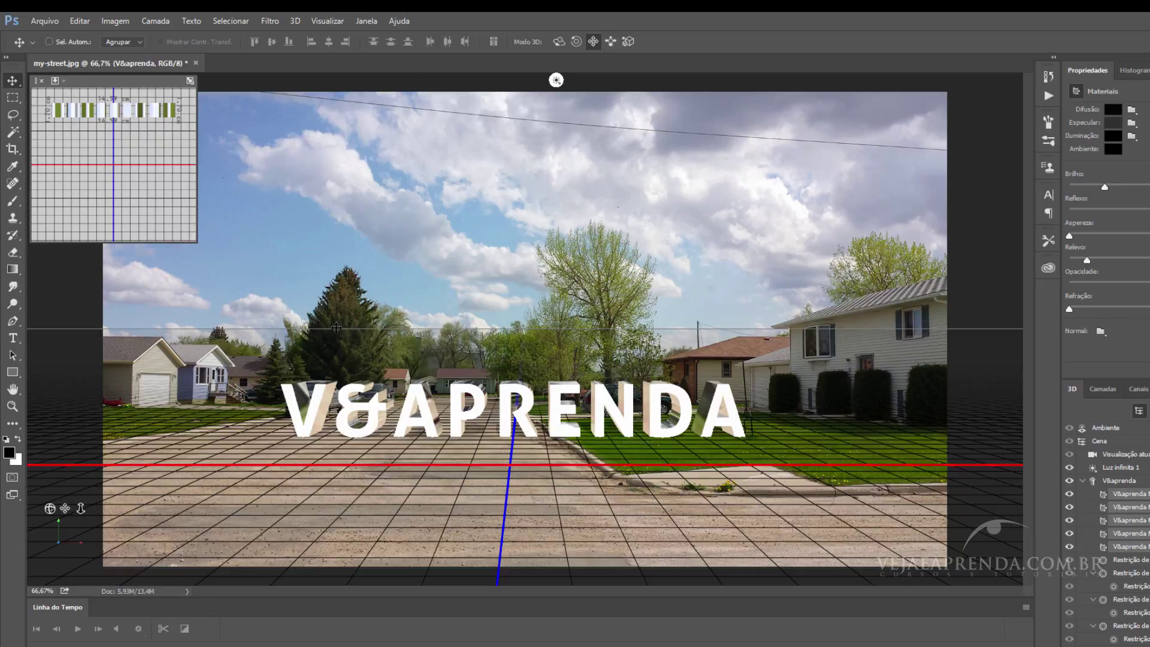
left_click(16, 101)
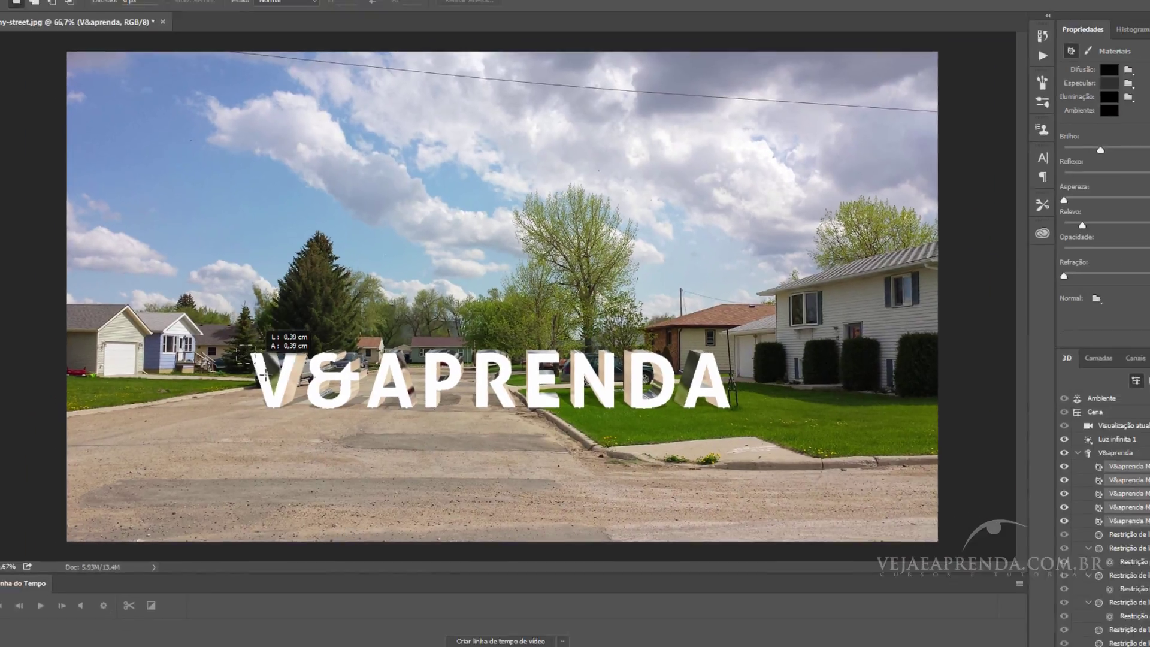
Draw a rectangular selection around V& and render the chrome 3D text.
left_click_drag(259, 354, 308, 403)
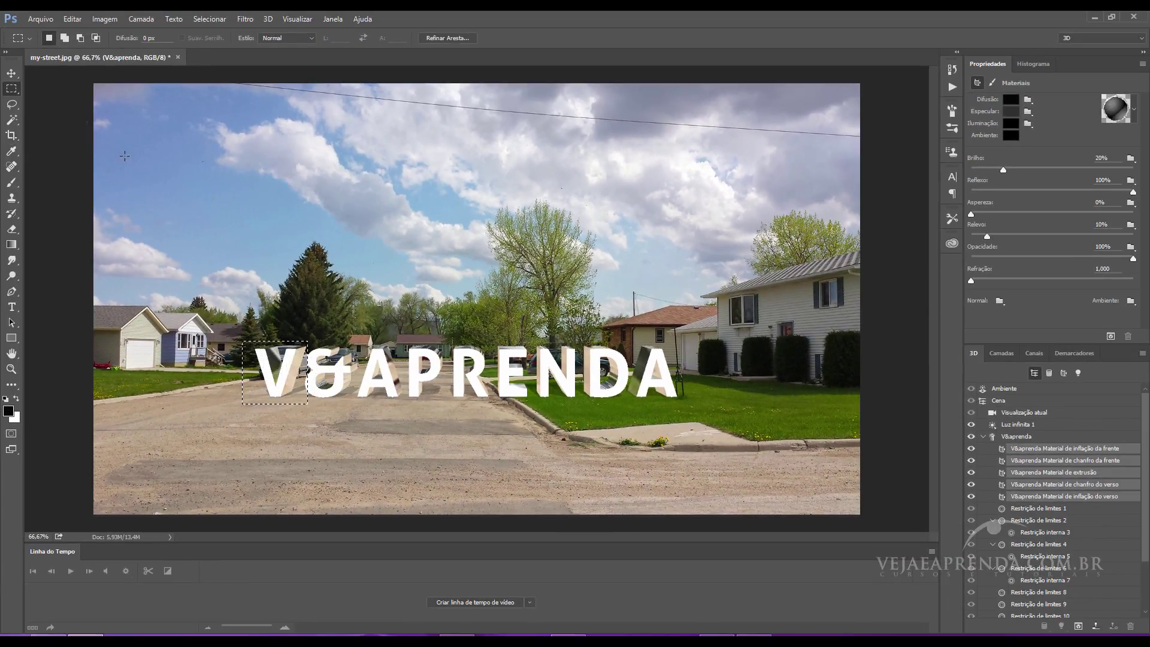
right_click(11, 91)
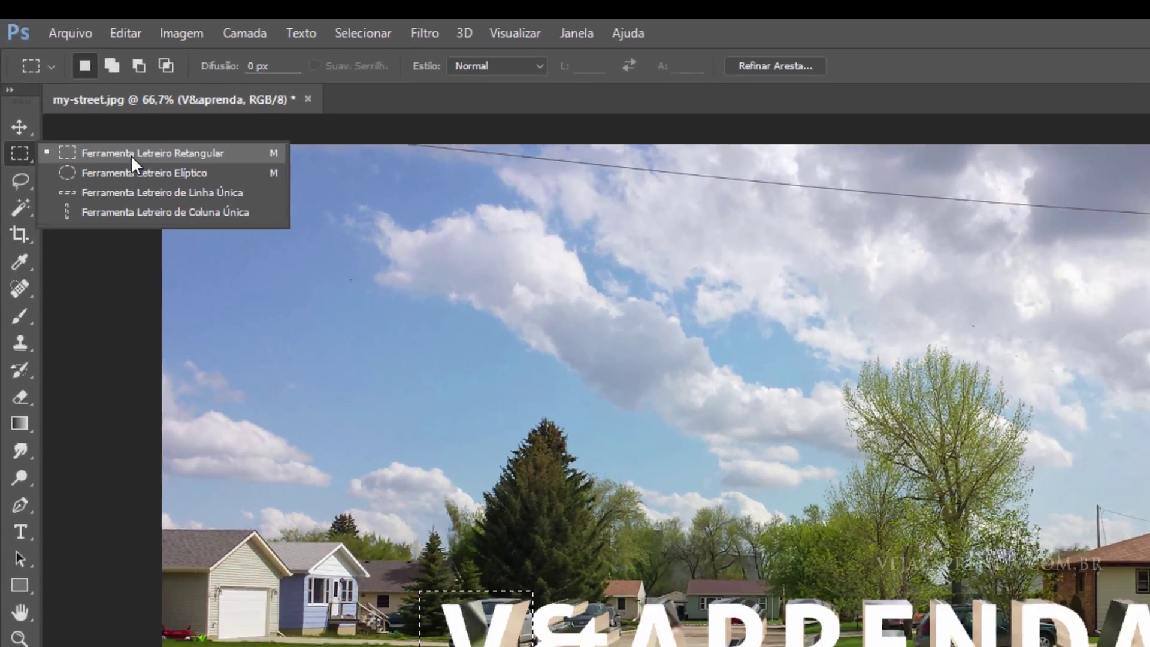
left_click(142, 168)
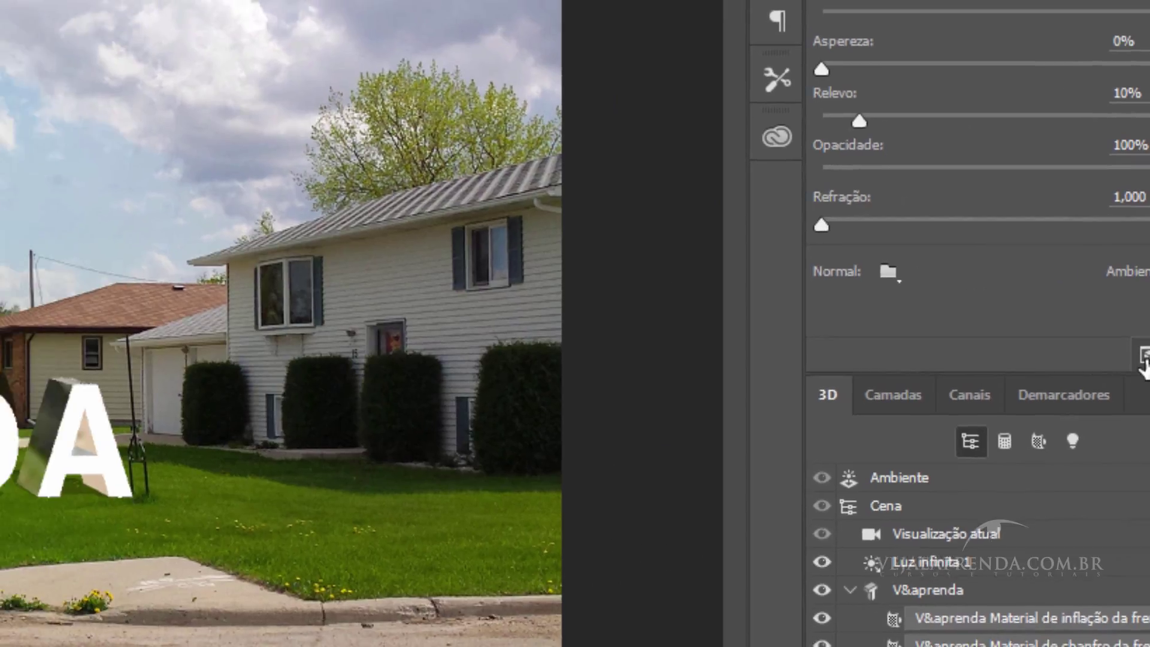
left_click(1142, 355)
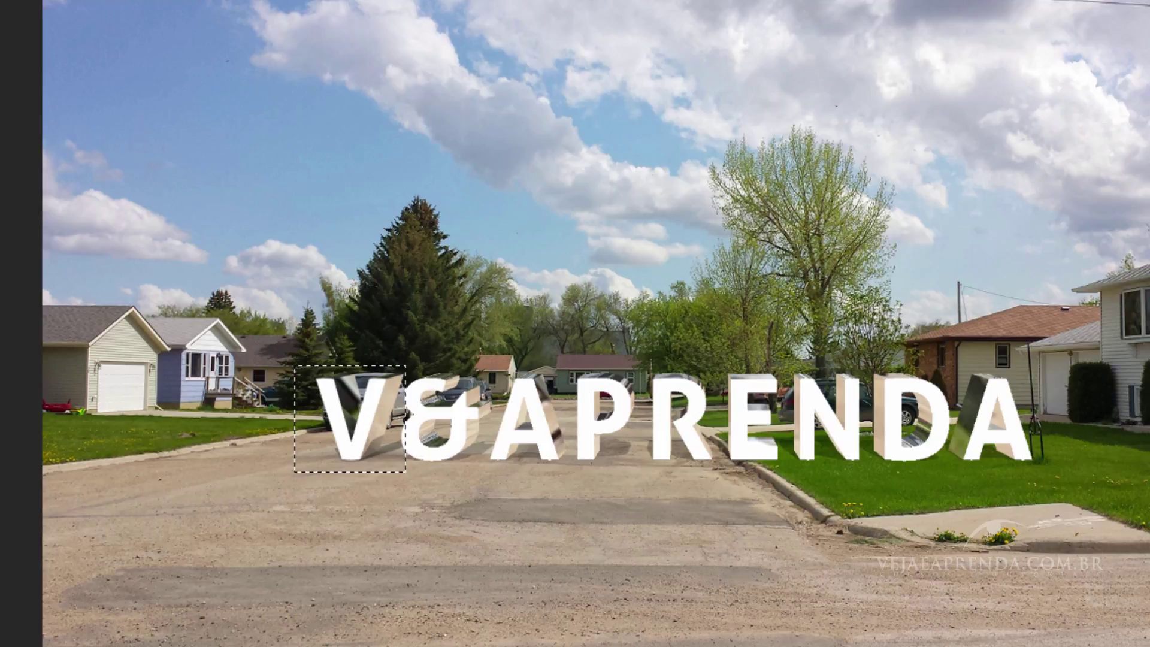
Zoom around the rendered letters to inspect reflections, then select the V&aprenda mesh.
left_click(295, 433)
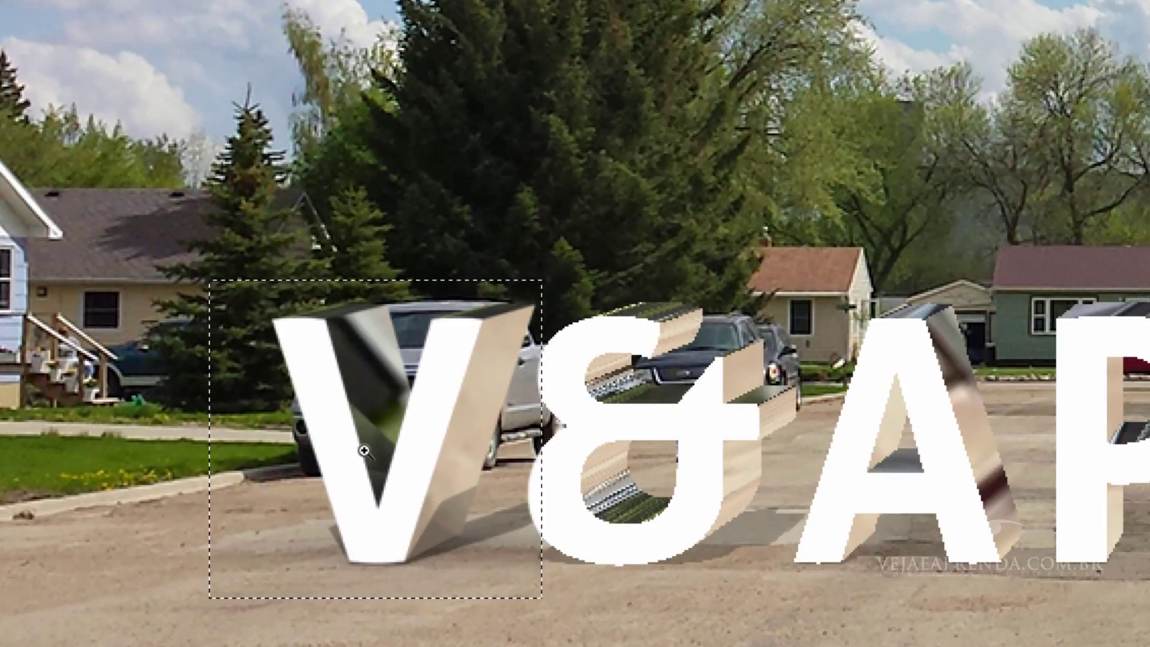
left_click(368, 452)
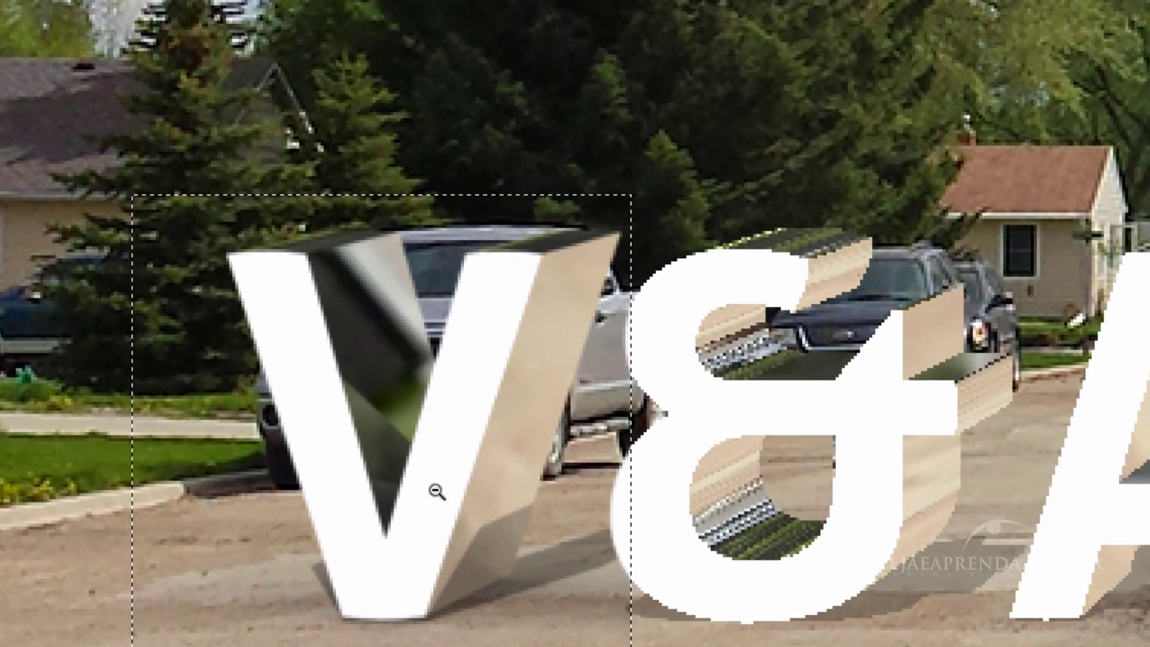
left_click(462, 475, "alt")
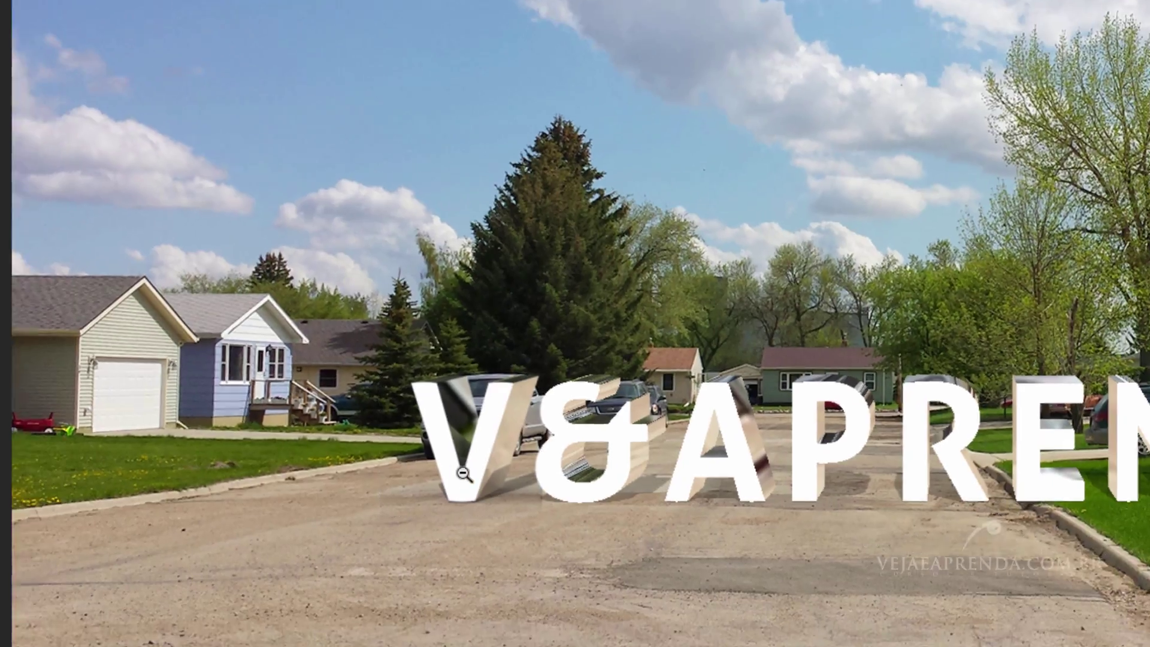
left_click(463, 475, "alt")
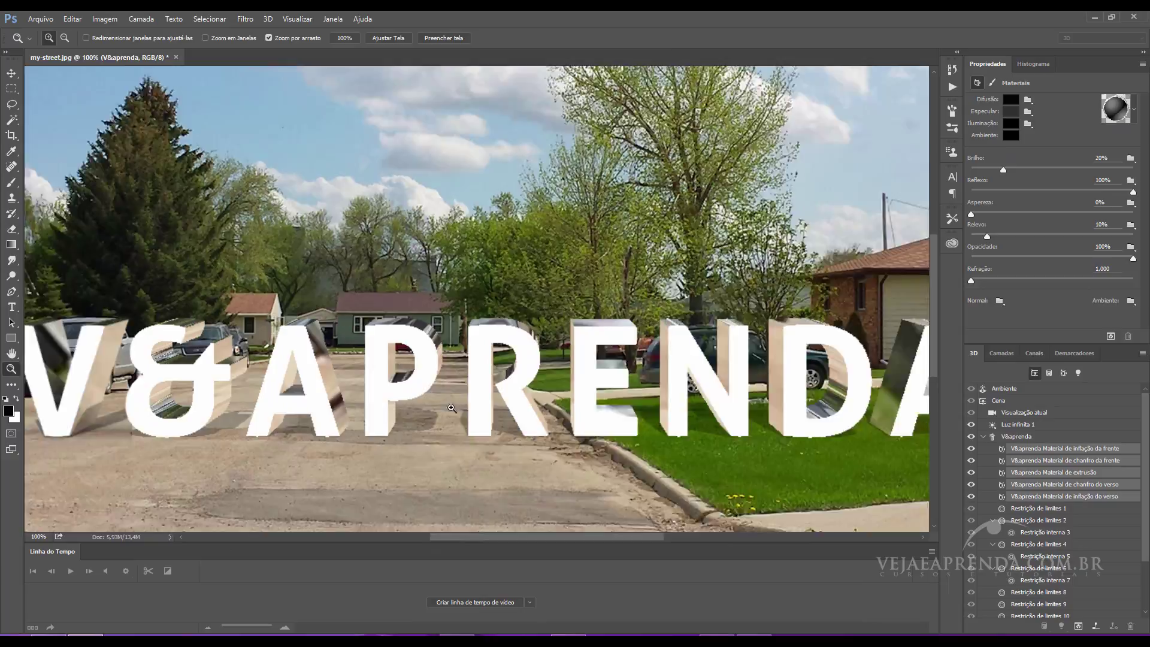
left_click(452, 408)
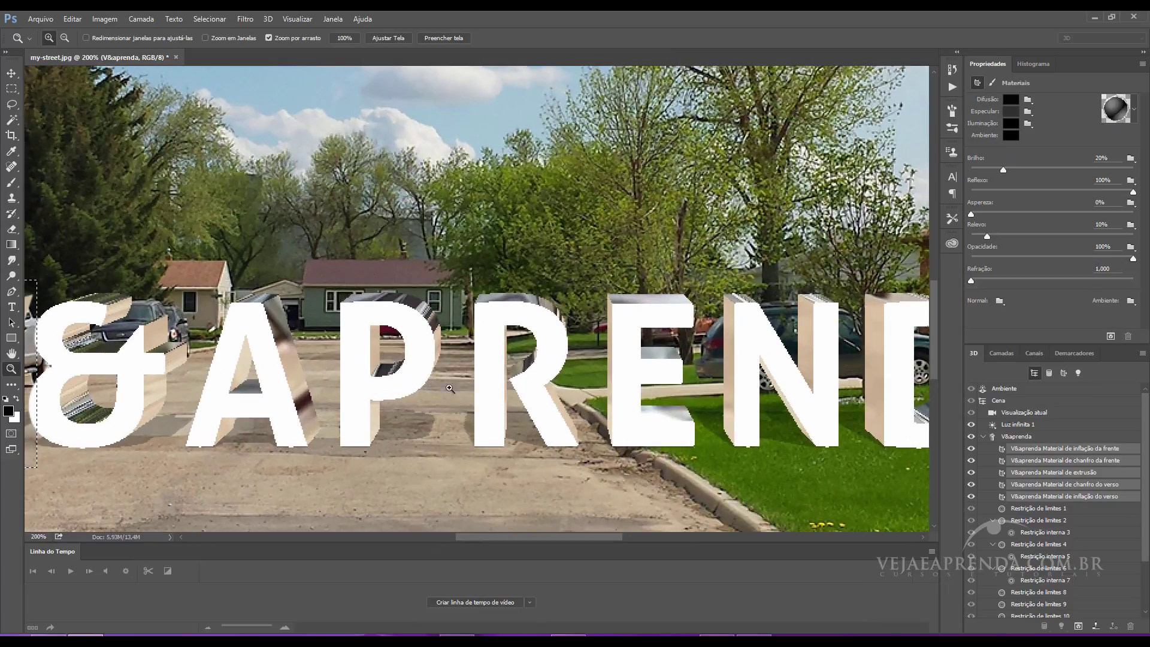
left_click(485, 396, "alt")
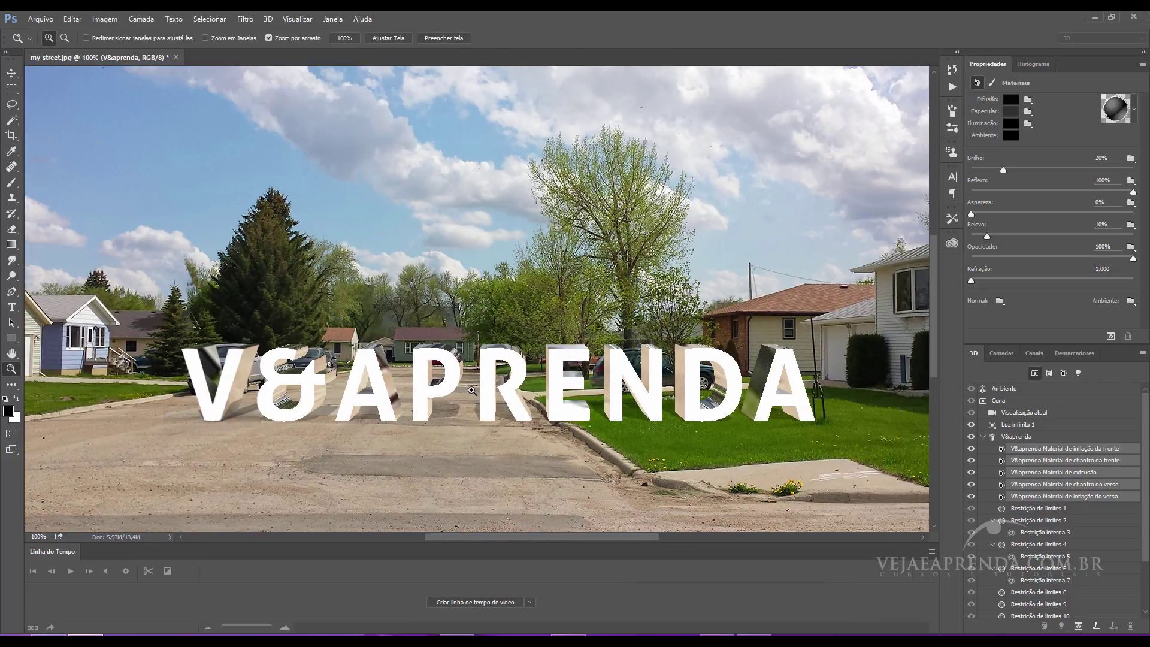
left_click(472, 391)
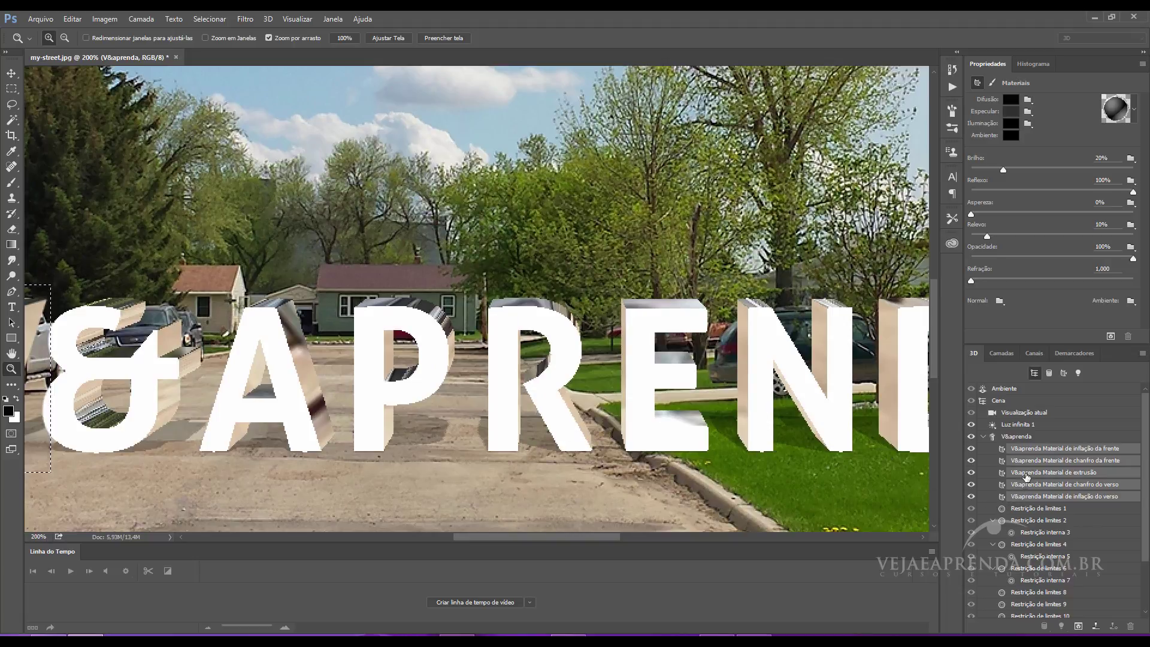
left_click(1013, 438)
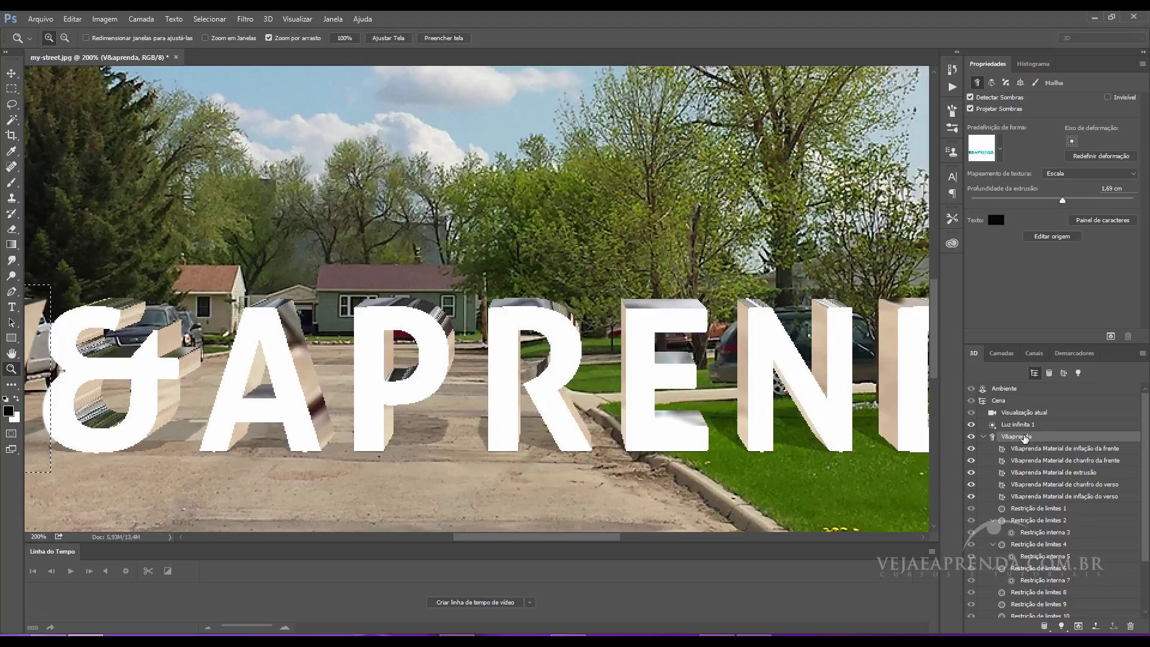
Apply the inflated bevel shape preset to the letters and draw a rectangular selection around the P's base.
left_click(999, 148)
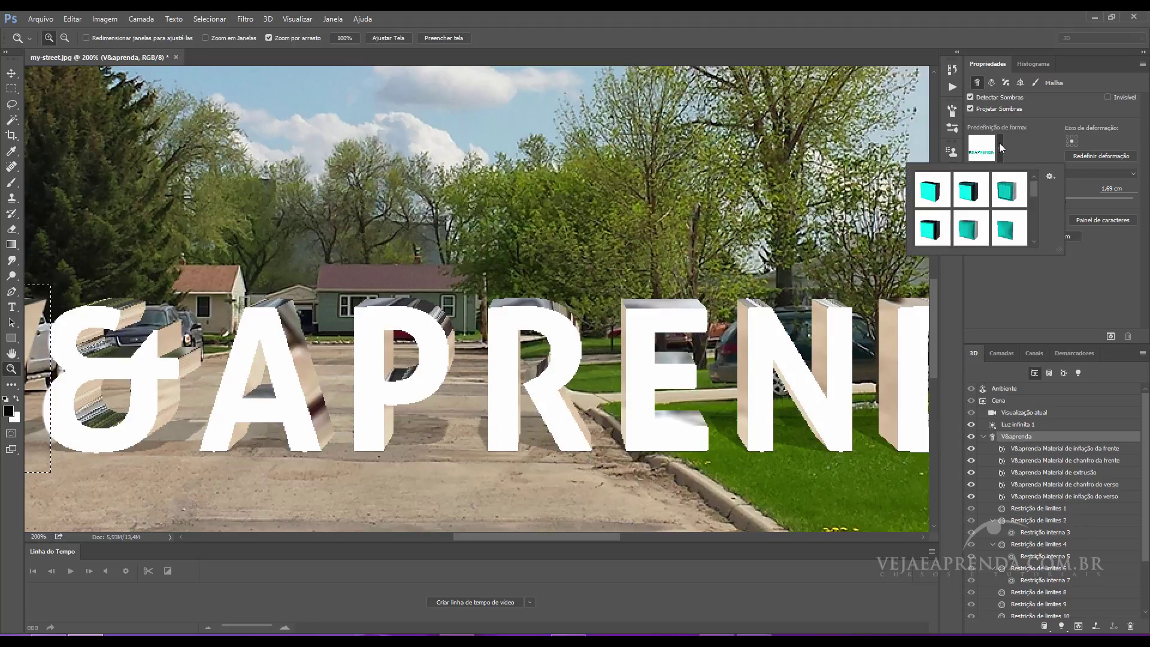
left_click(969, 232)
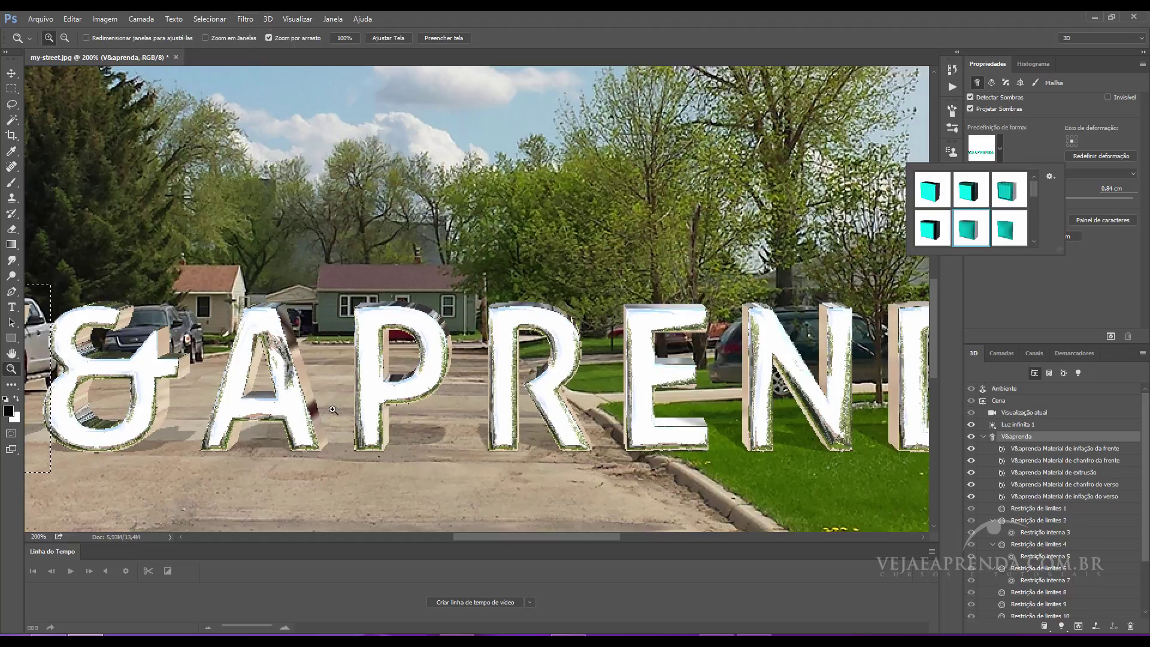
left_click(11, 90)
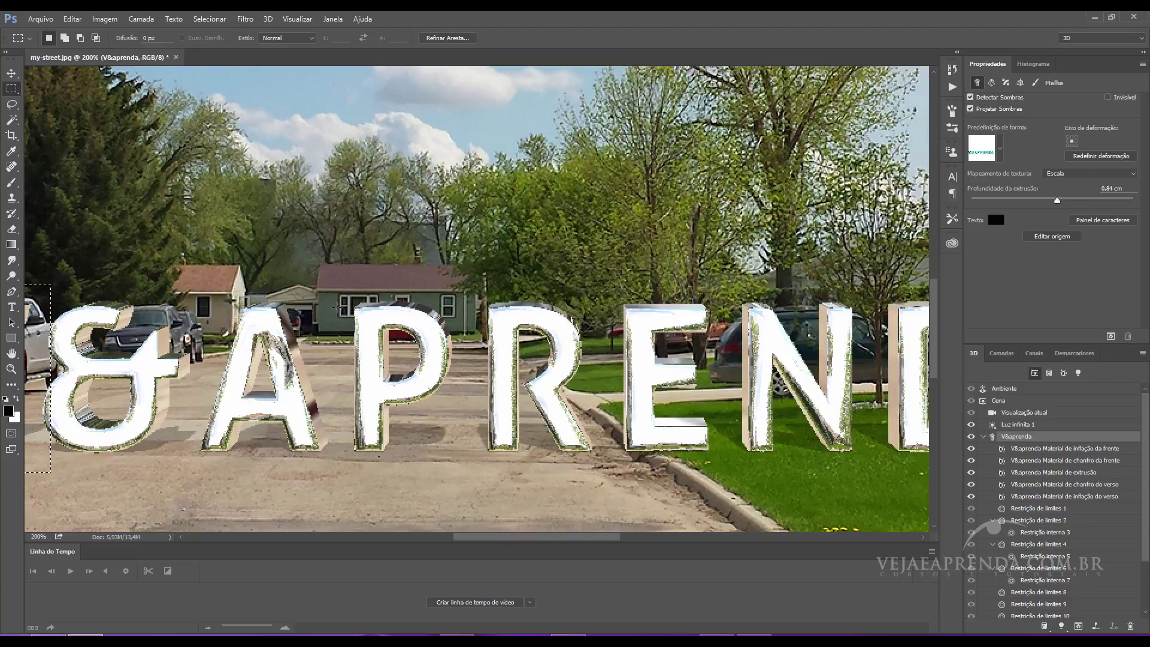
left_click_drag(333, 389, 471, 463)
left_click(269, 19)
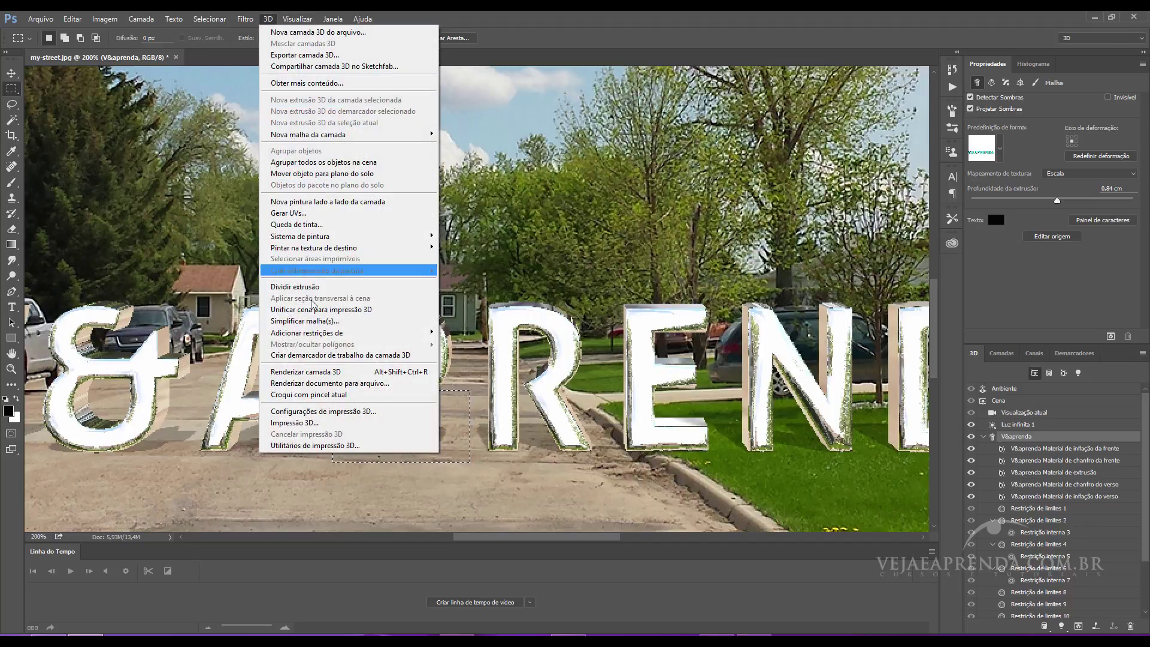
Render the selected area around the P, then clear the selection.
left_click(322, 372)
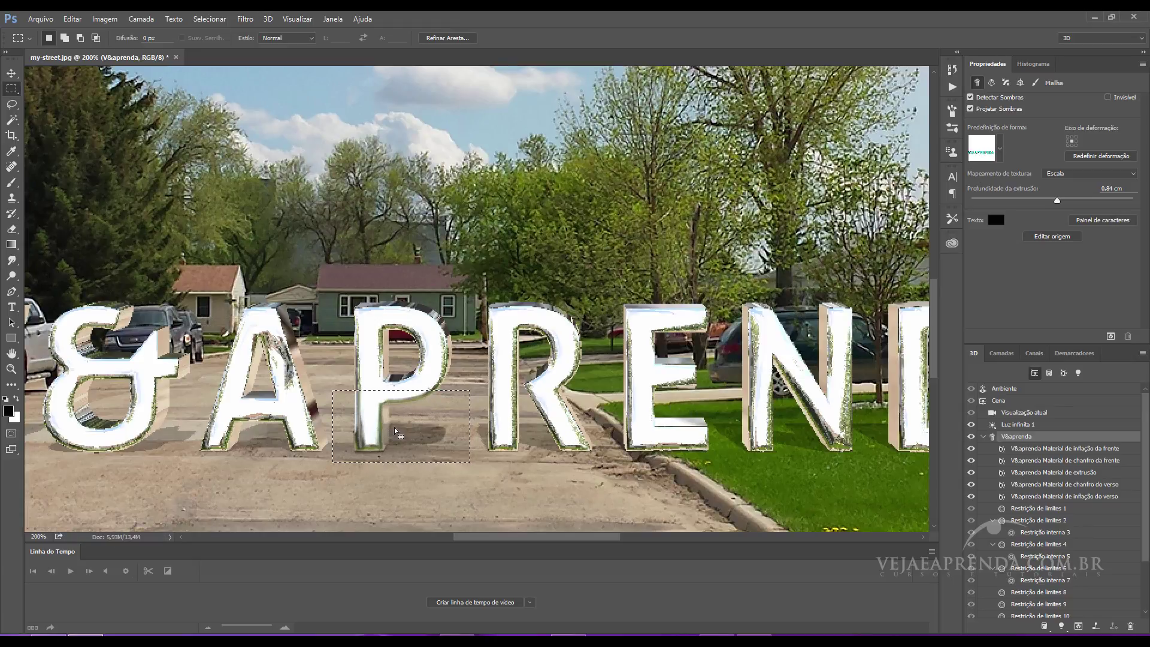
key("ctrl+shift+d")
key("ctrl+d")
Zoom in on the P's base to inspect the chrome, zoom back out, and show the Ambiente lighting settings.
key("z")
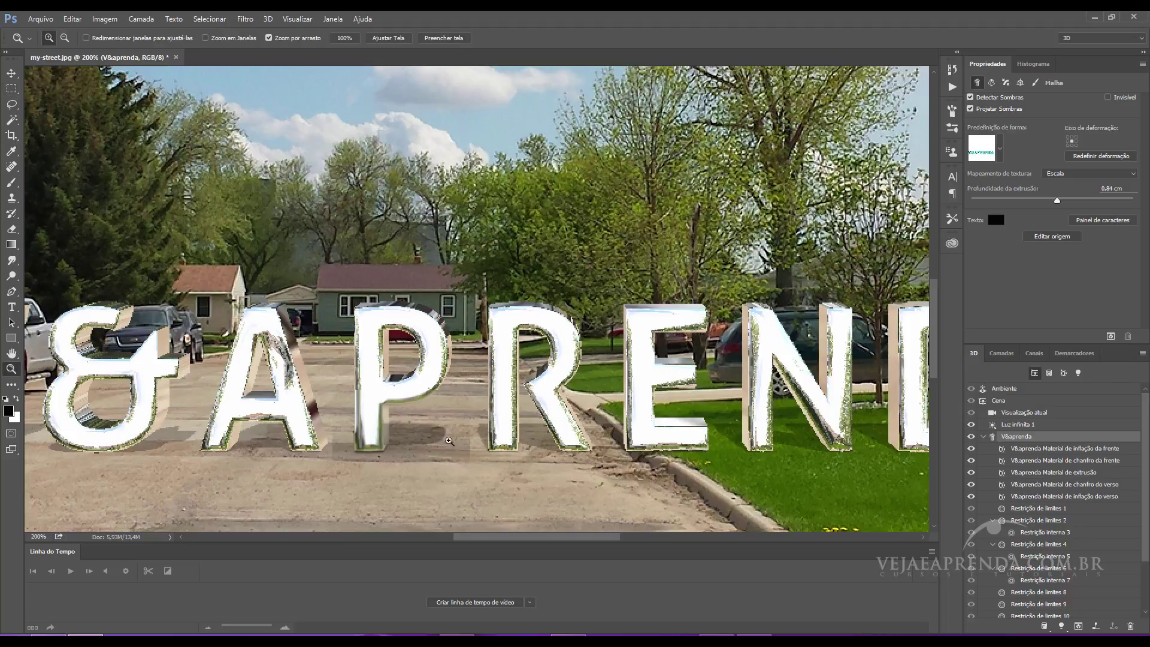
left_click(396, 426)
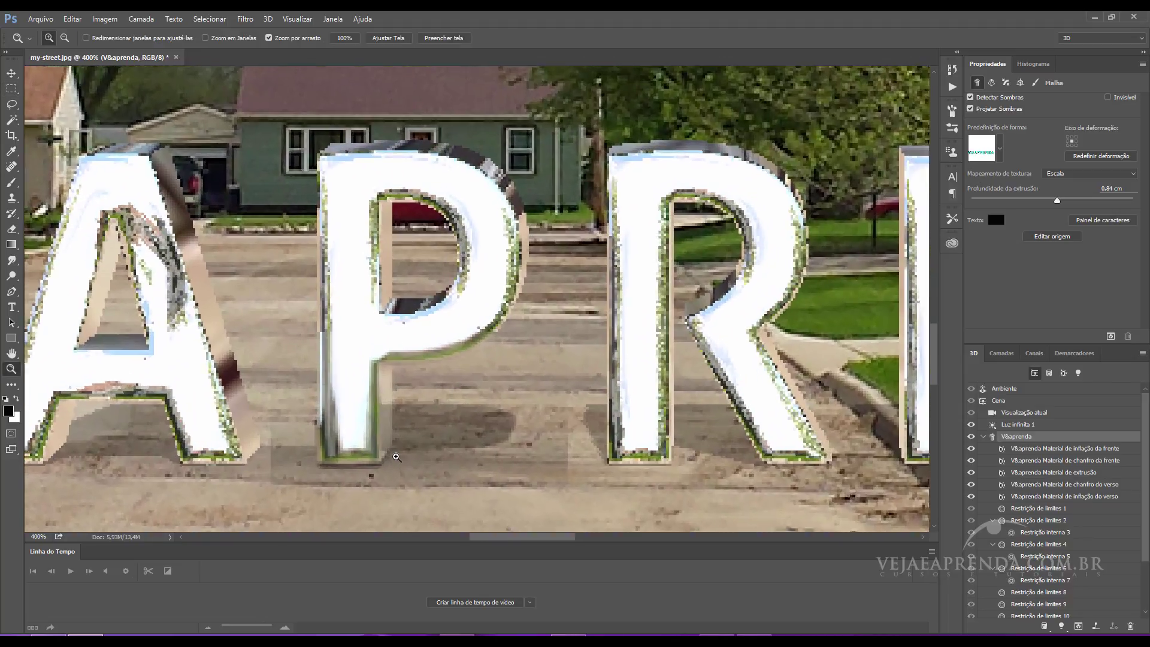
left_click(397, 455)
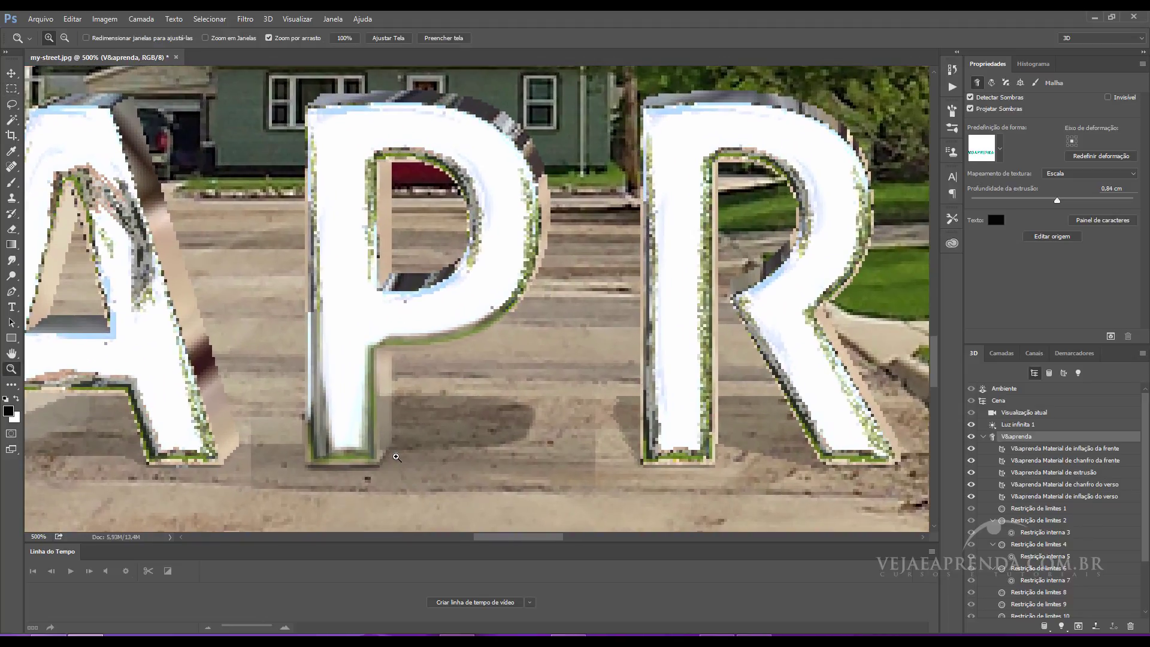
left_click(393, 419)
left_click(384, 415, "alt")
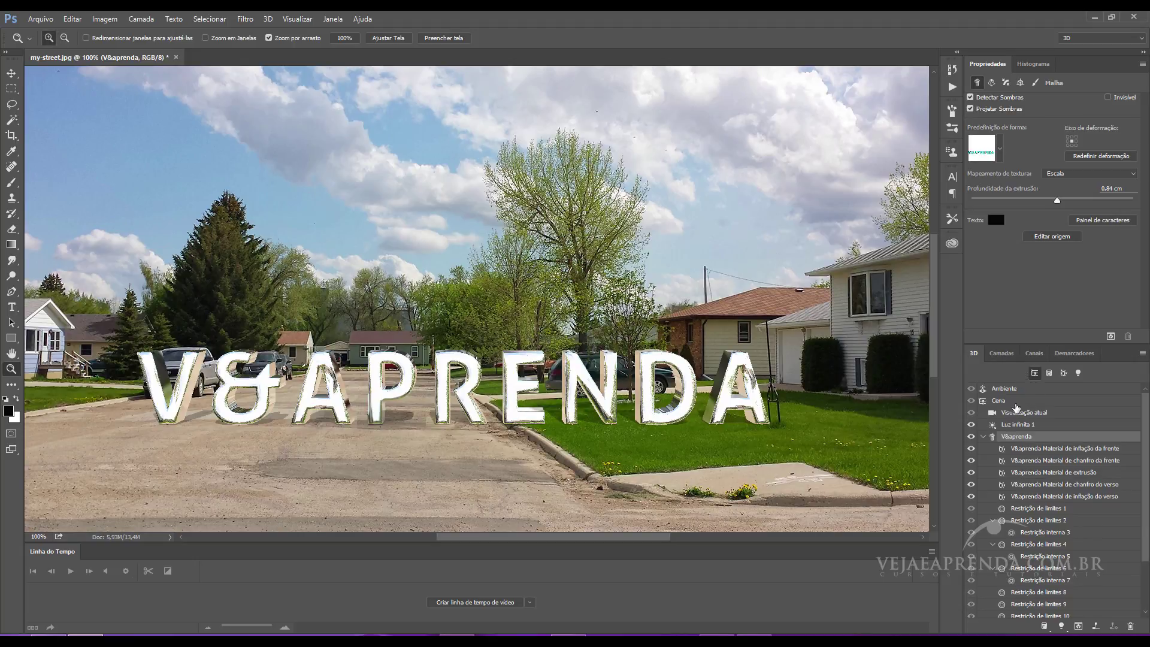
left_click(1012, 389)
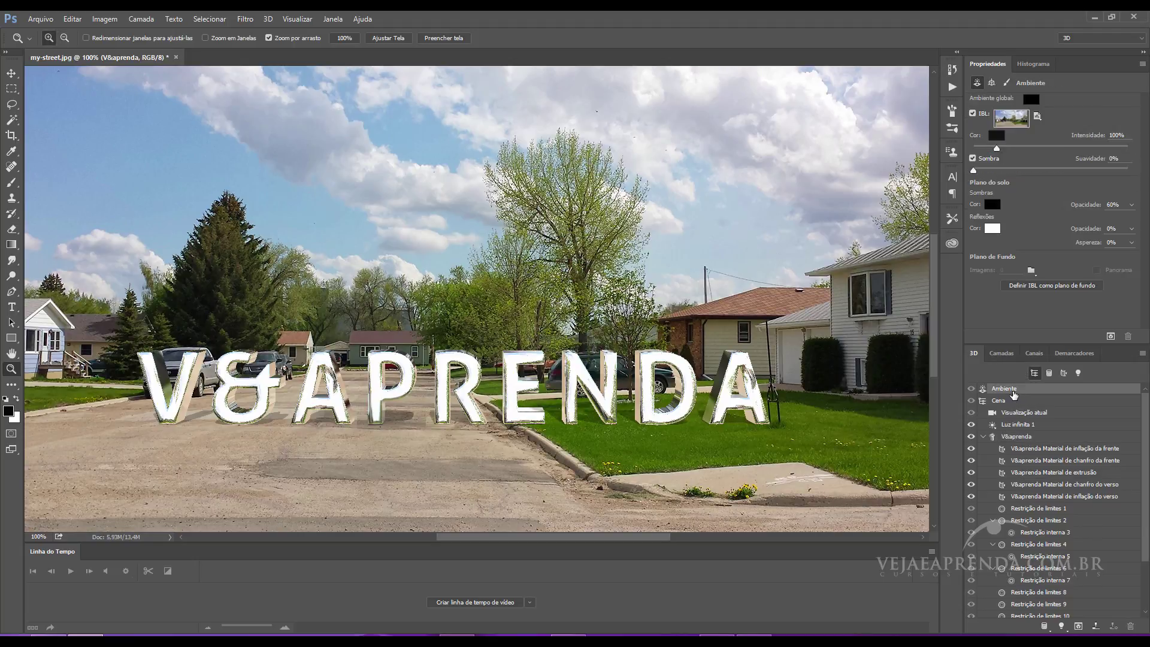
left_click(522, 307, "alt")
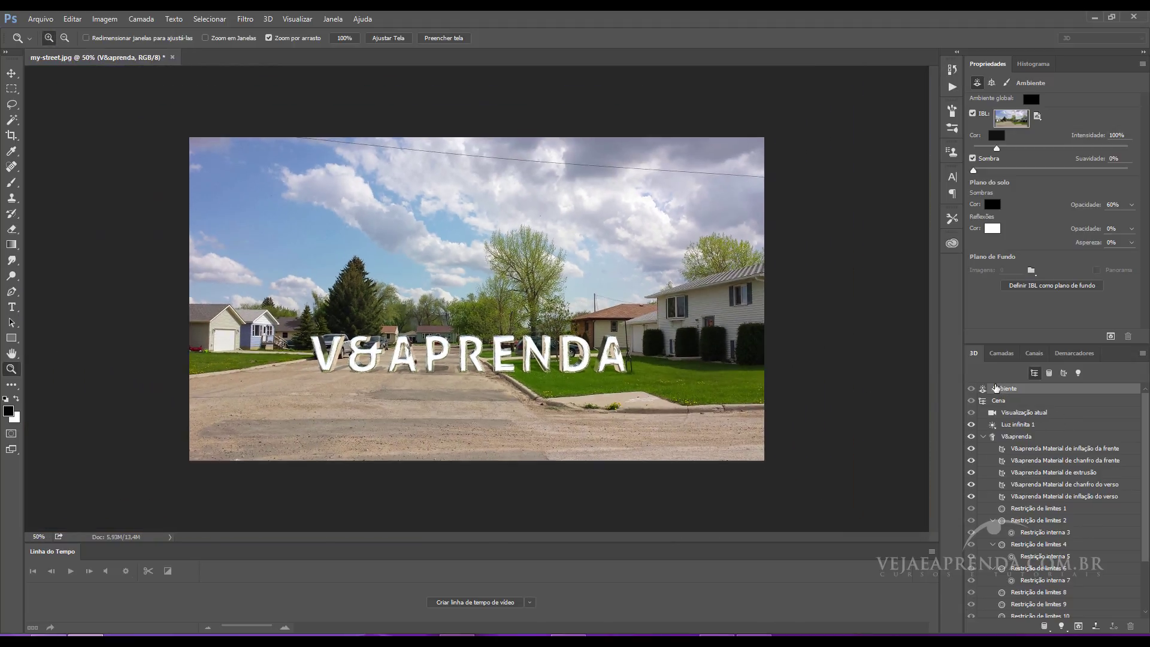
Rotate the IBL environment image with the Move tool and show the front inflation material.
left_click(11, 74)
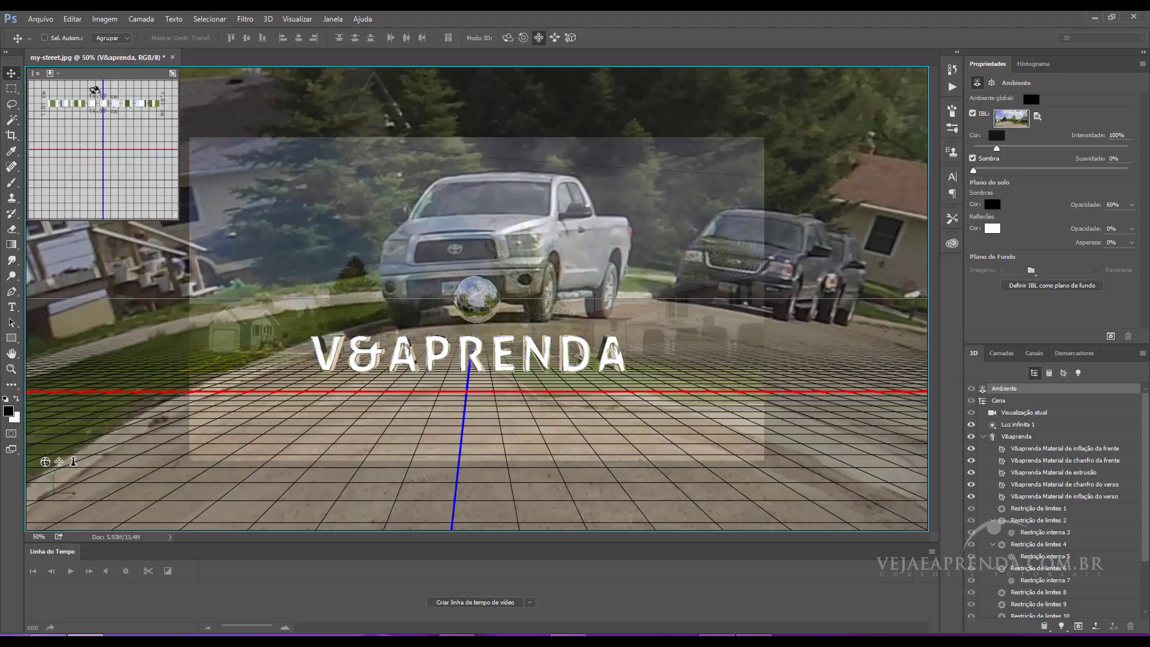
left_click_drag(519, 254, 418, 246)
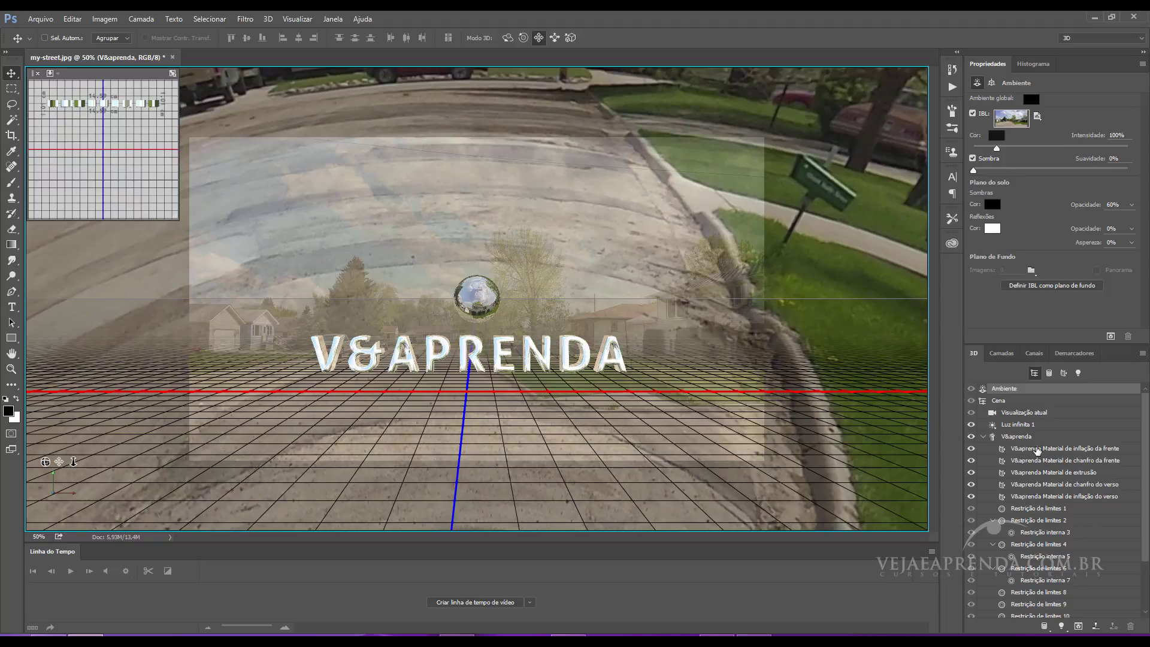
left_click(1035, 447)
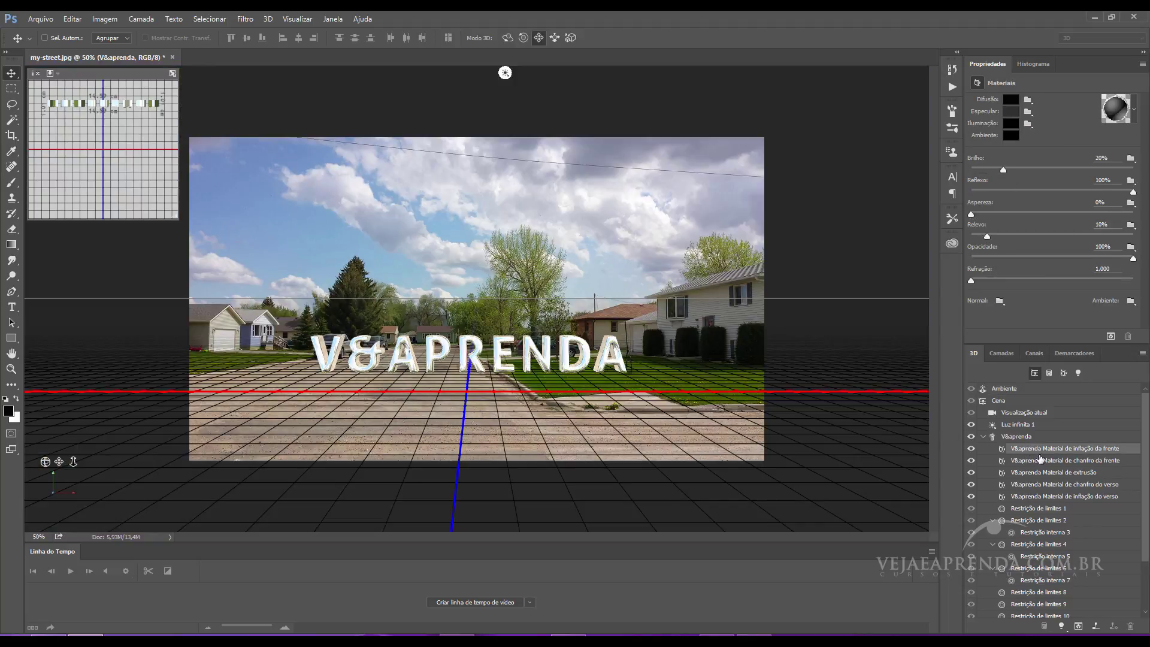
Aim the infinite light toward the upper right of the V&aprenda text.
left_click(1018, 436)
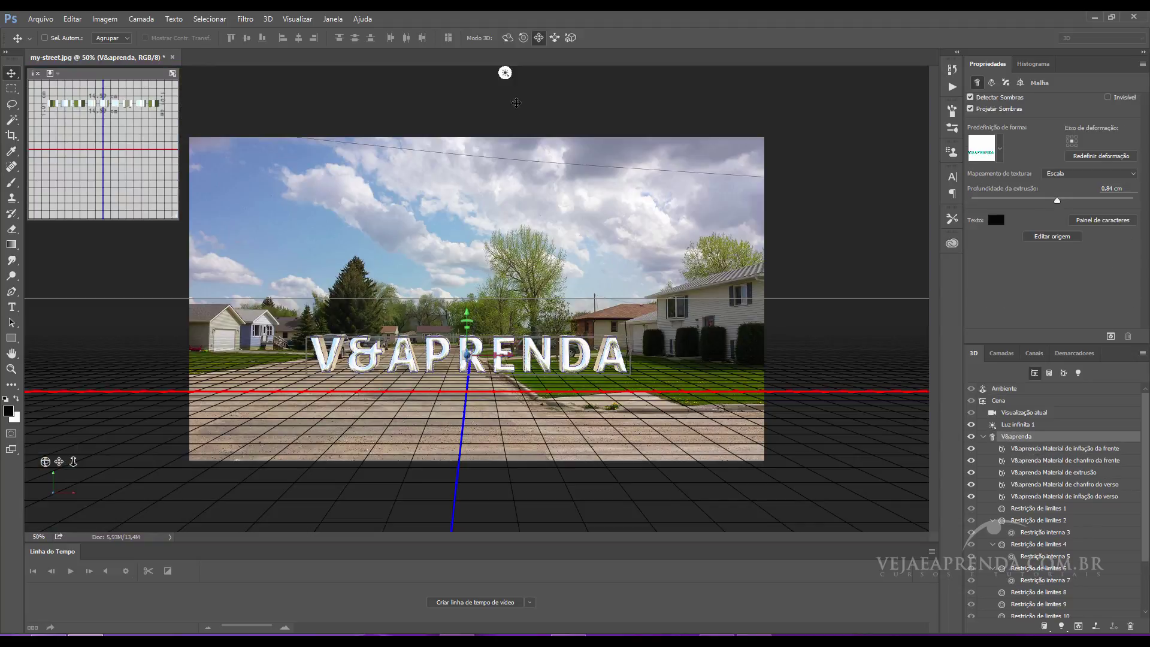
left_click(504, 72)
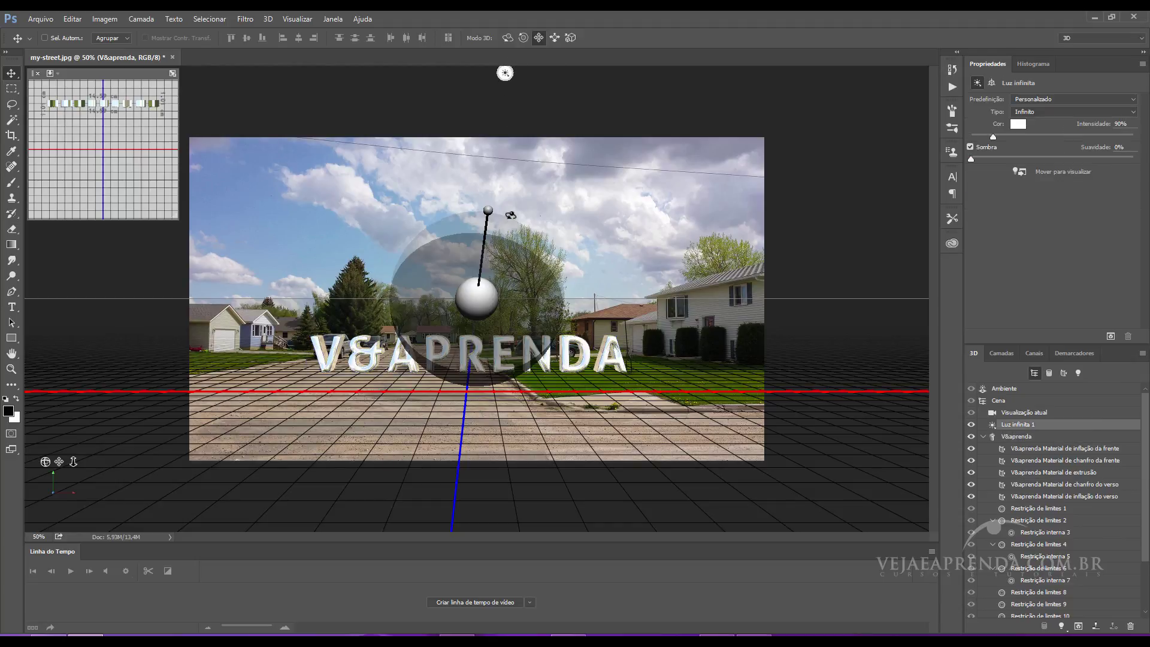
left_click_drag(515, 228, 579, 220)
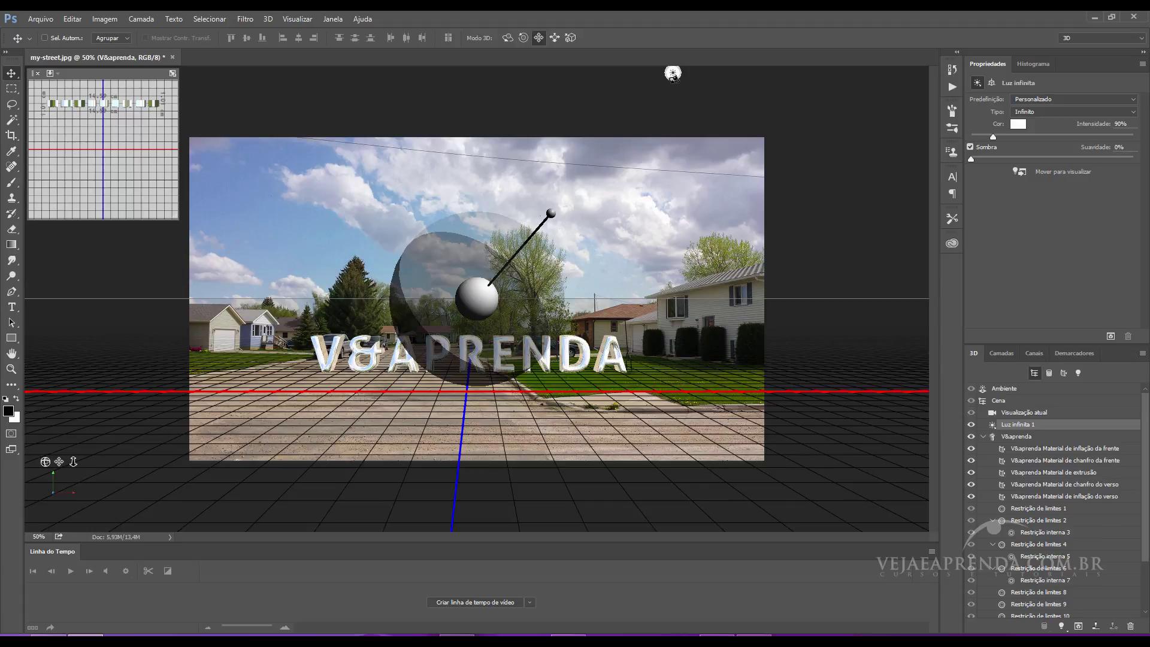
left_click_drag(579, 218, 590, 218)
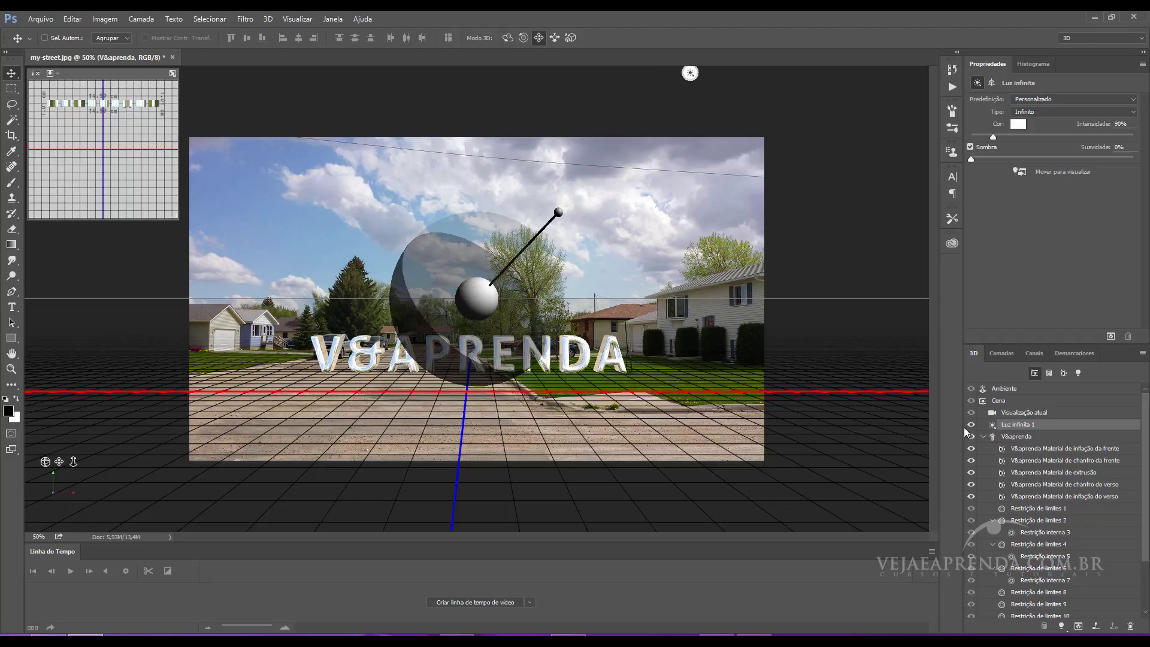
Check the front bevel and front inflation materials, then zoom in closely on the letters.
left_click(1040, 460)
left_click(1042, 450)
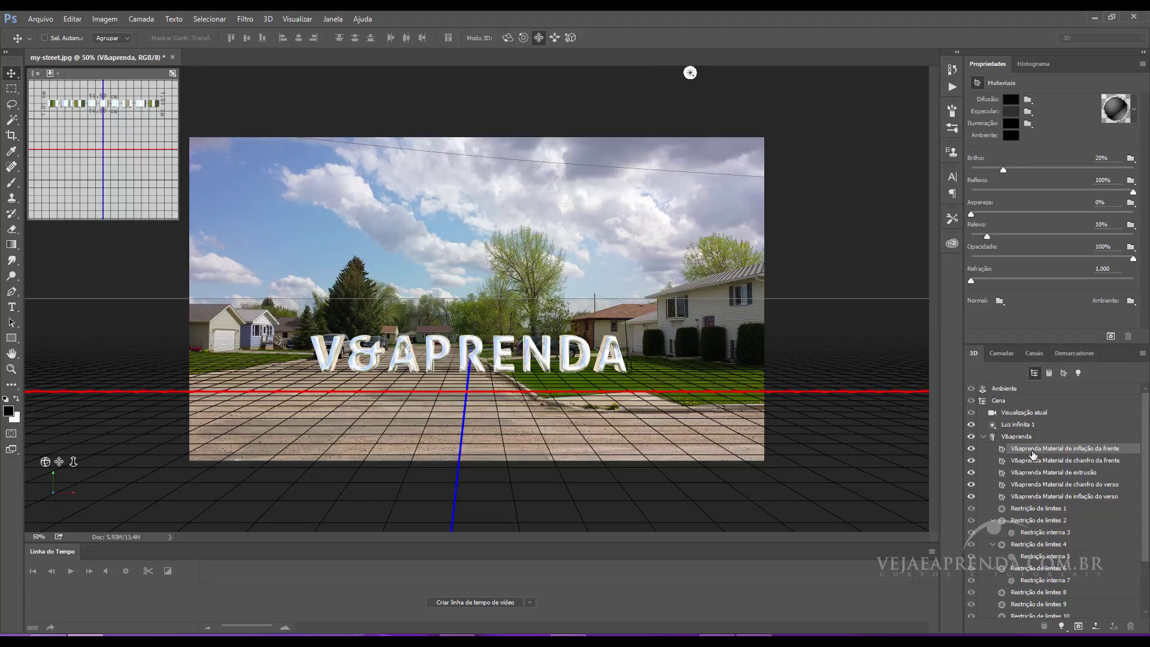
left_click(1057, 437)
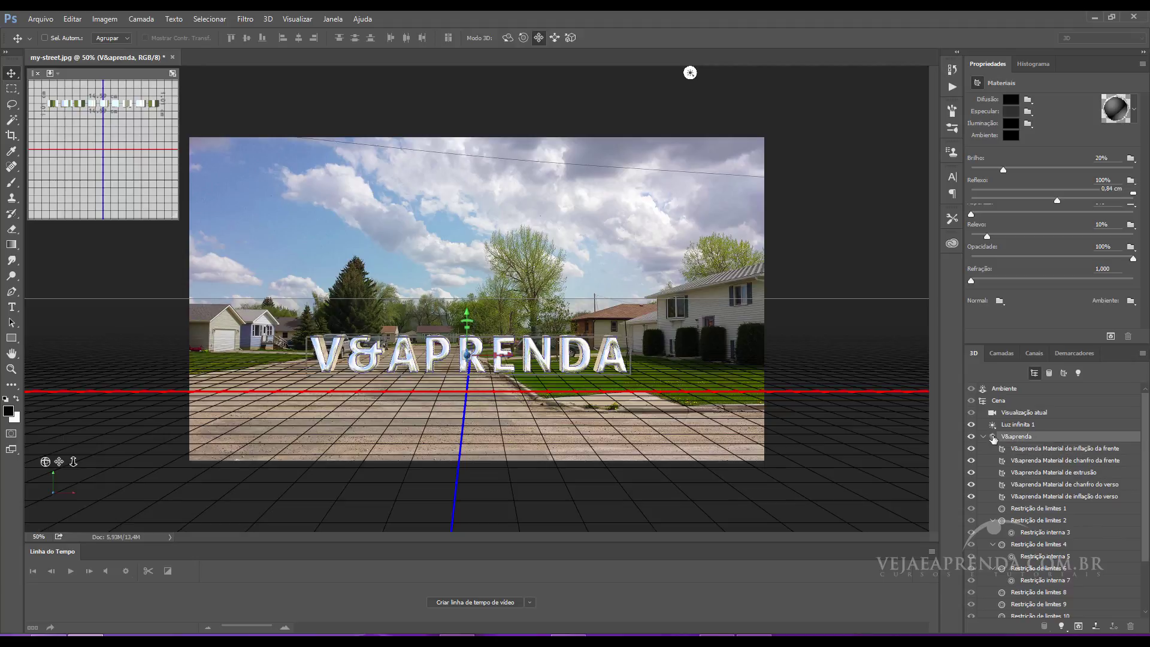
left_click(11, 370)
left_click(448, 354)
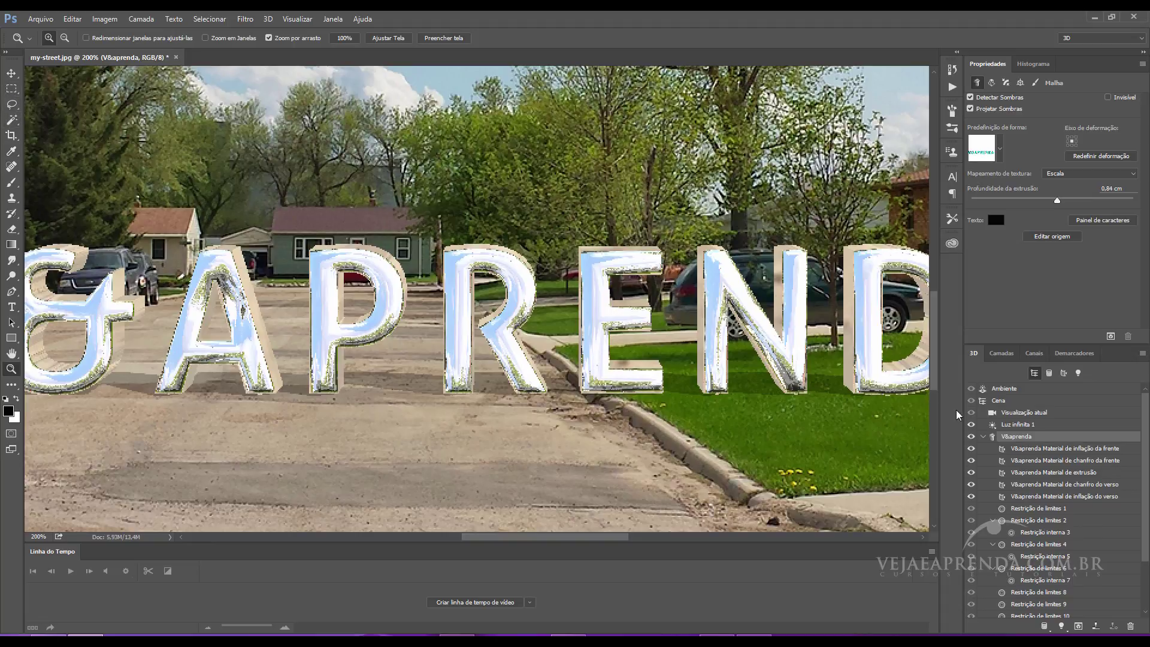
Reselect the V&aprenda mesh and draw a roughly 1.29 × 1.75 cm selection around the A.
left_click(994, 388)
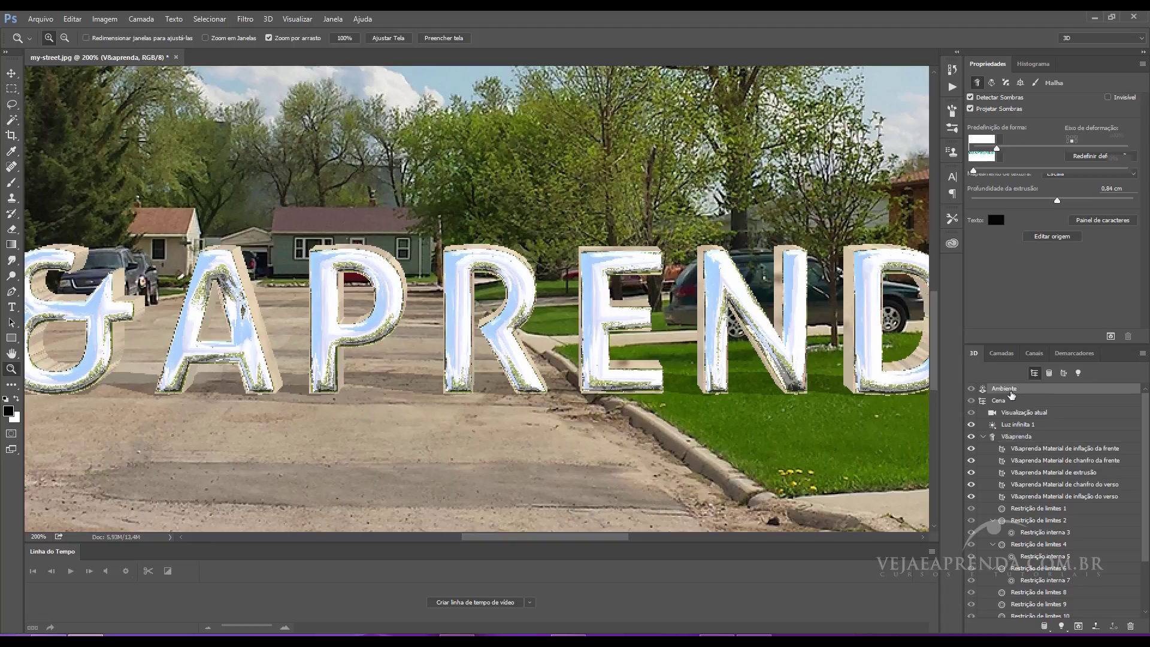
left_click(11, 73)
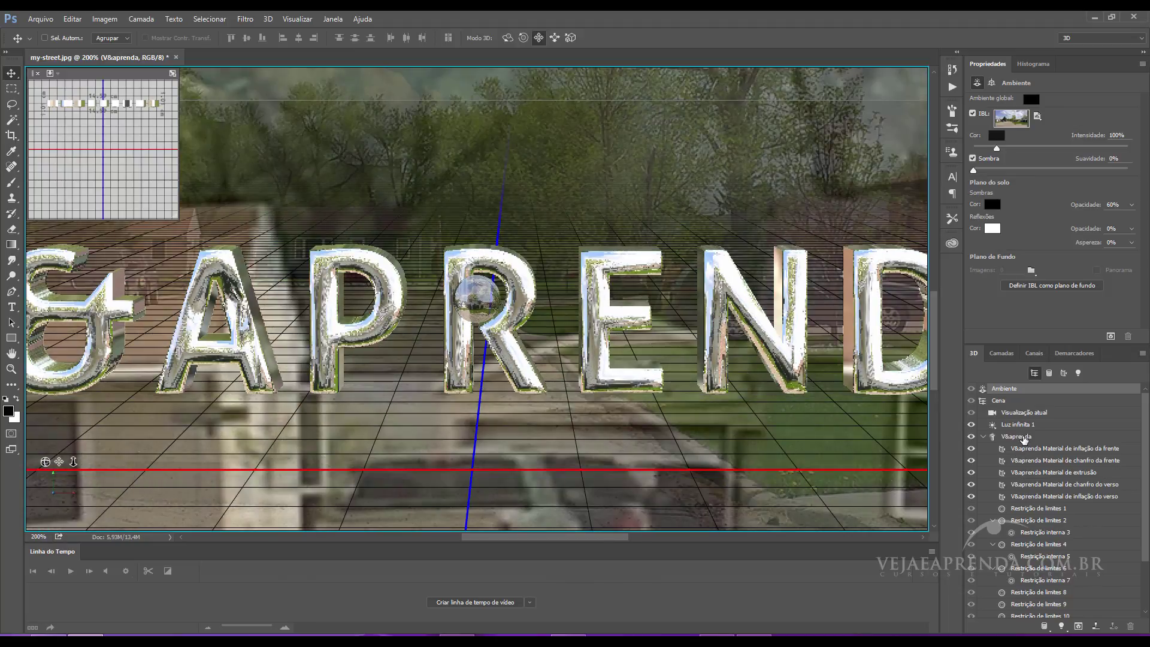
left_click(1024, 439)
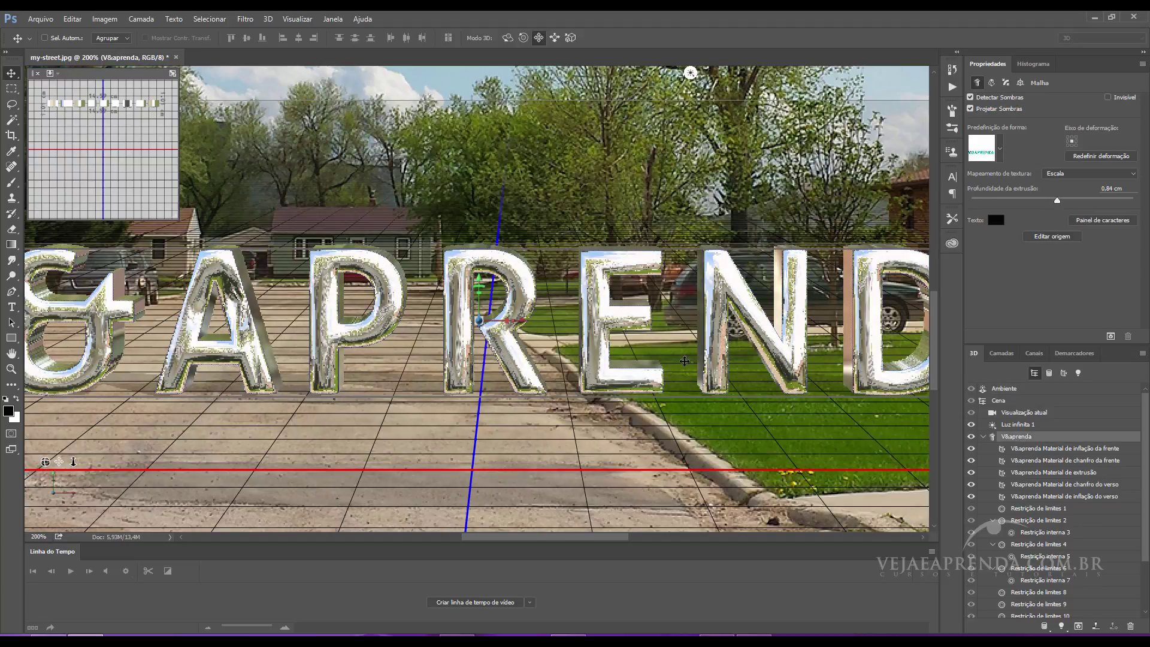
left_click(9, 91)
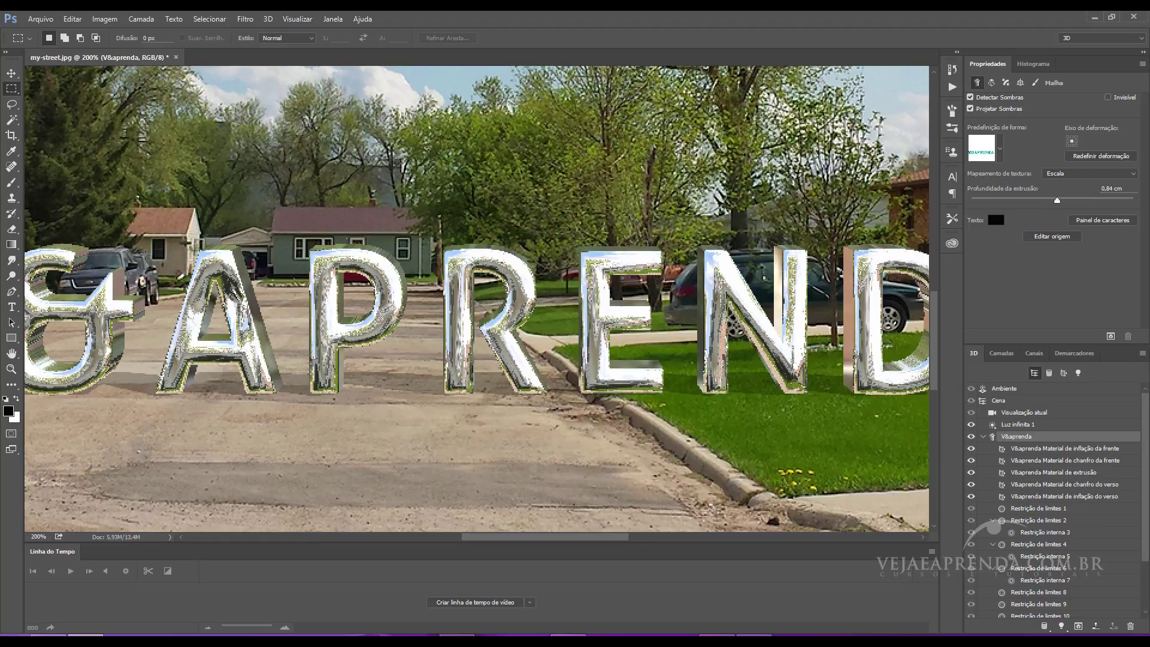
left_click_drag(138, 226, 284, 419)
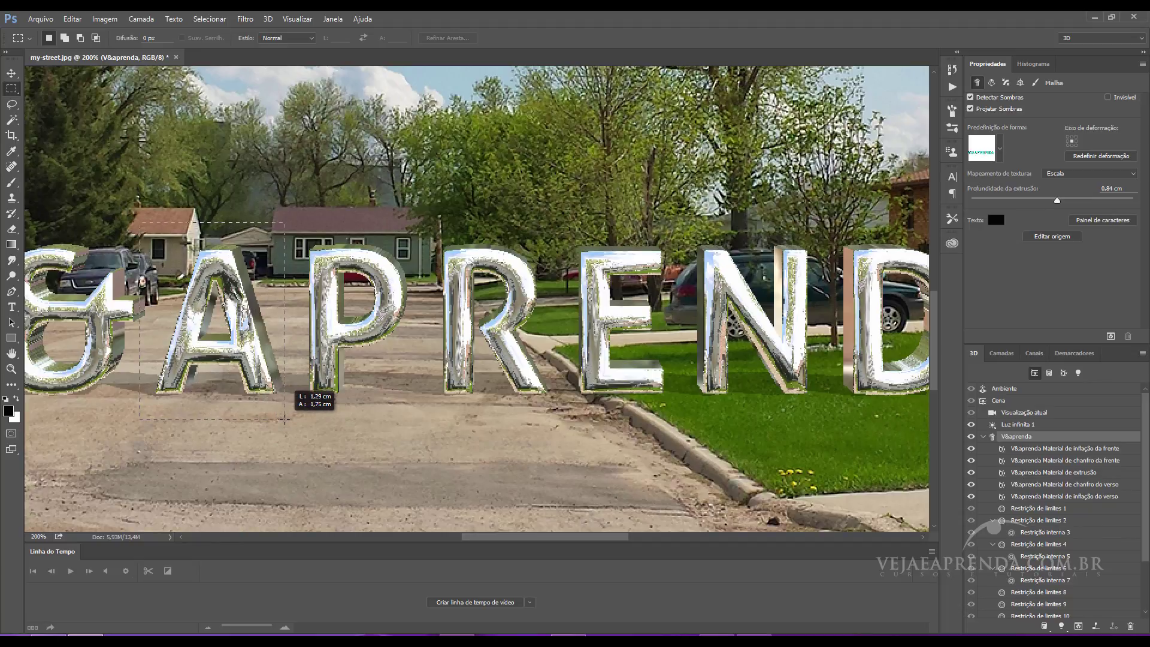
Set Limiar de alta qualidade to 10 in the 3D preferences.
left_click(73, 19)
mouse_move(149, 473)
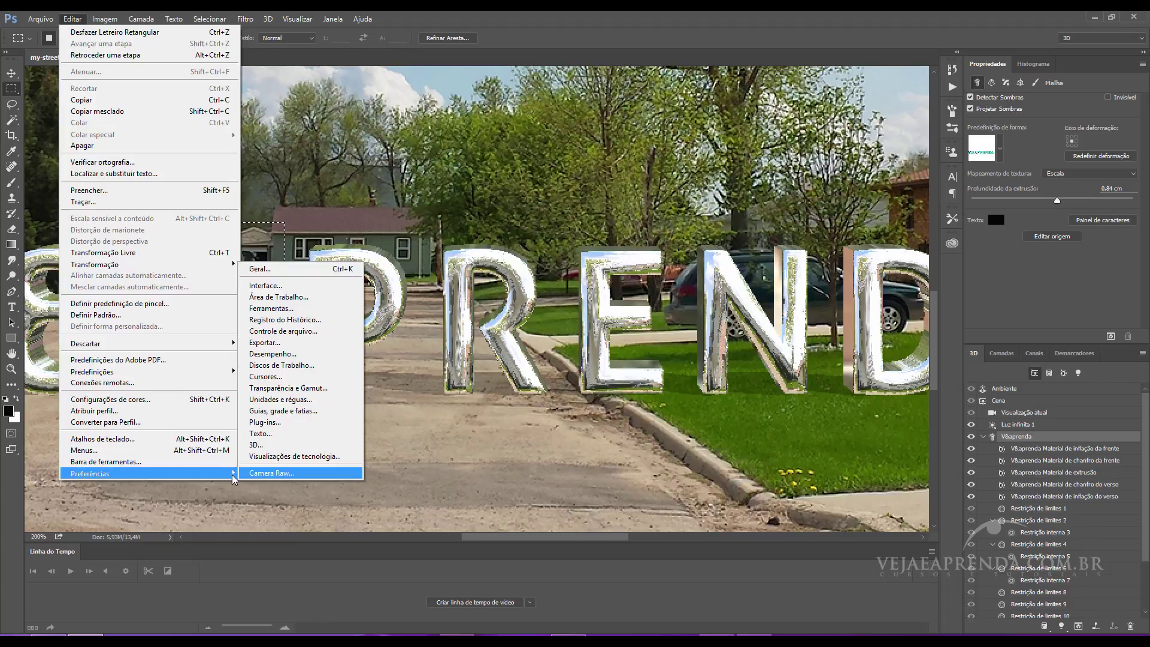
left_click(256, 456)
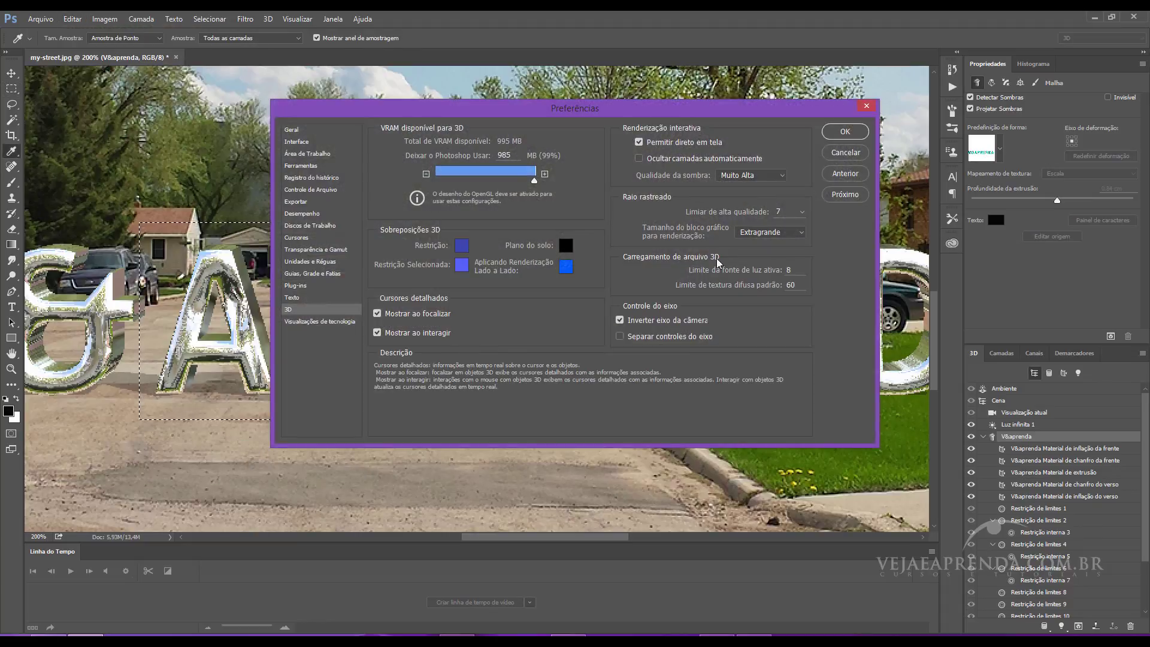
left_click_drag(748, 214, 807, 222)
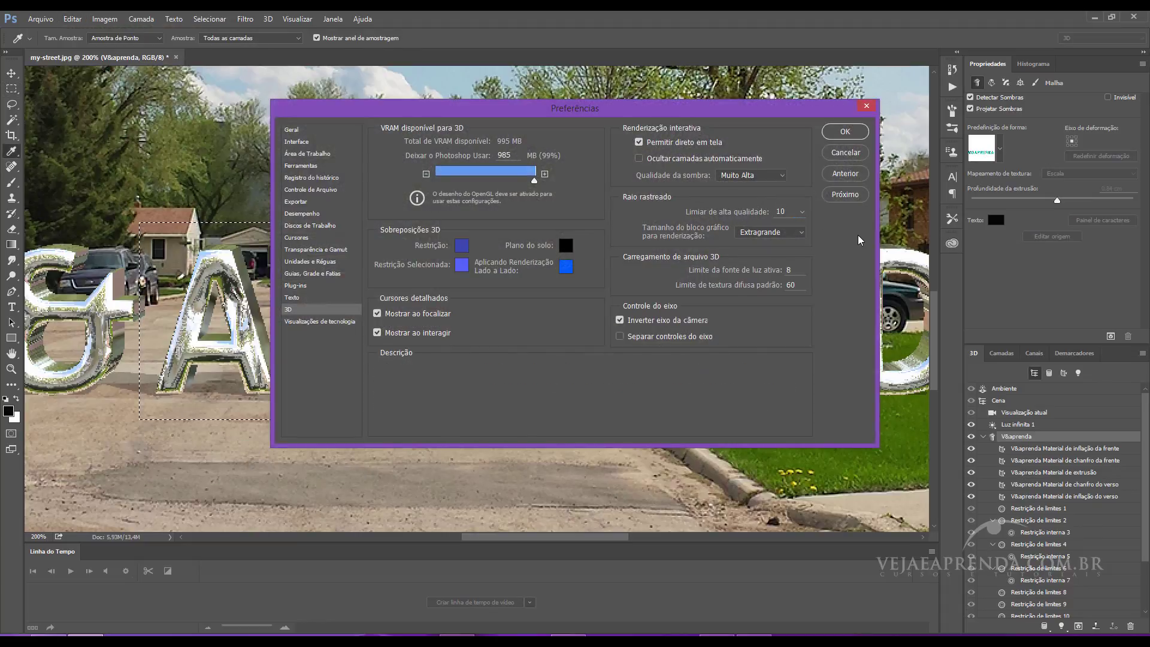
left_click(845, 133)
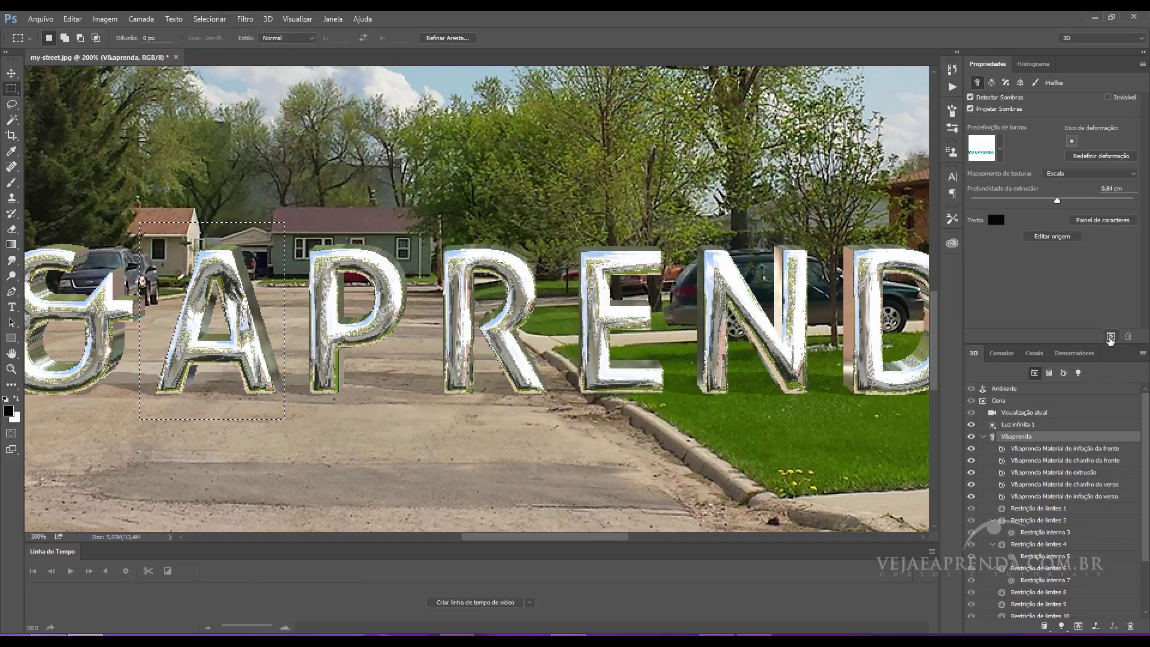
Ray-trace render the selected A, then zoom in to inspect the rendered chrome letters.
left_click(1110, 337)
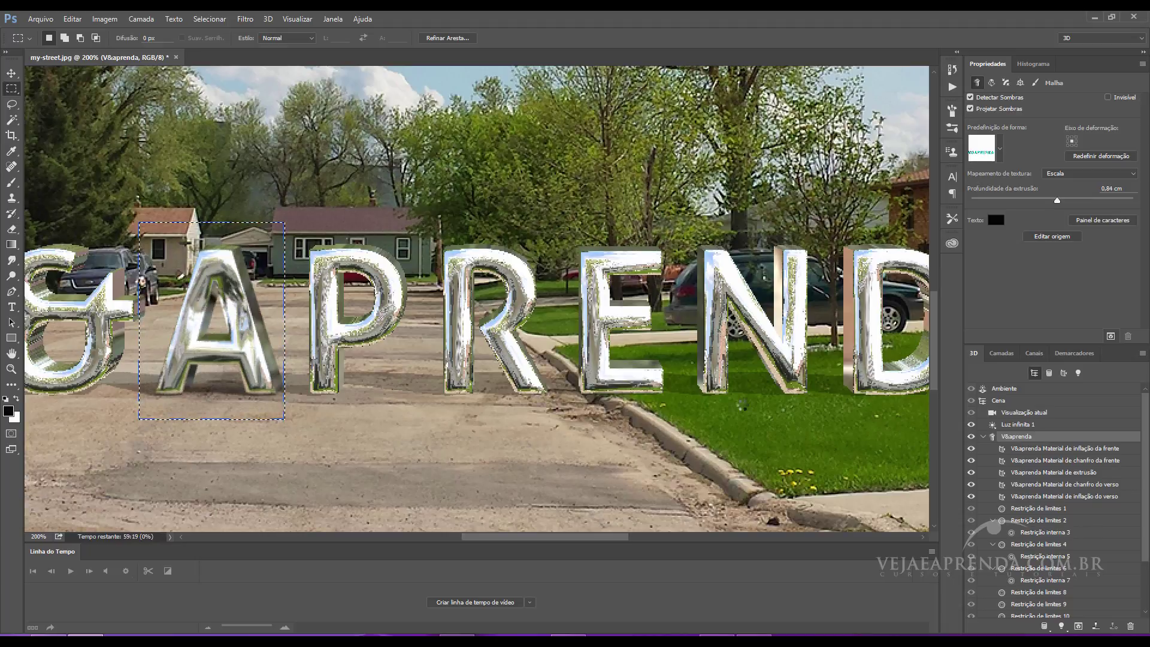
key("z")
left_click(498, 408, "alt")
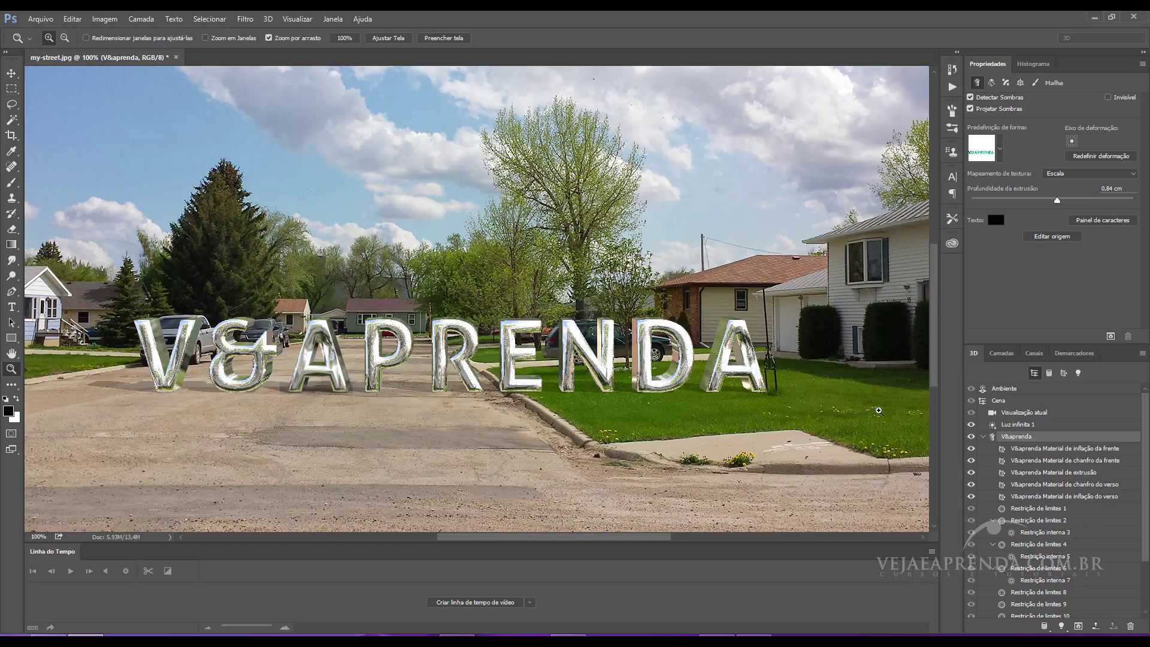
left_click(357, 390)
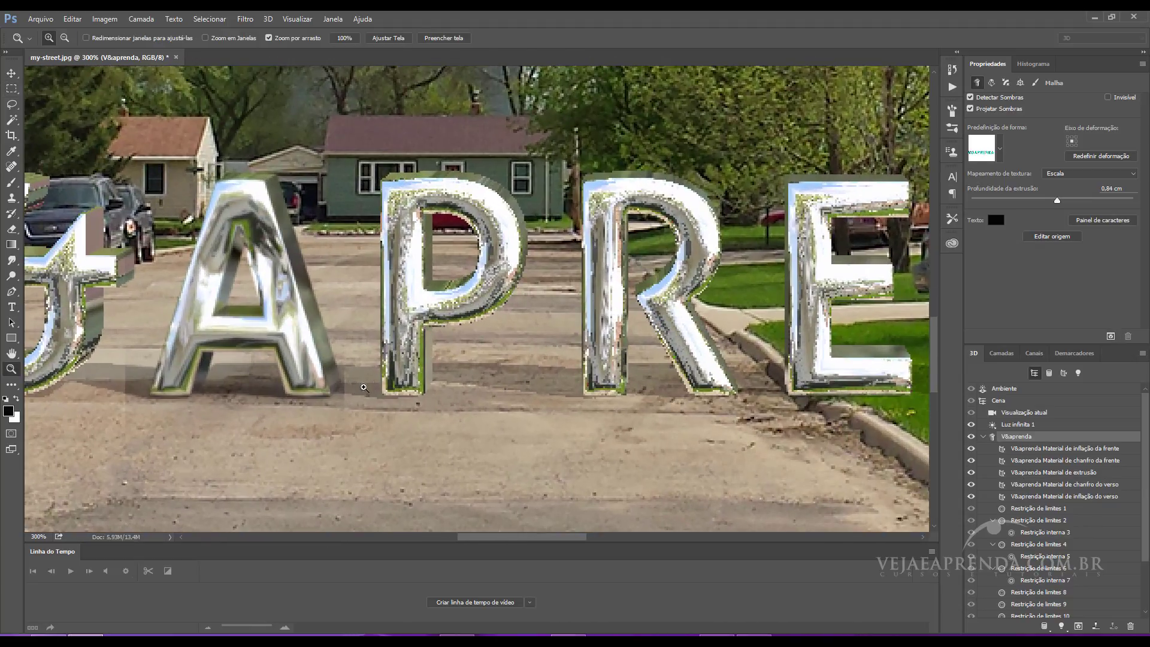
left_click(377, 375, "alt")
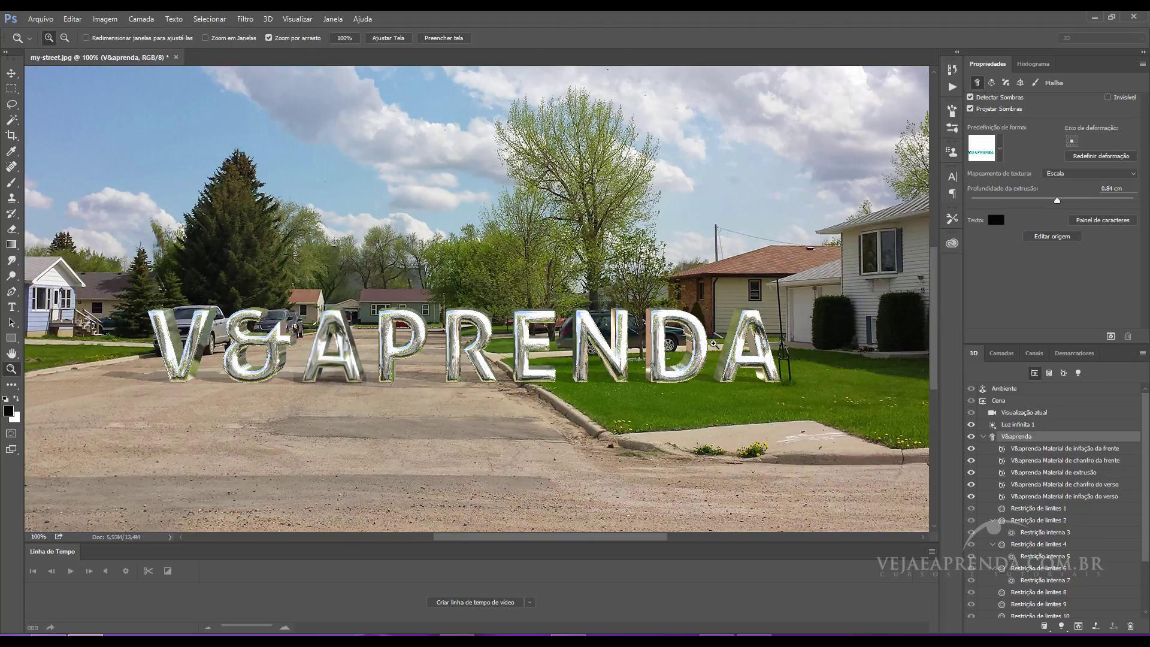
left_click(12, 73)
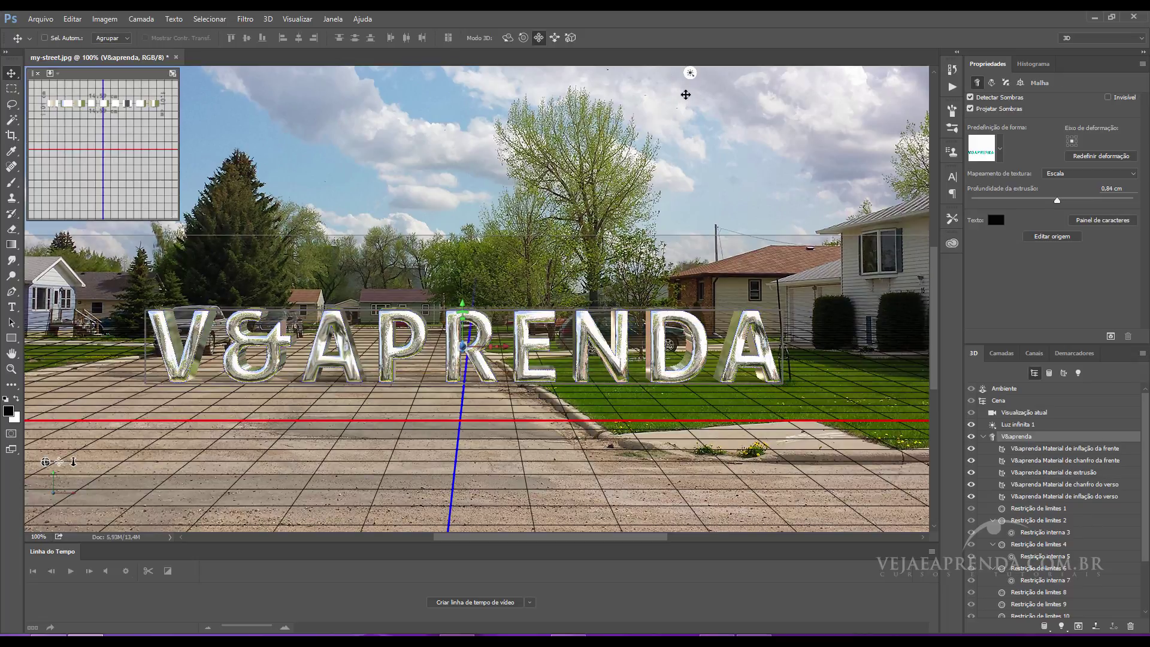
Try Luz infinita 1 intensities of 265% and 387%, then set Intensidade back to 100.
left_click(691, 73)
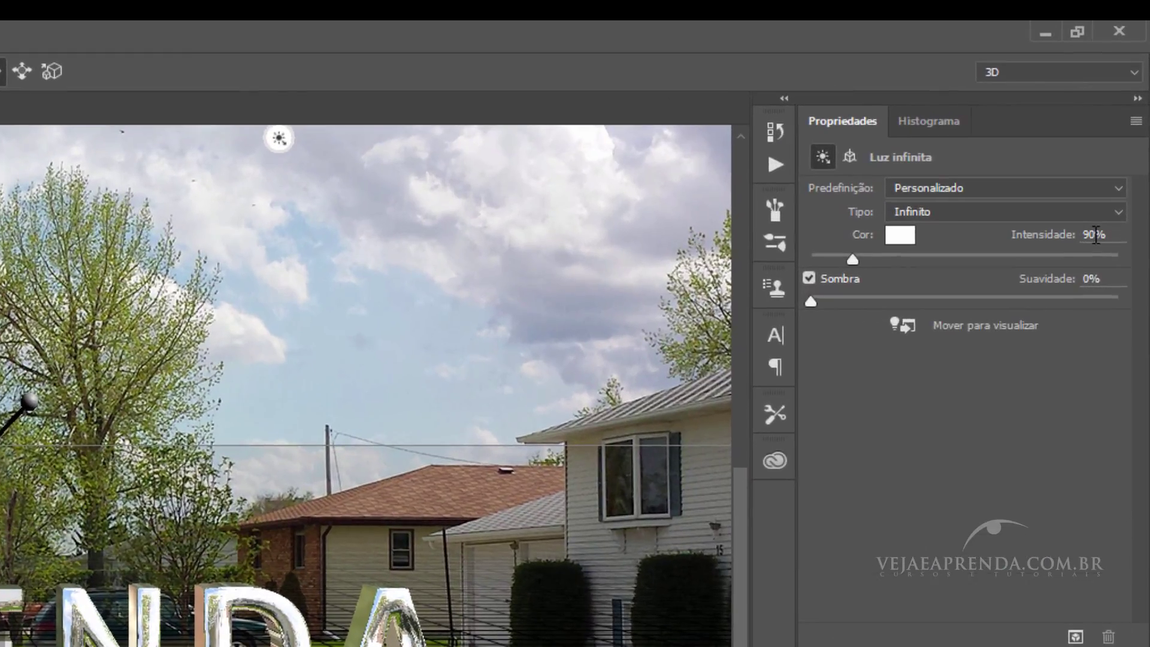
double_click(1096, 190)
type("10")
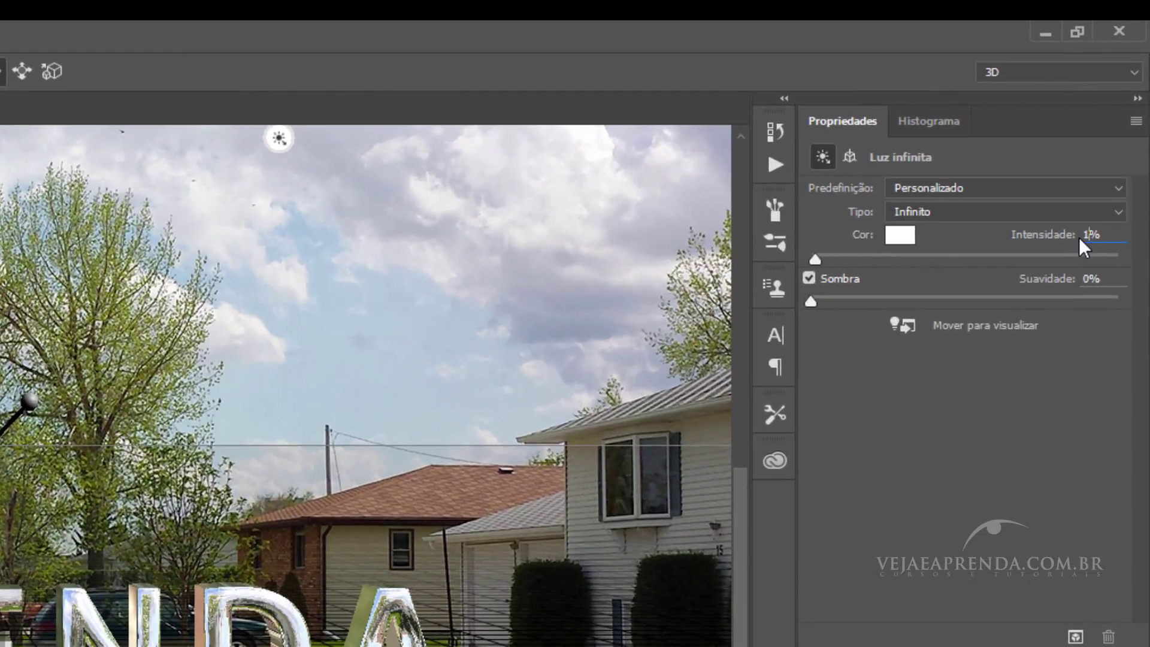
type("0")
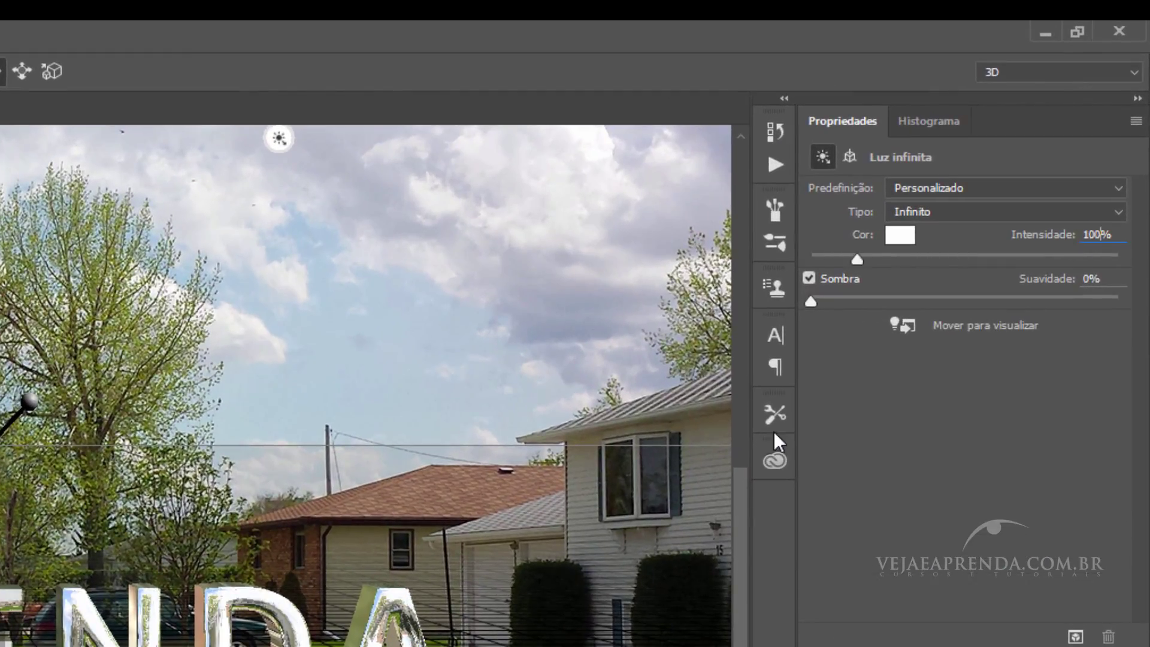
left_click_drag(905, 256, 914, 255)
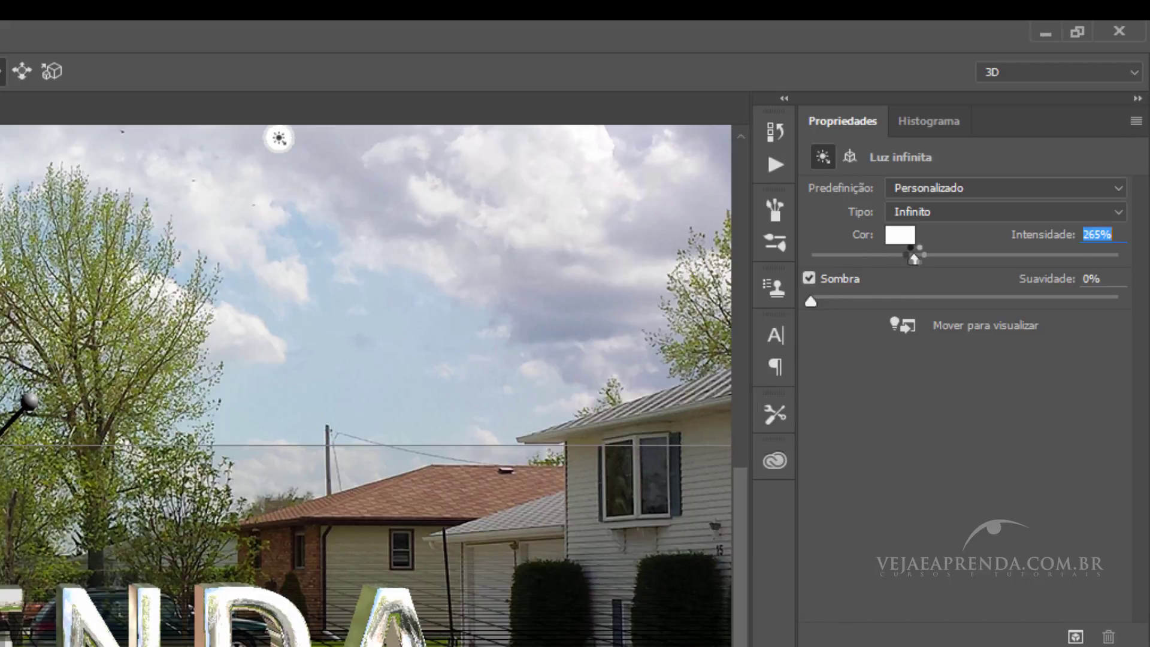
left_click(957, 255)
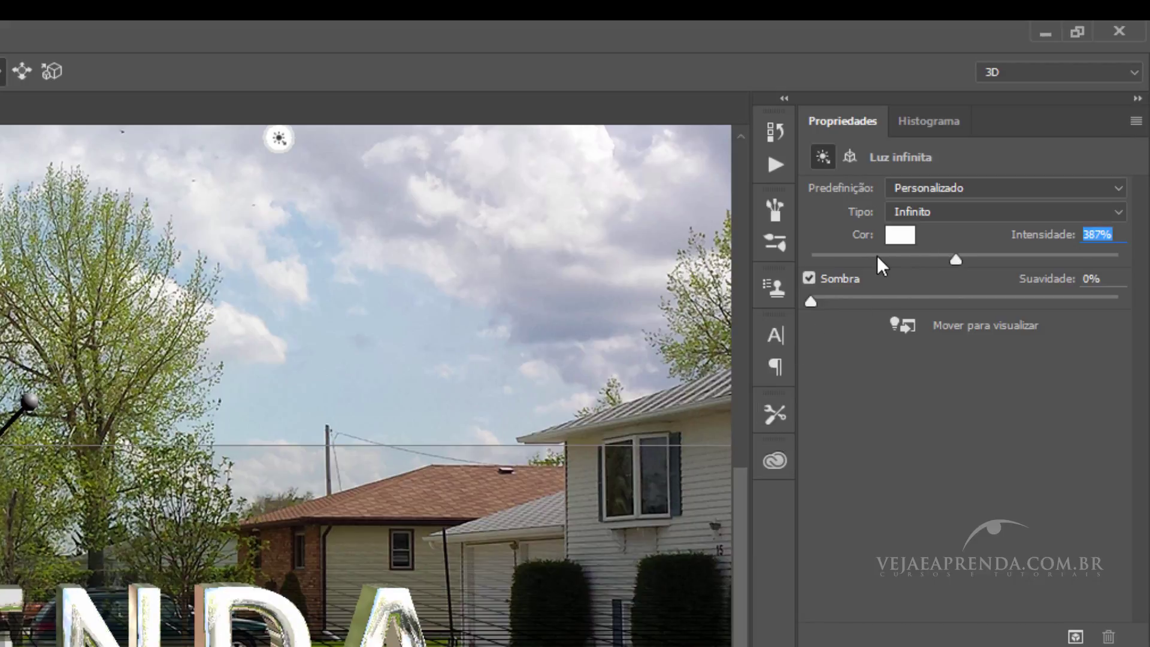
type("1")
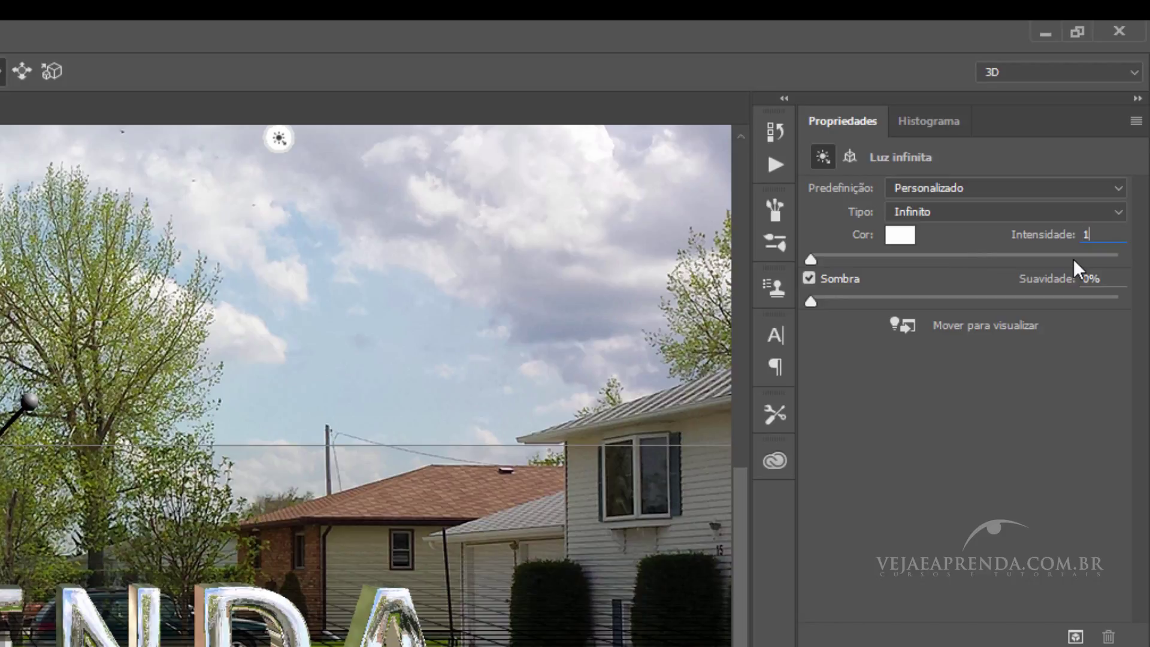
type("00")
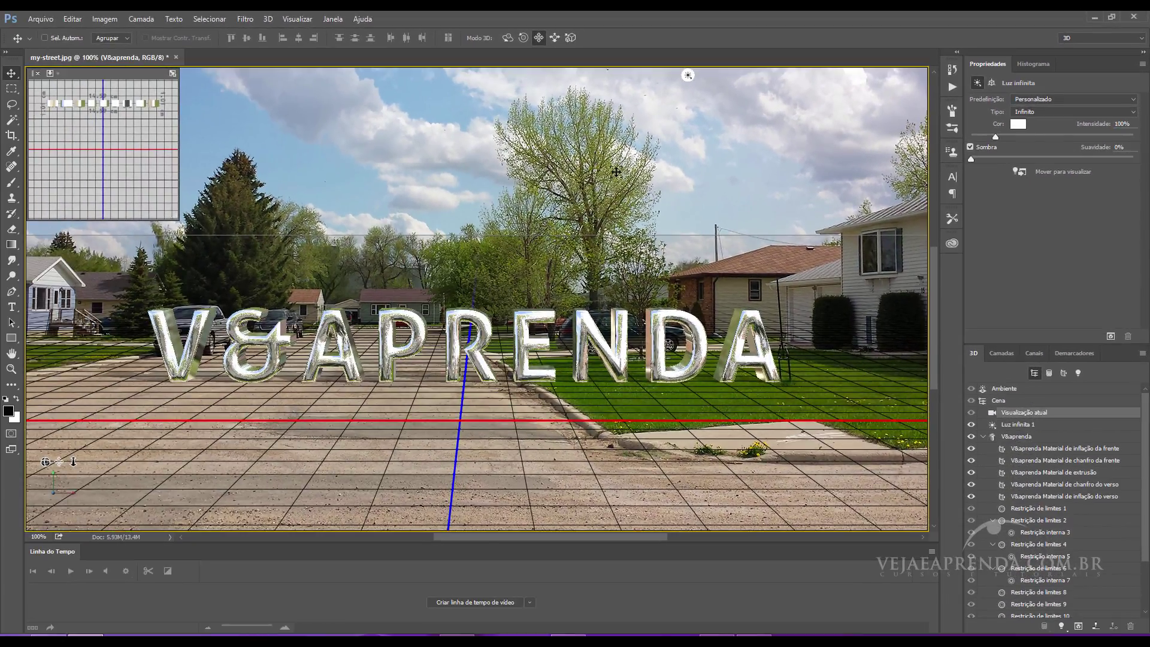
left_click(616, 172)
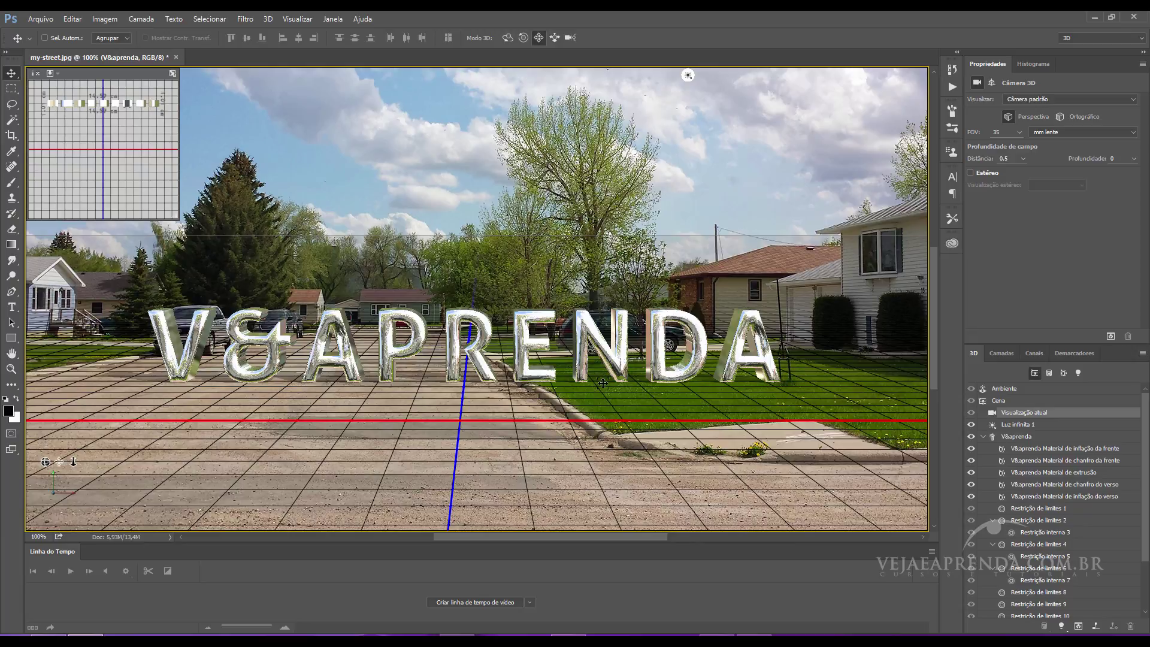
Apply 3D > Dividir extrusão to the V&aprenda mesh to make separate letter meshes.
left_click(1025, 438)
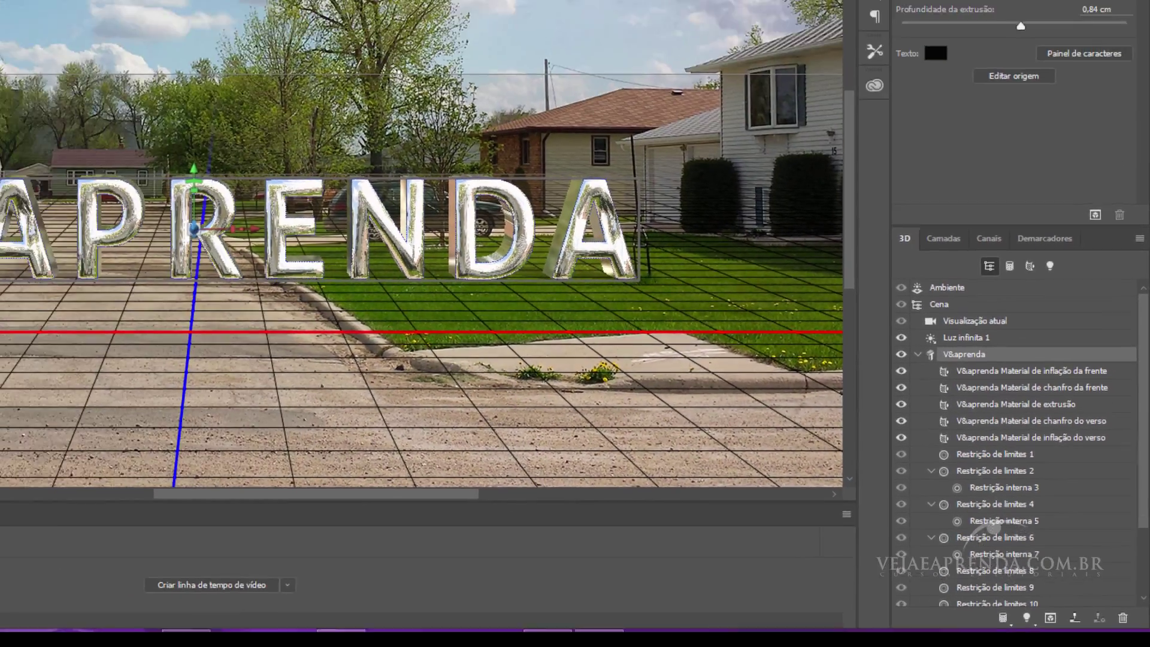
left_click(363, 26)
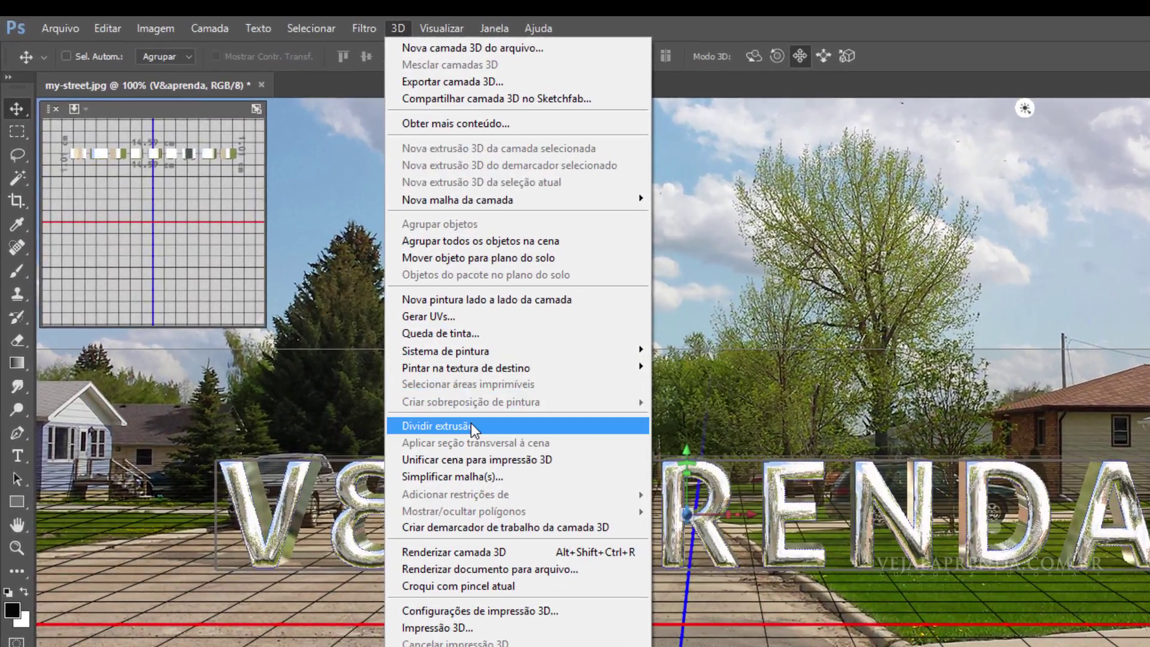
left_click(441, 389)
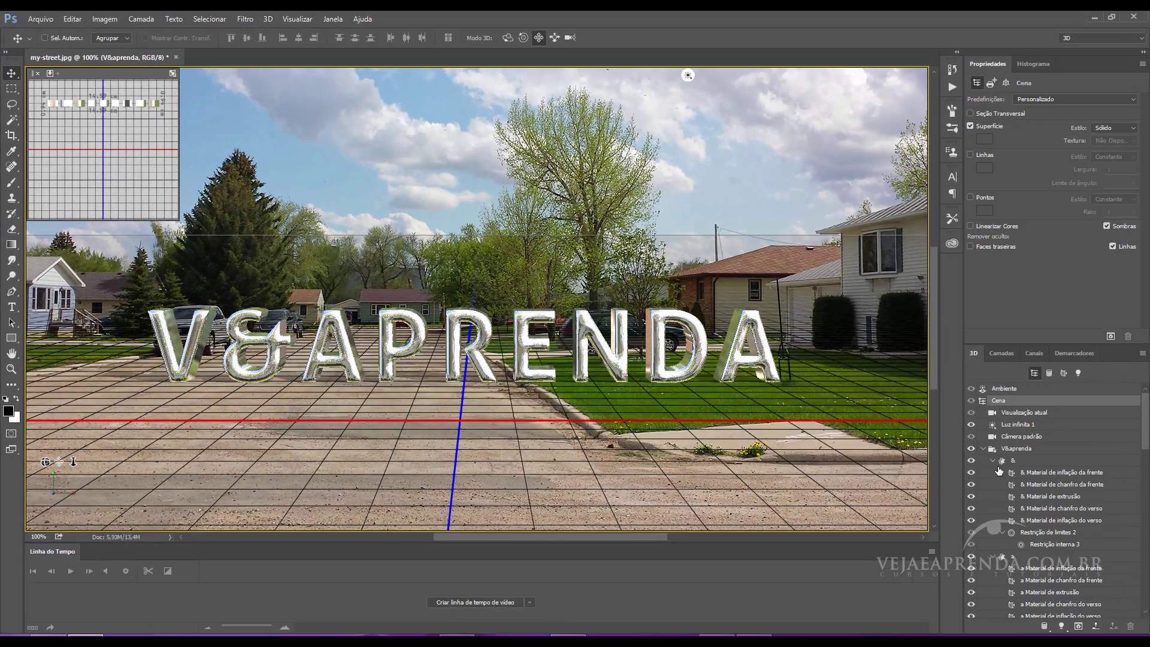
Collapse the &, a, p, r, e, n, d and V letter groups in the 3D panel.
left_click(993, 461)
left_click(992, 485)
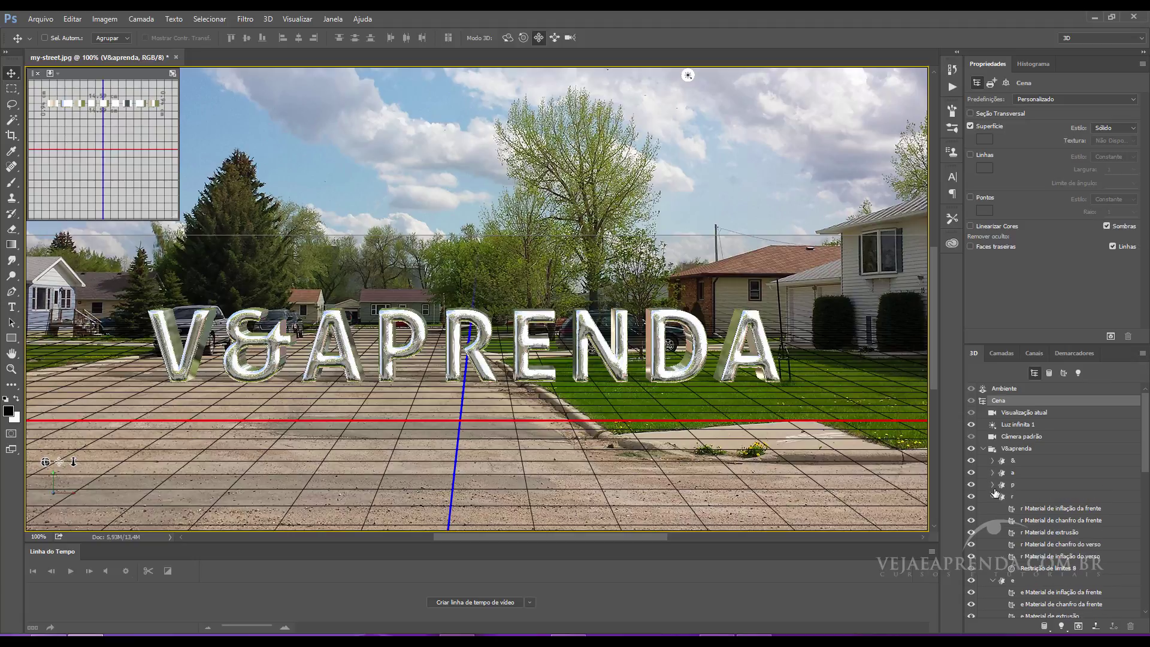
left_click(993, 498)
left_click(992, 509)
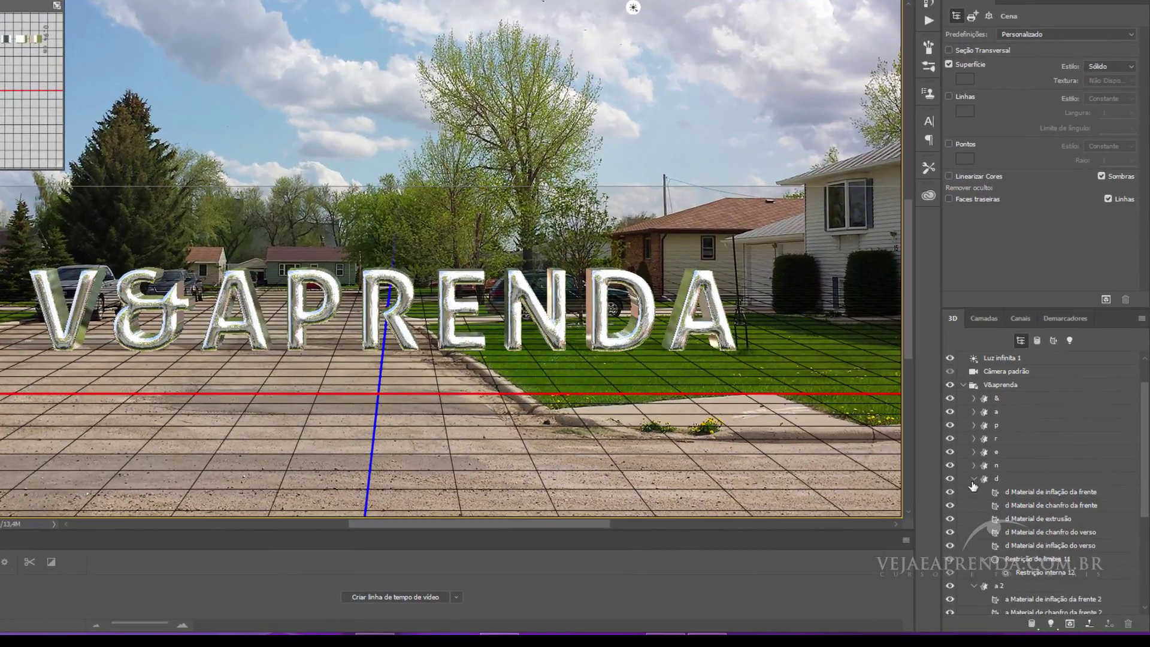
left_click(973, 479)
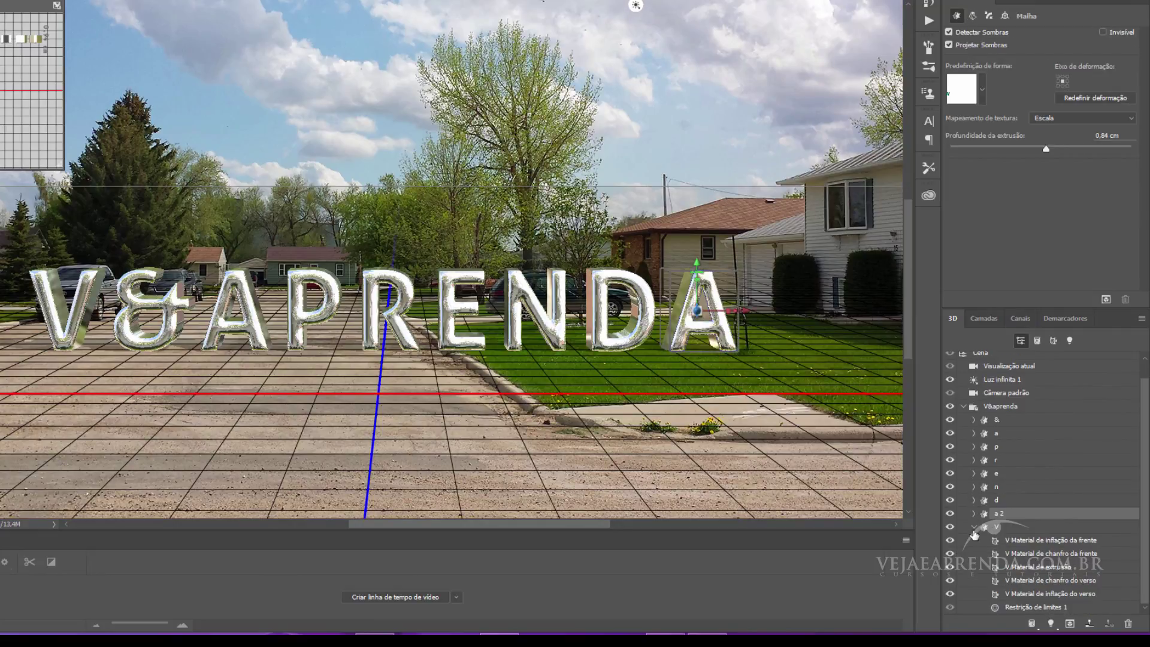
left_click(974, 530)
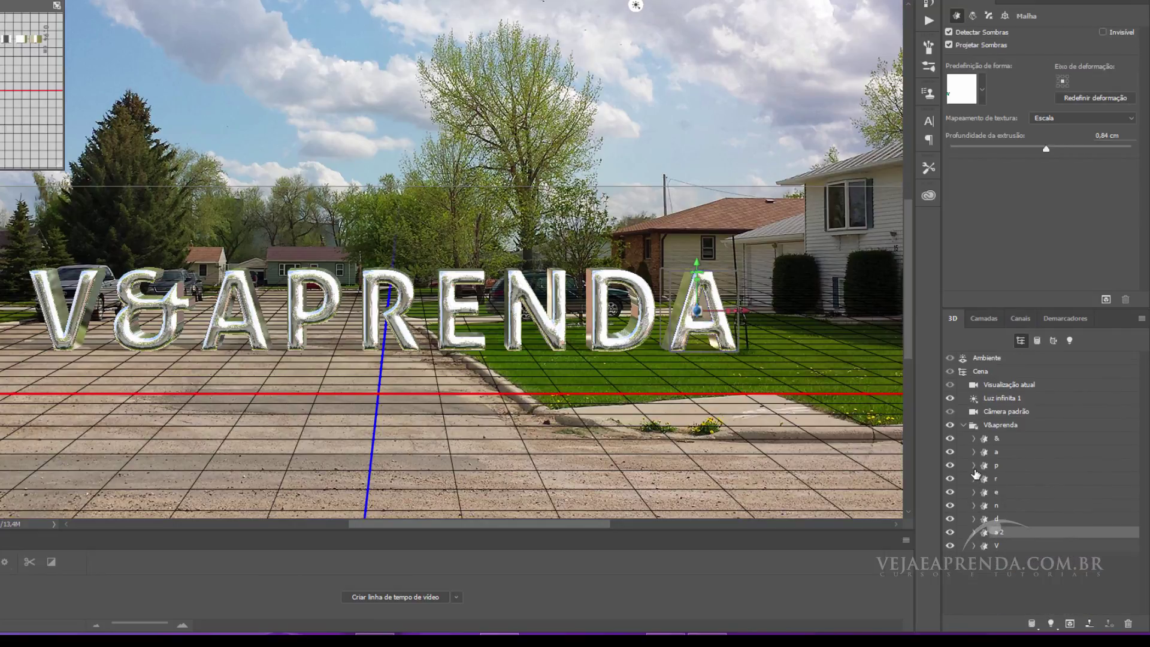
left_click(623, 310)
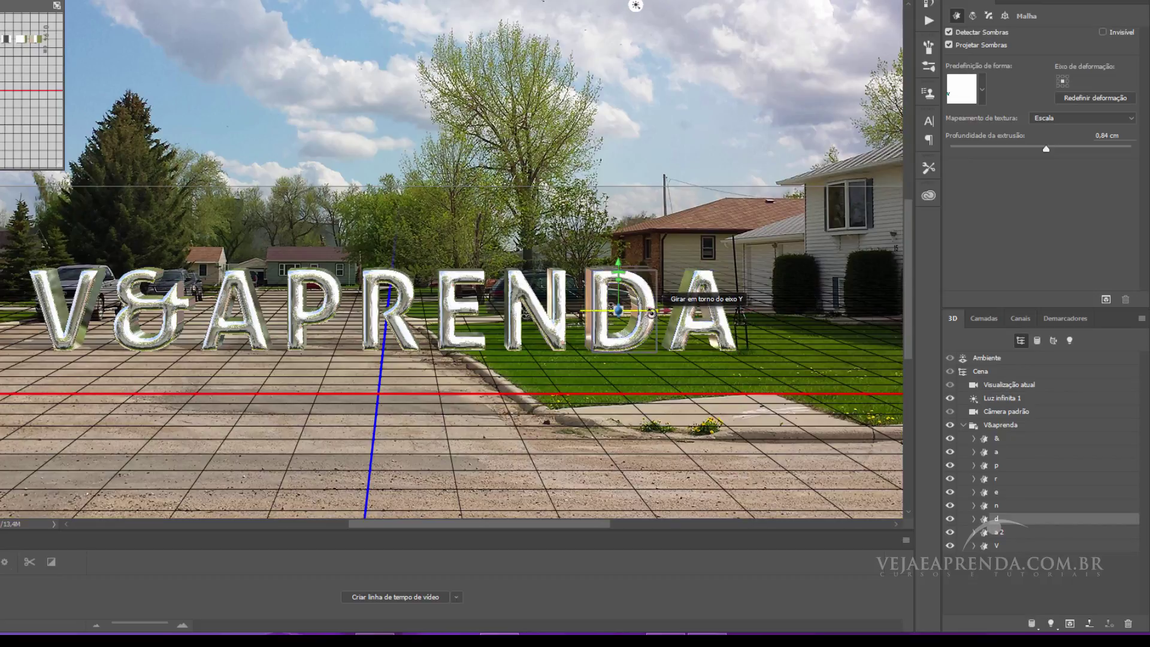
Turn the D letter around its vertical axis to about -19.5°.
left_click_drag(649, 312, 637, 355)
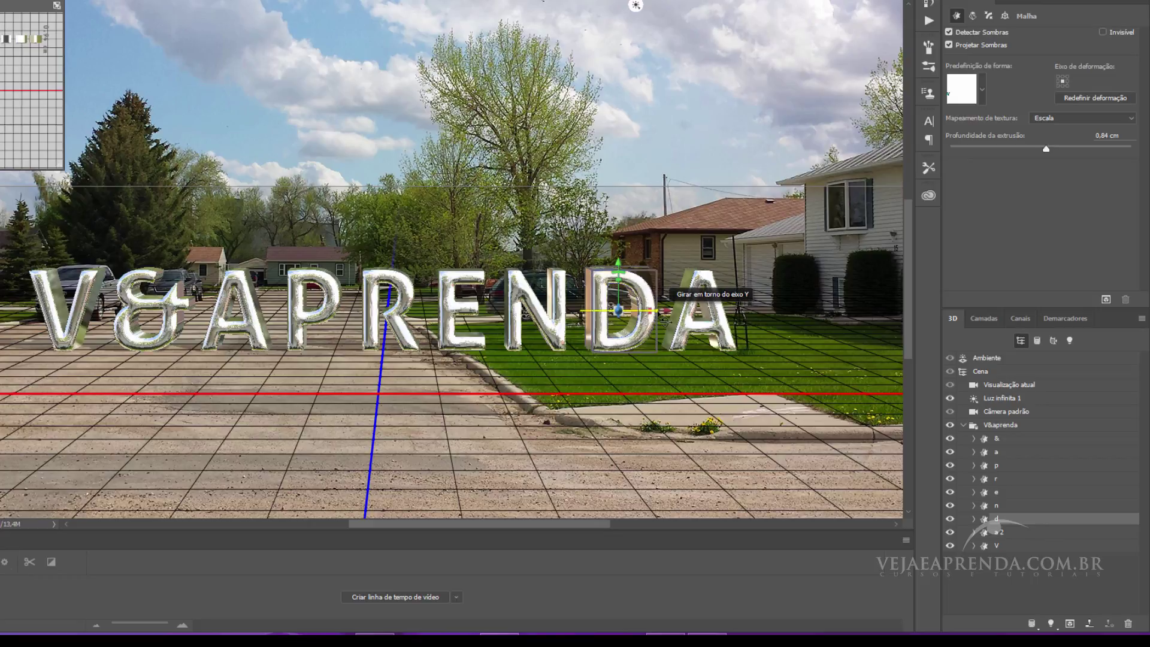
left_click_drag(663, 319, 617, 338)
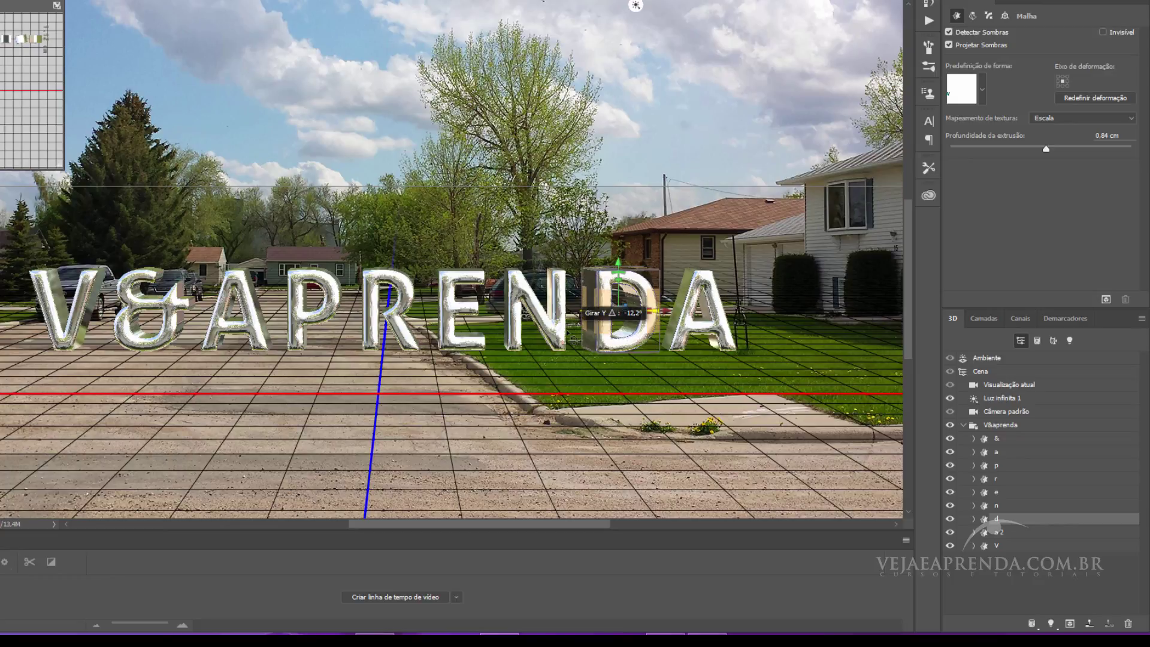
left_click_drag(618, 338, 528, 344)
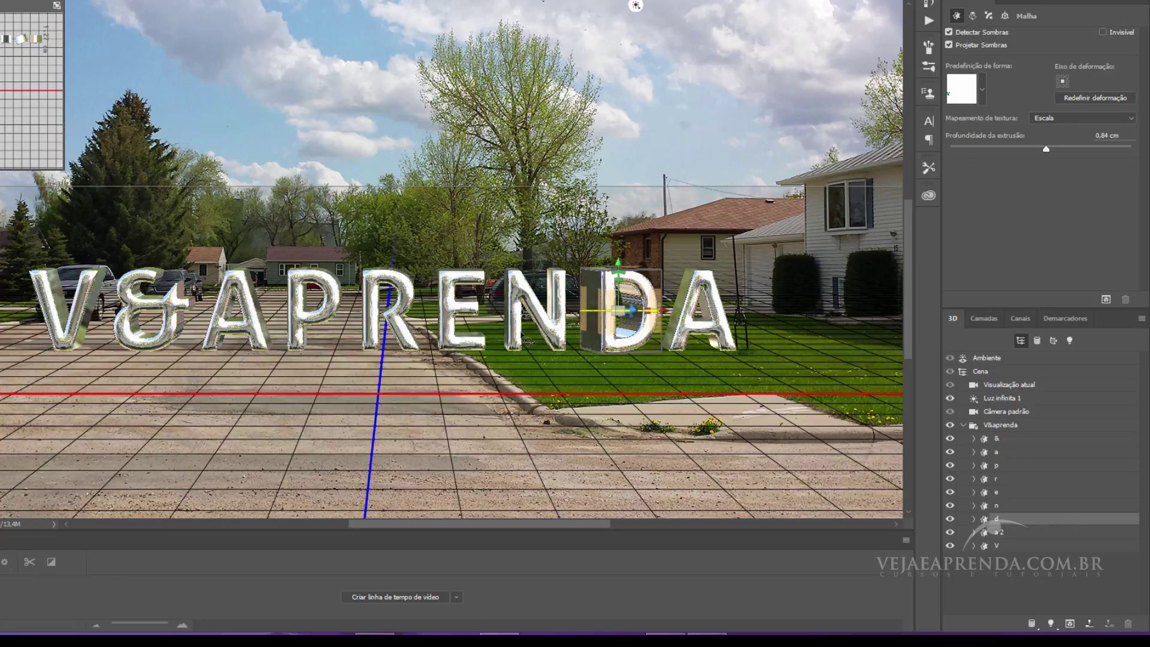
Tip the E forward around X so it lies almost flat, then shift it -0.40 cm along Z.
left_click(453, 308)
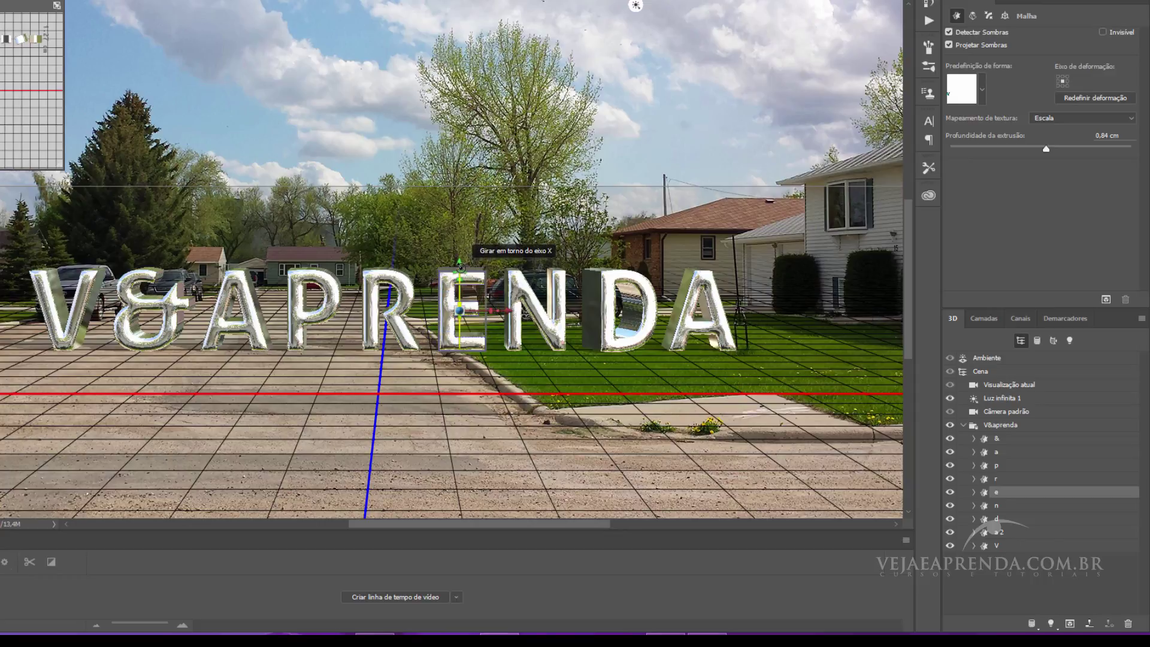
mouse_move(459, 264)
left_mouse_down()
mouse_move(452, 234)
mouse_move(476, 447)
left_mouse_up()
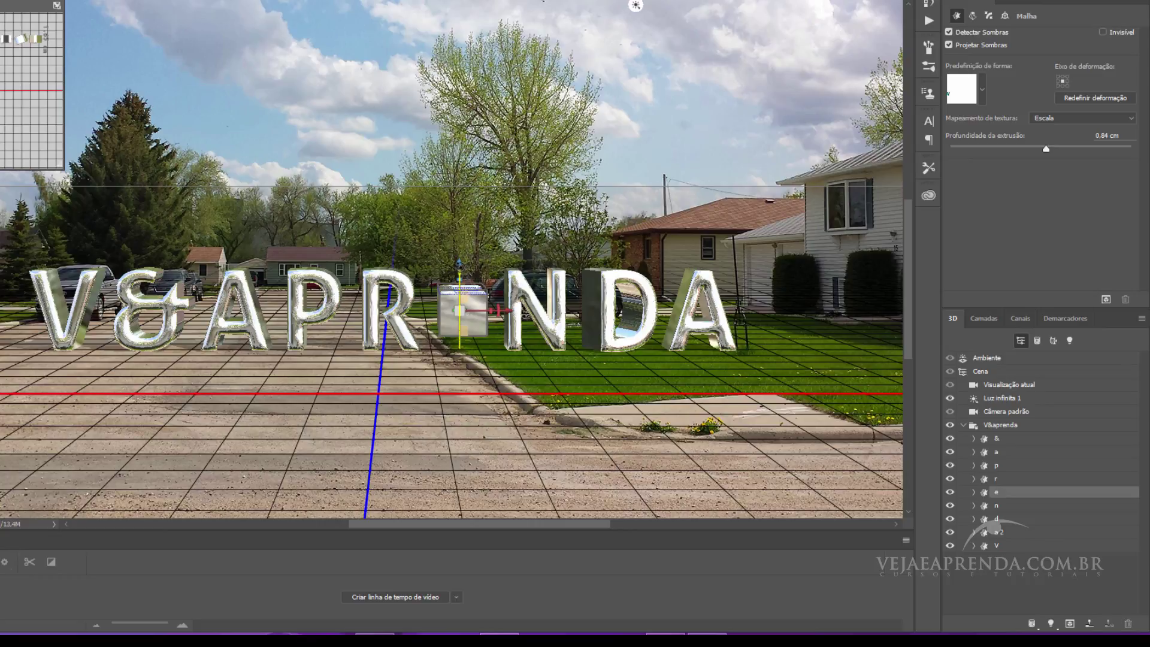
left_click_drag(459, 264, 459, 276)
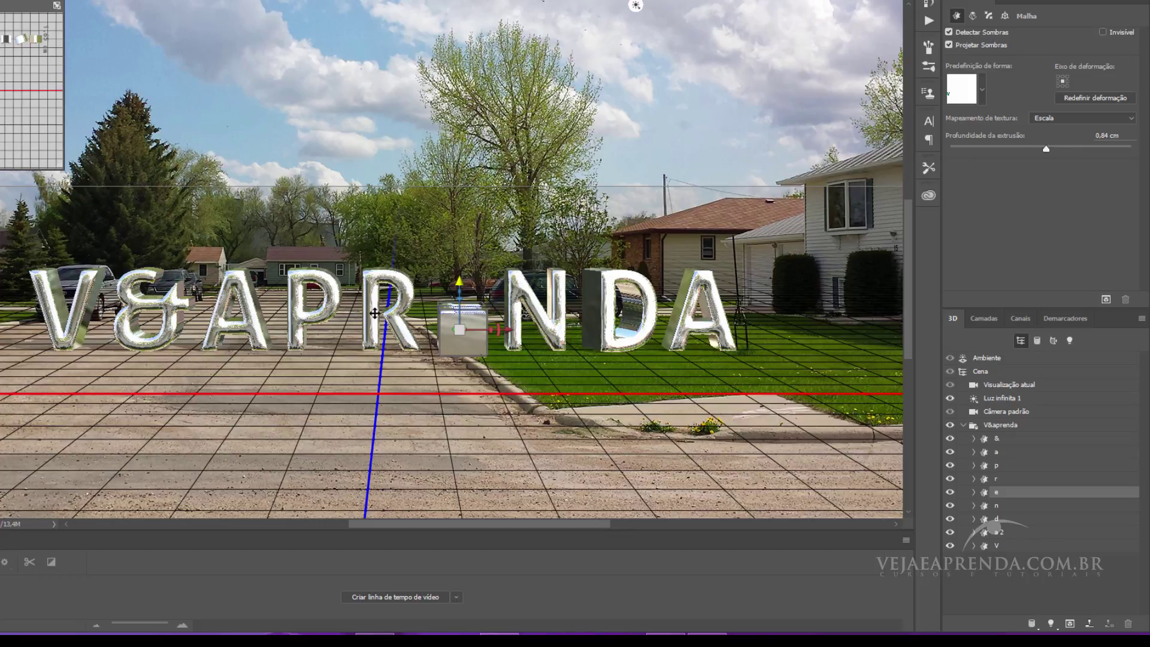
Rotate the R -7.5° on Y, try and undo an A rotation, then tilt the V -14.7° on Z.
left_click(374, 313)
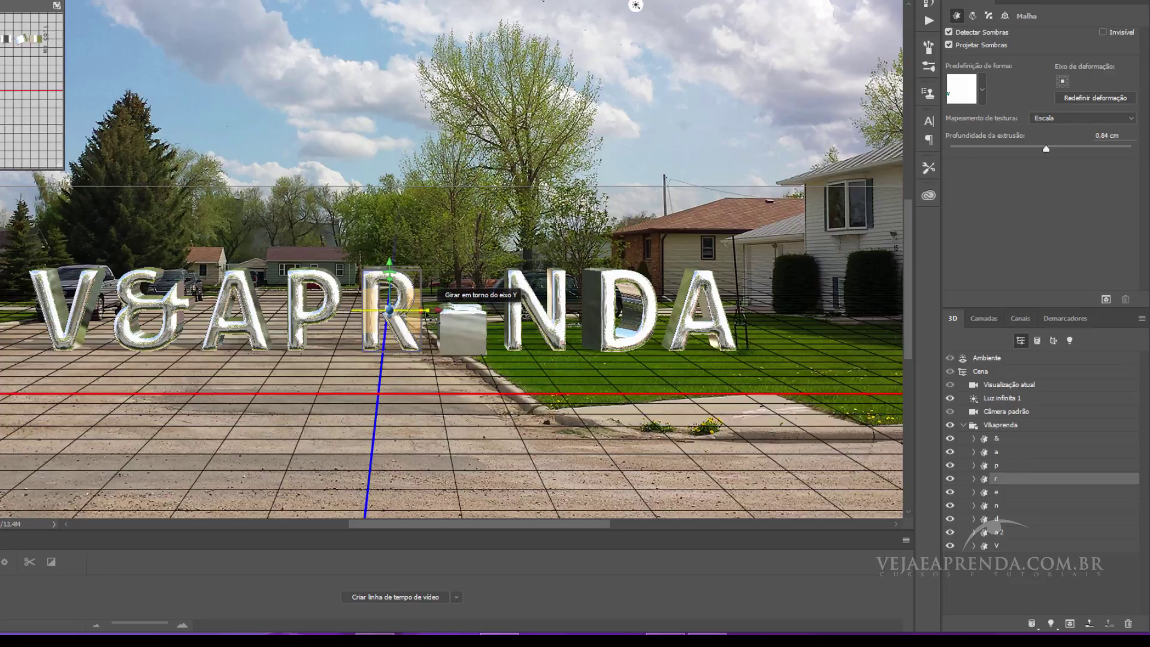
mouse_move(433, 311)
left_mouse_down()
mouse_move(368, 330)
mouse_move(554, 326)
left_mouse_up()
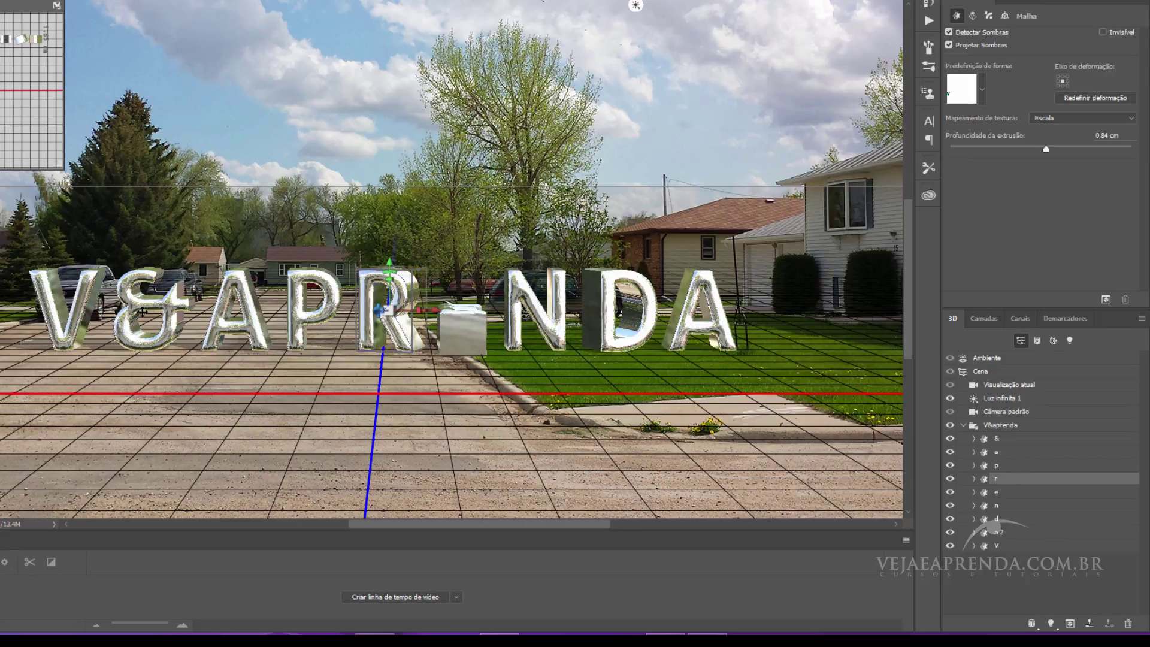
left_click(228, 315)
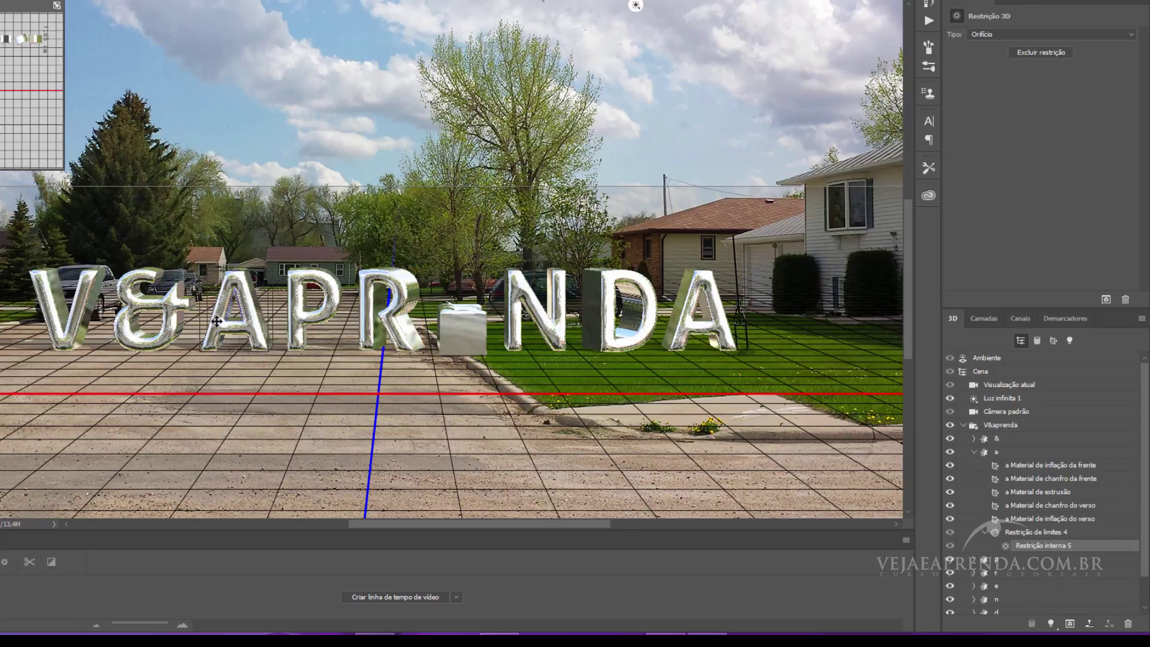
left_click(247, 324)
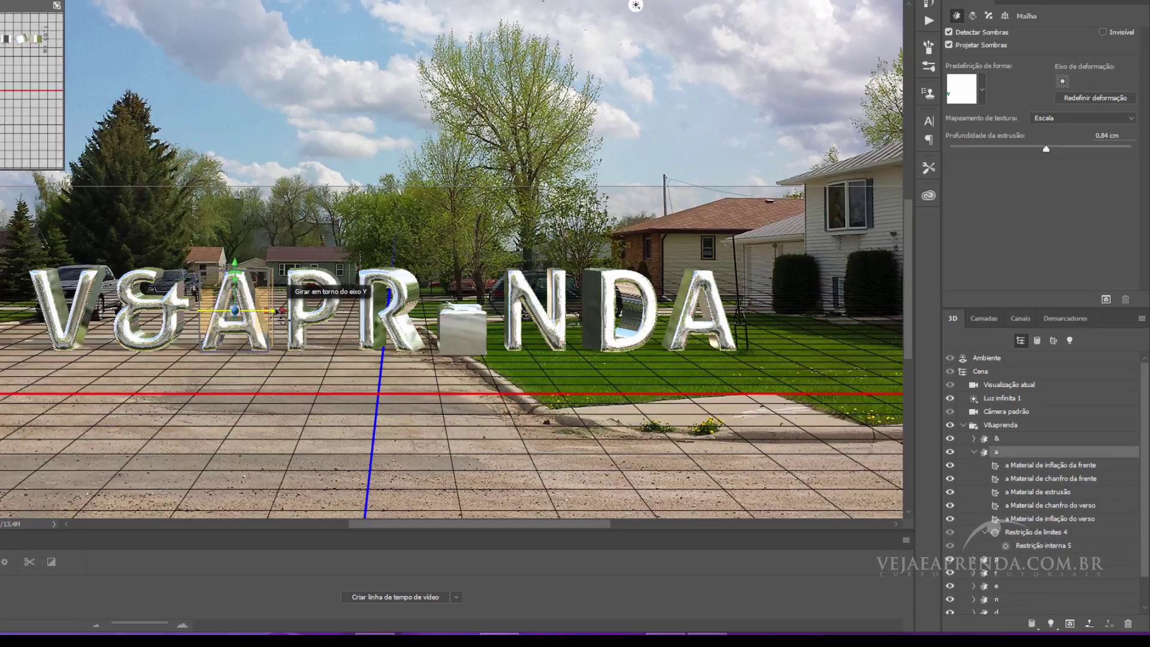
left_click_drag(282, 317, 128, 340)
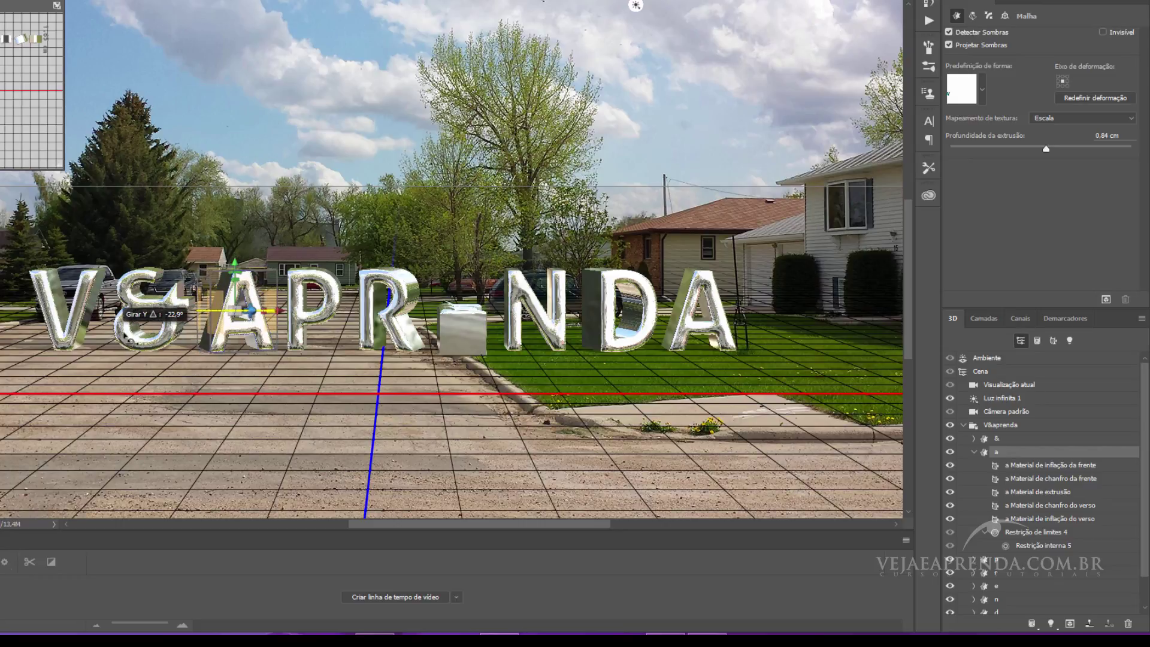
left_click_drag(124, 335, 161, 330)
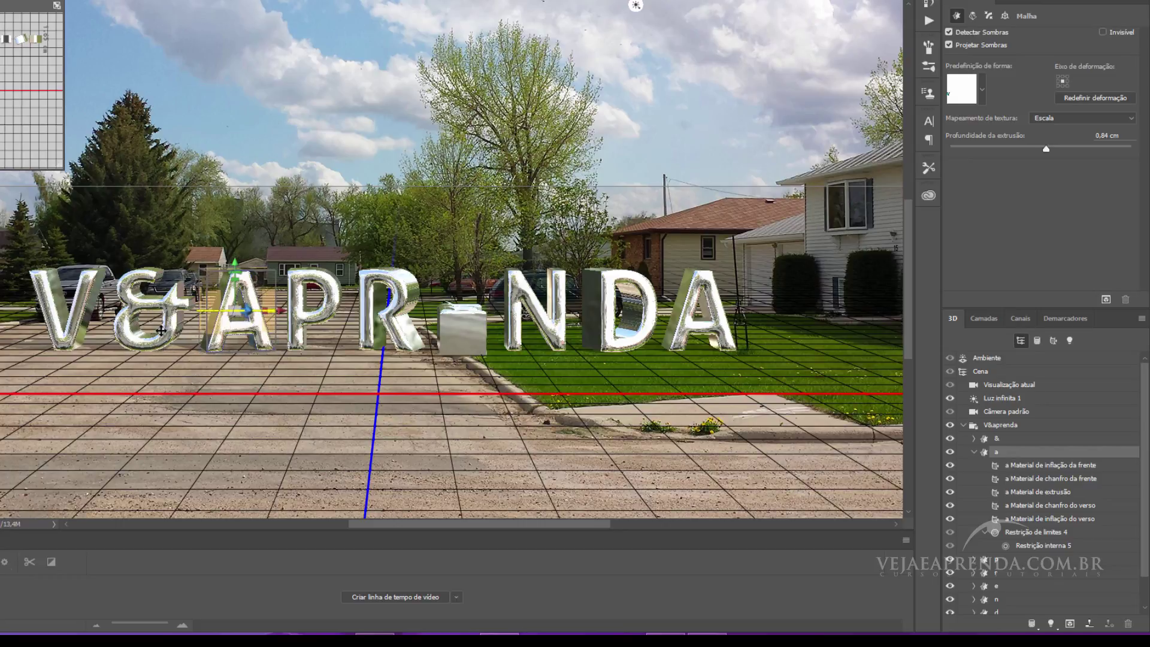
left_click(81, 309)
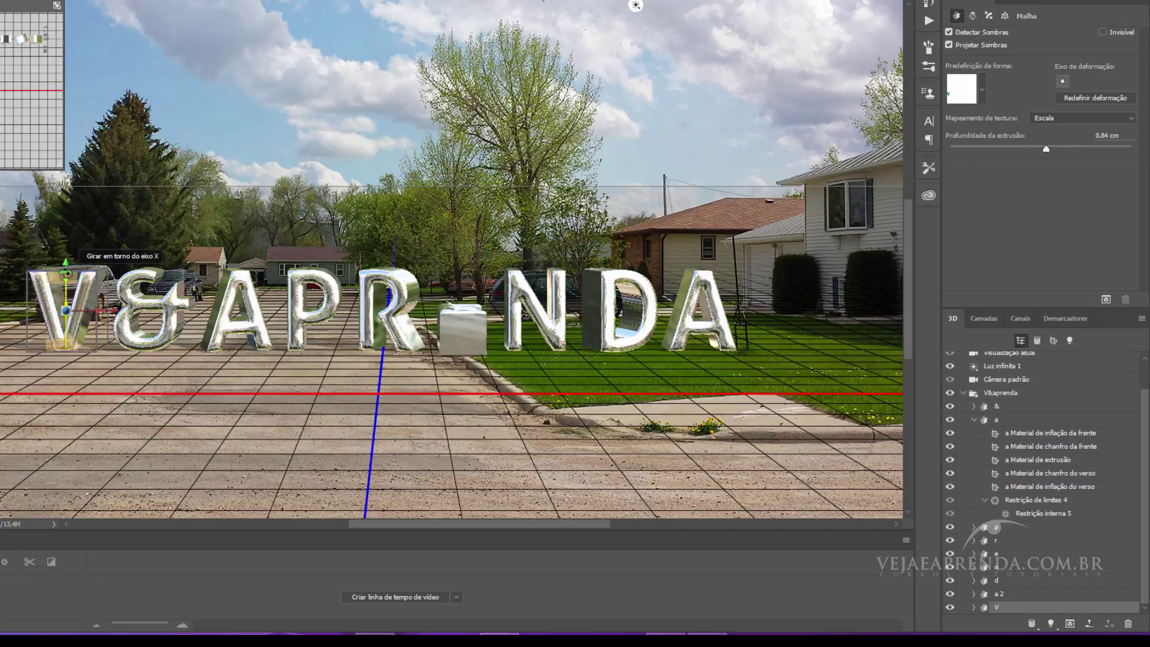
left_click_drag(70, 278, 55, 281)
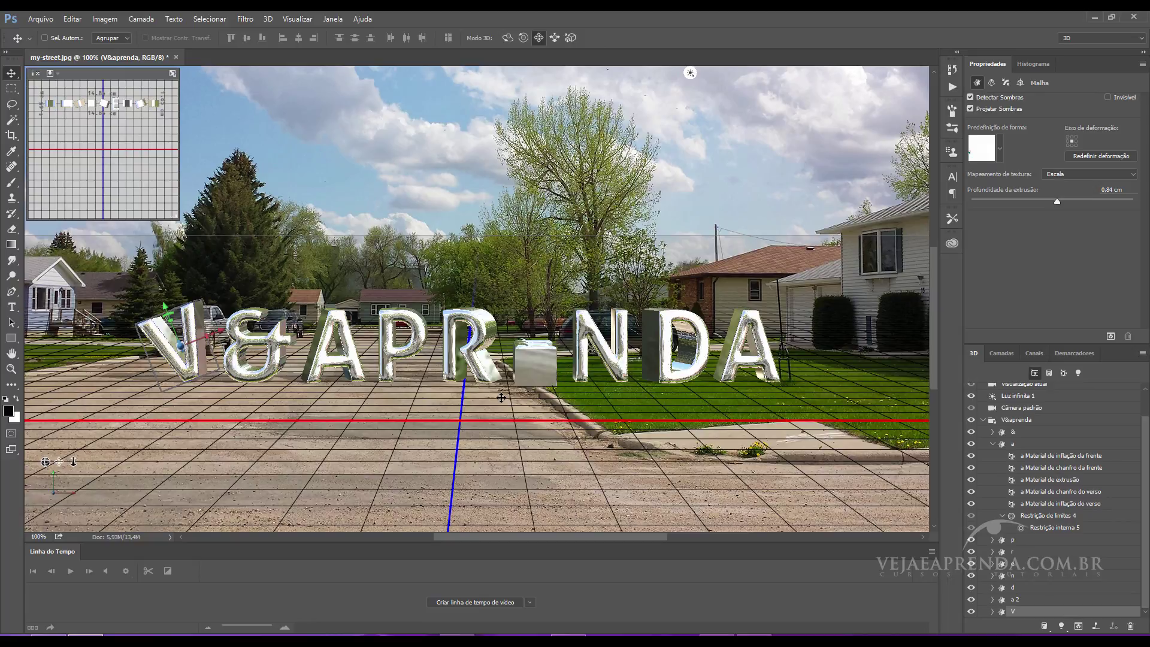
Draw a rectangular marquee of about 12.19 × 1.62 cm around the whole V&APRENDA word.
left_click(717, 212)
left_click(12, 90)
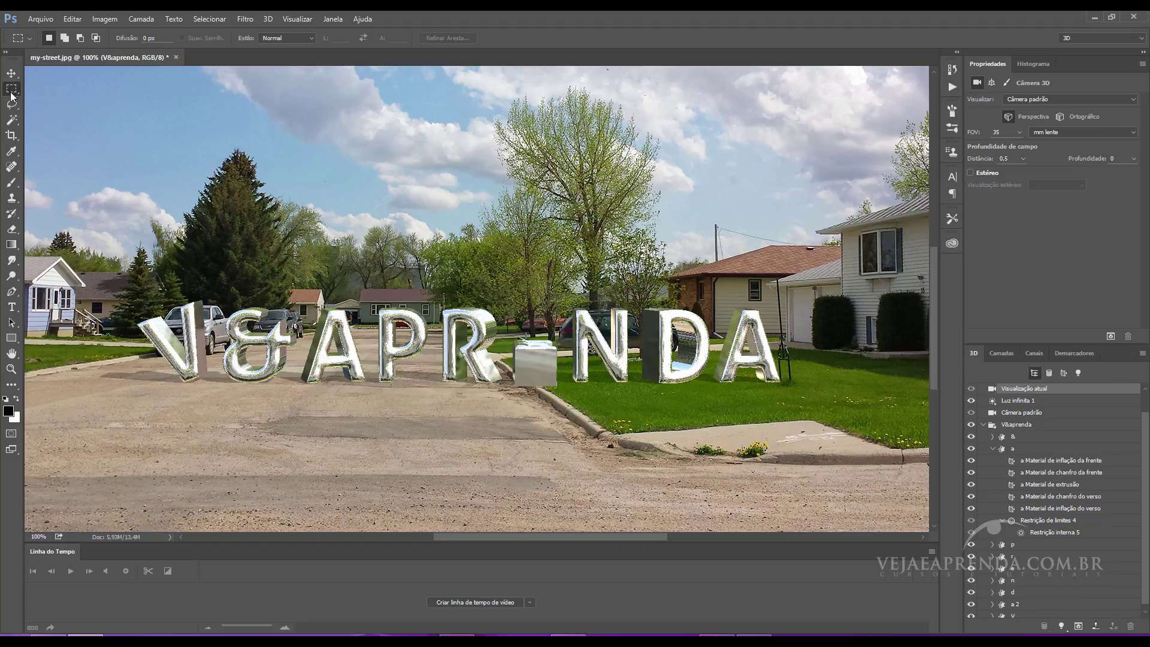
mouse_move(94, 303)
left_mouse_down()
mouse_move(527, 406)
mouse_move(788, 414)
mouse_move(794, 394)
left_mouse_up()
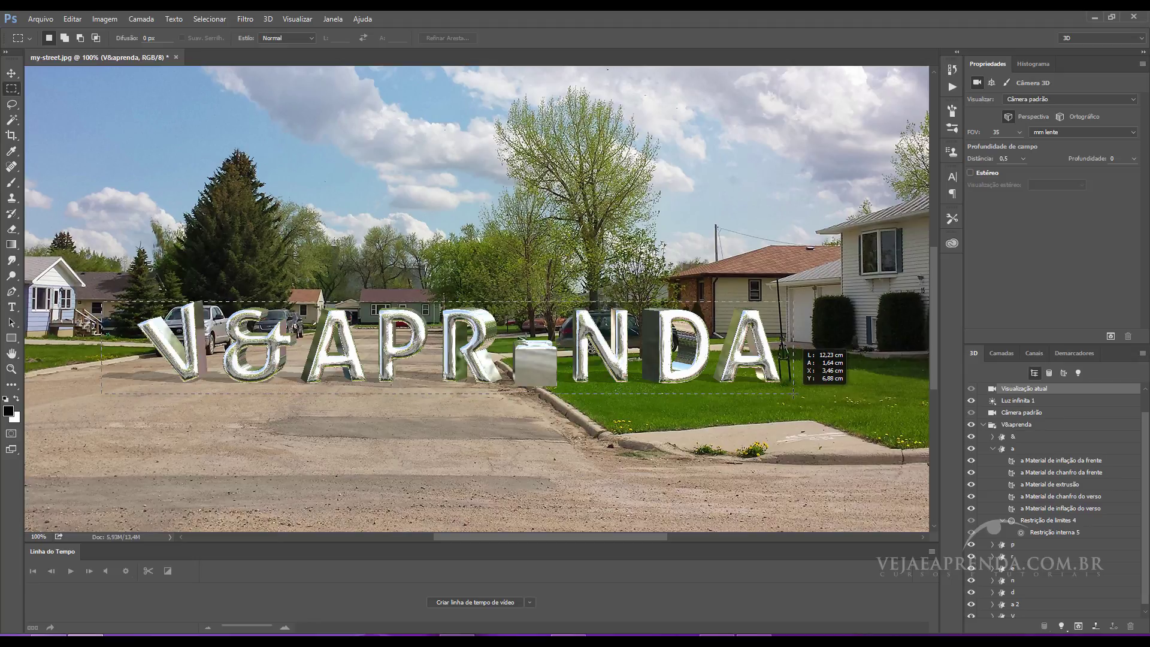
left_click_drag(793, 394, 785, 389)
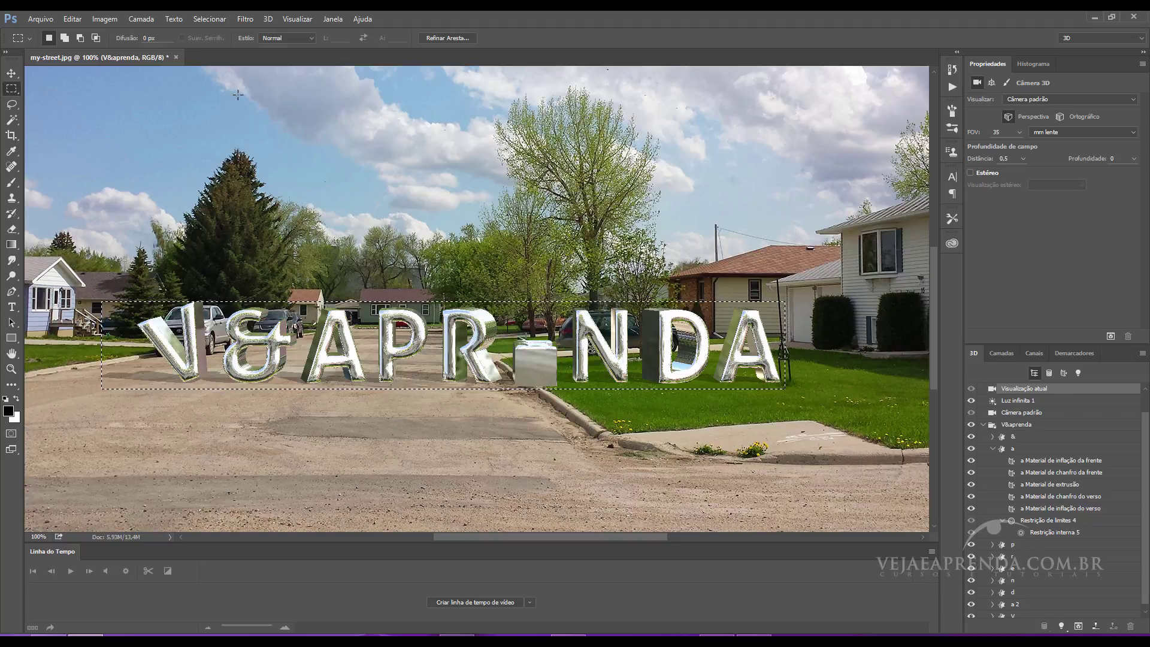
left_click(72, 19)
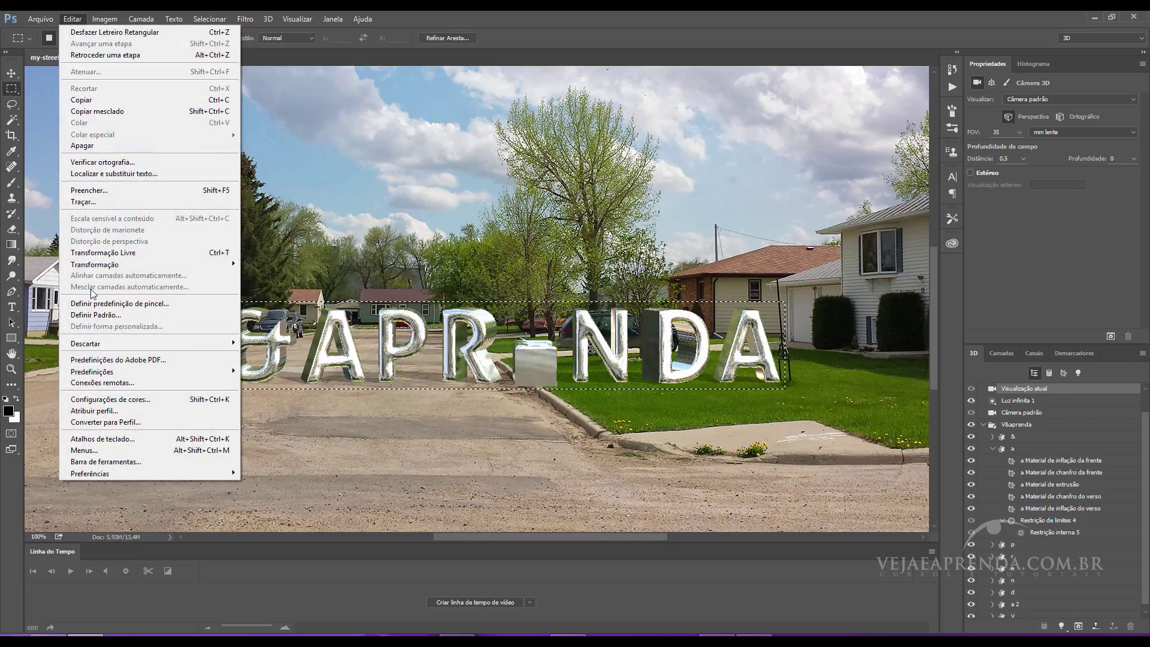
mouse_move(148, 473)
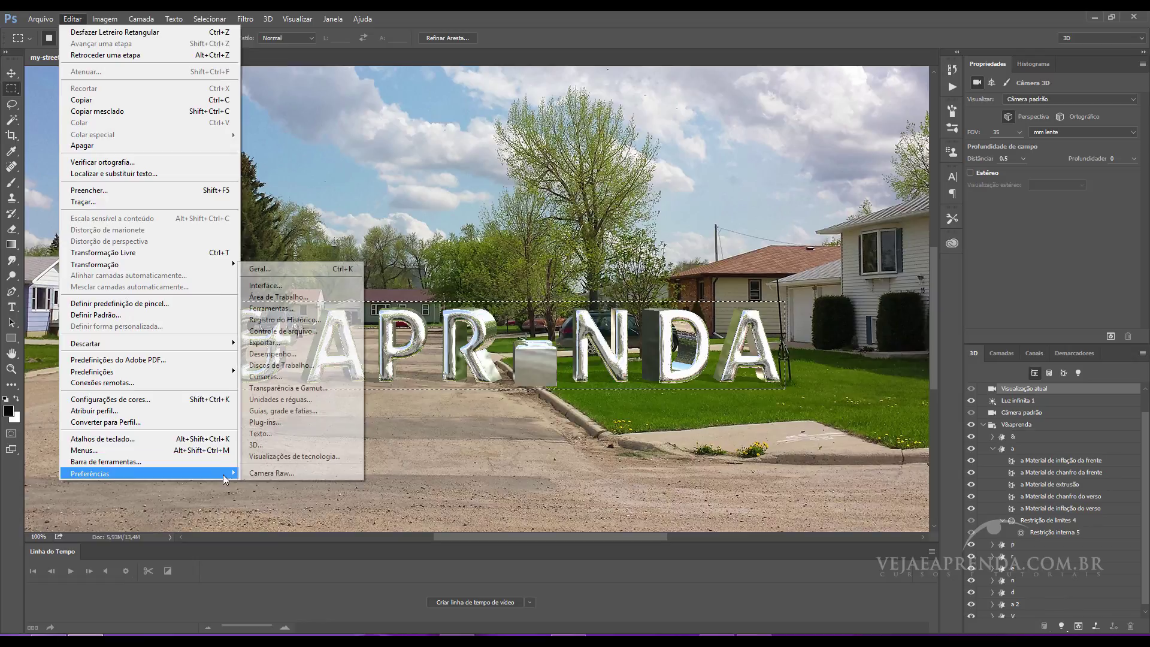
In 3D preferences, keep shadow quality Muito Alta and raise the high-quality threshold from 7 to 10.
left_click(256, 446)
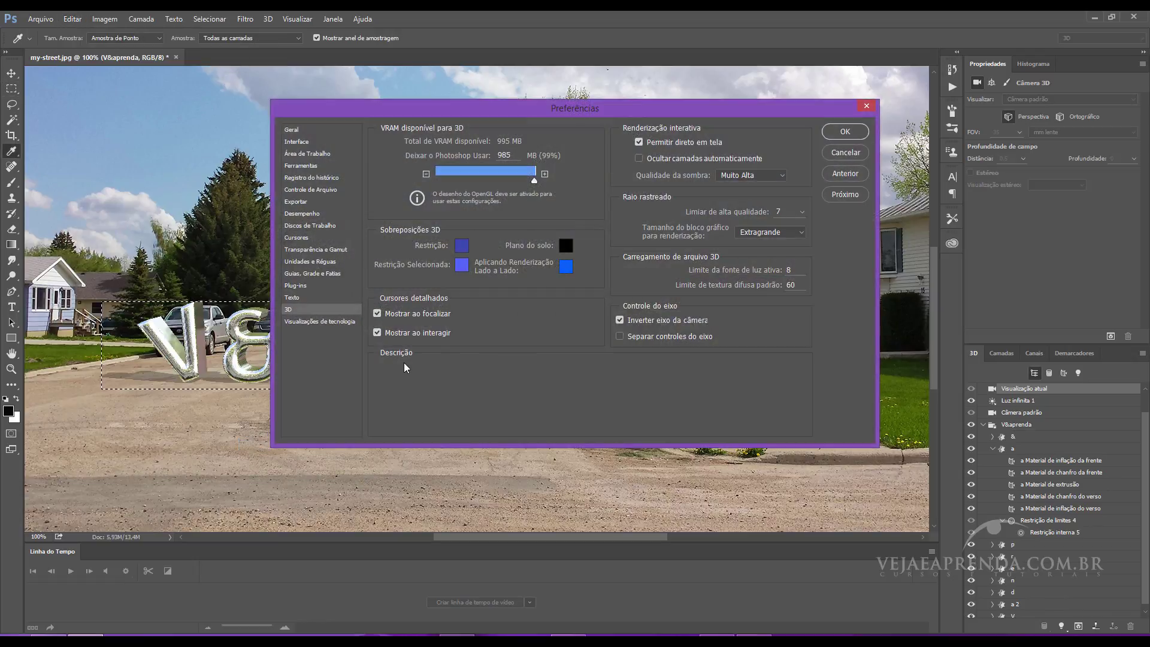
left_click(752, 176)
left_click(752, 176)
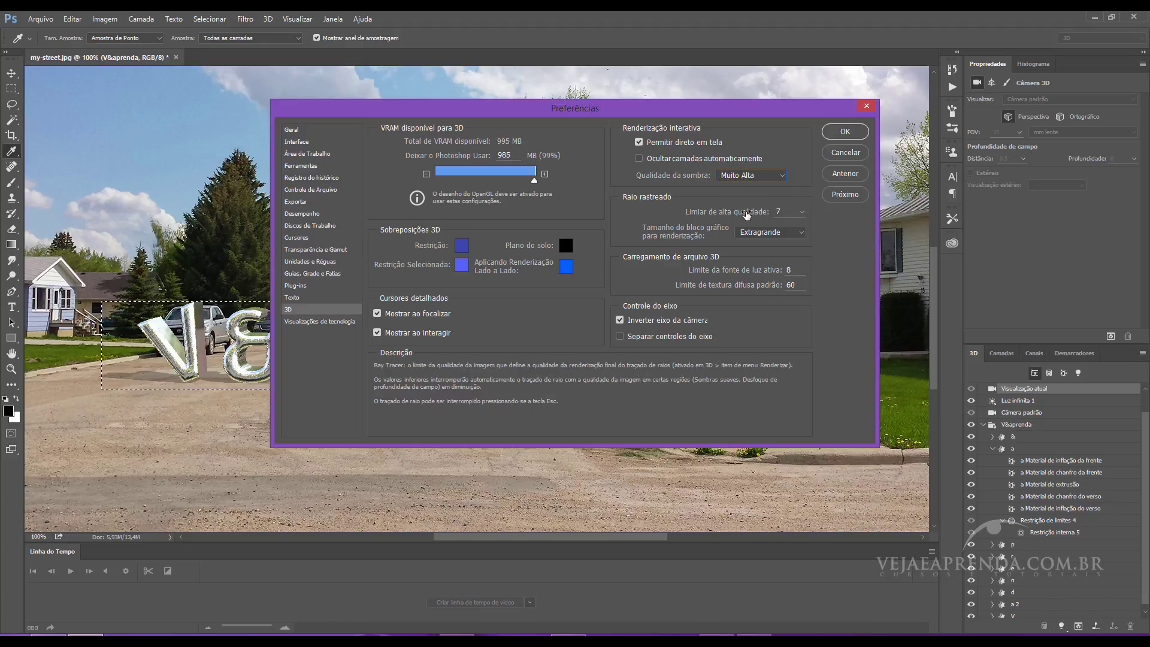
left_click_drag(742, 214, 999, 207)
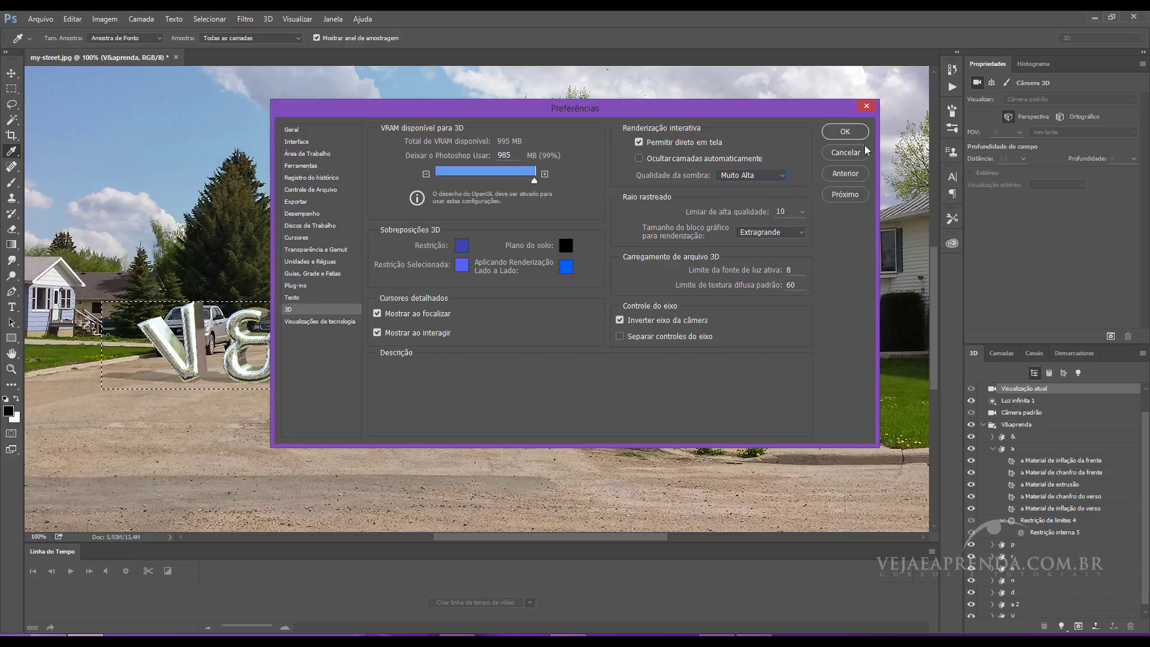
left_click(835, 132)
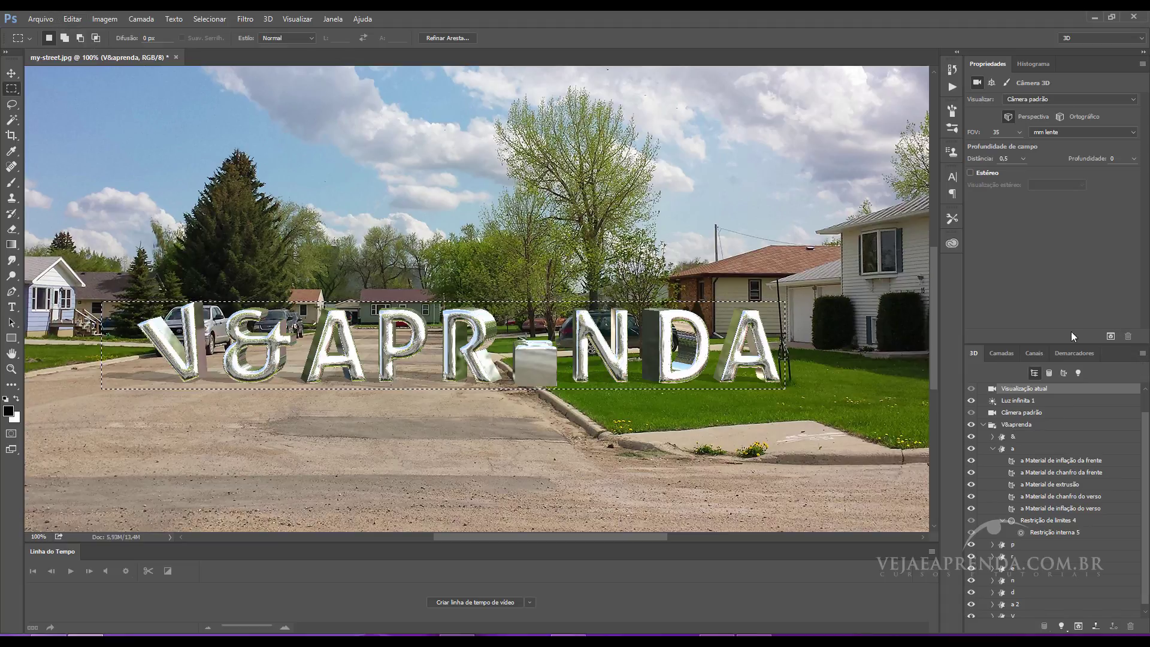
Ray-trace render the selected chrome V&APRENDA word from the 3D panel.
left_click(1109, 337)
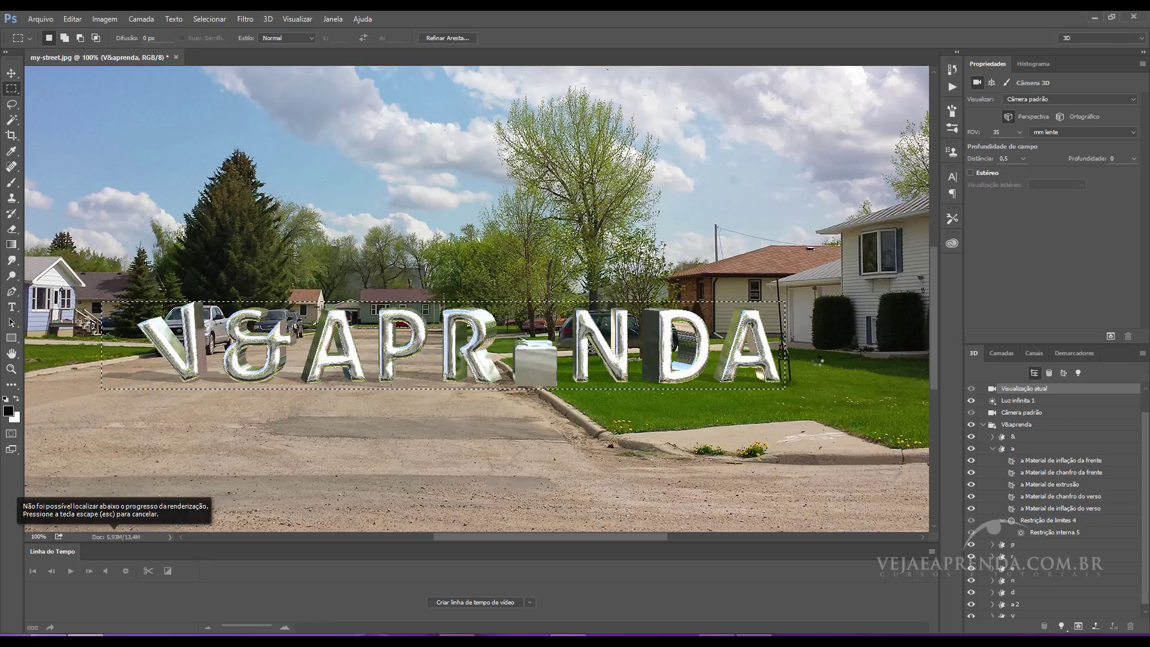